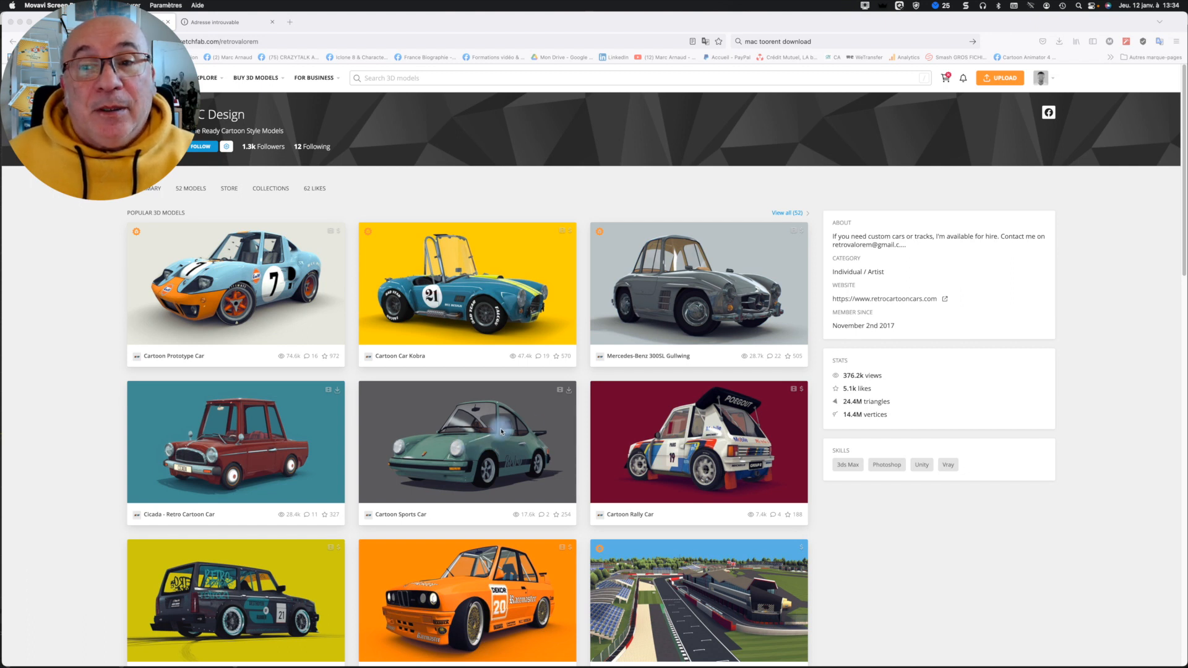
Step: Download the Cartoon Sports Car 3D model from Sketchfab and expand its extracted cartoon_sports_car-1 folder in Finder
left_click(569, 394)
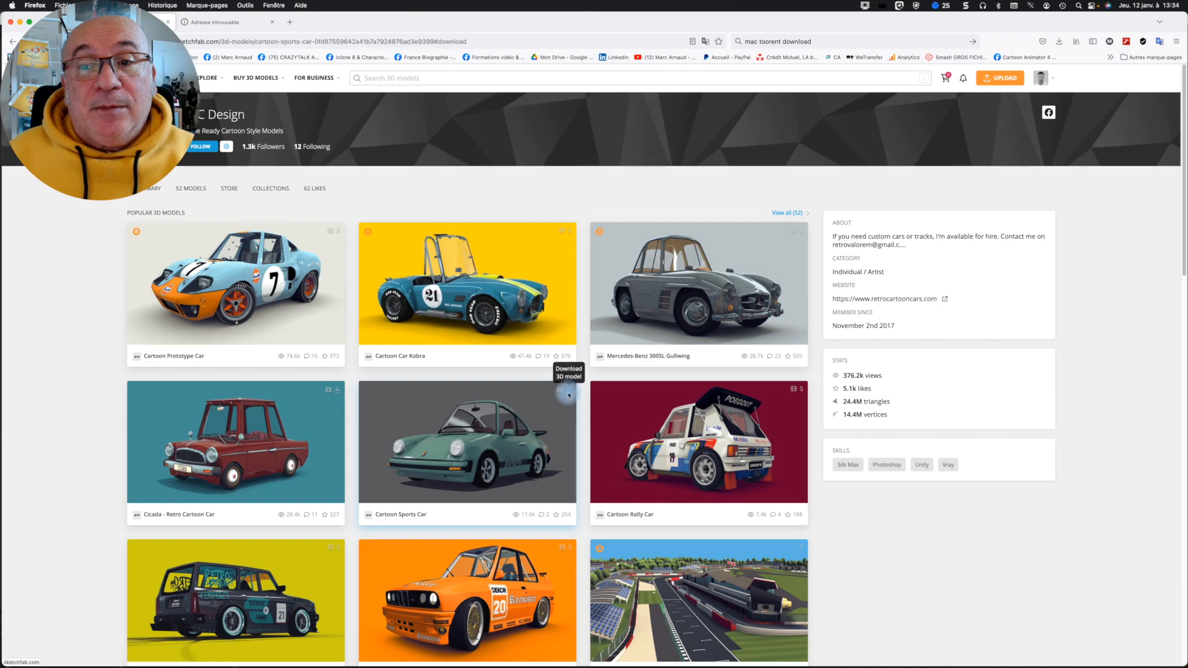
left_click(569, 394)
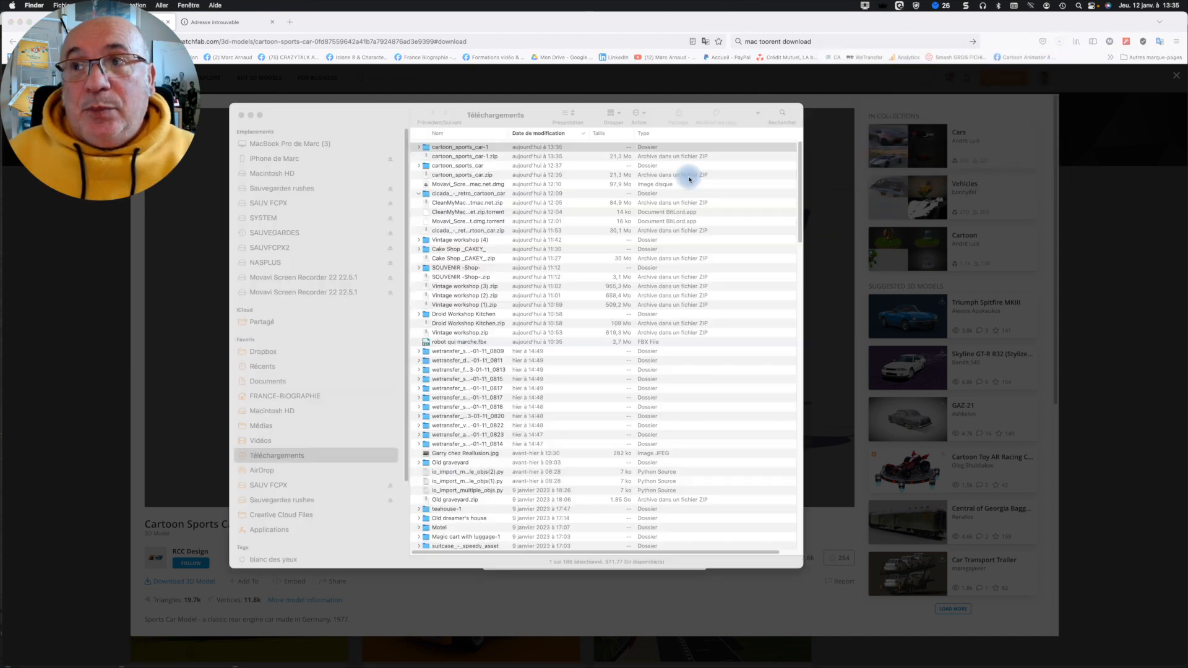
left_click(690, 177)
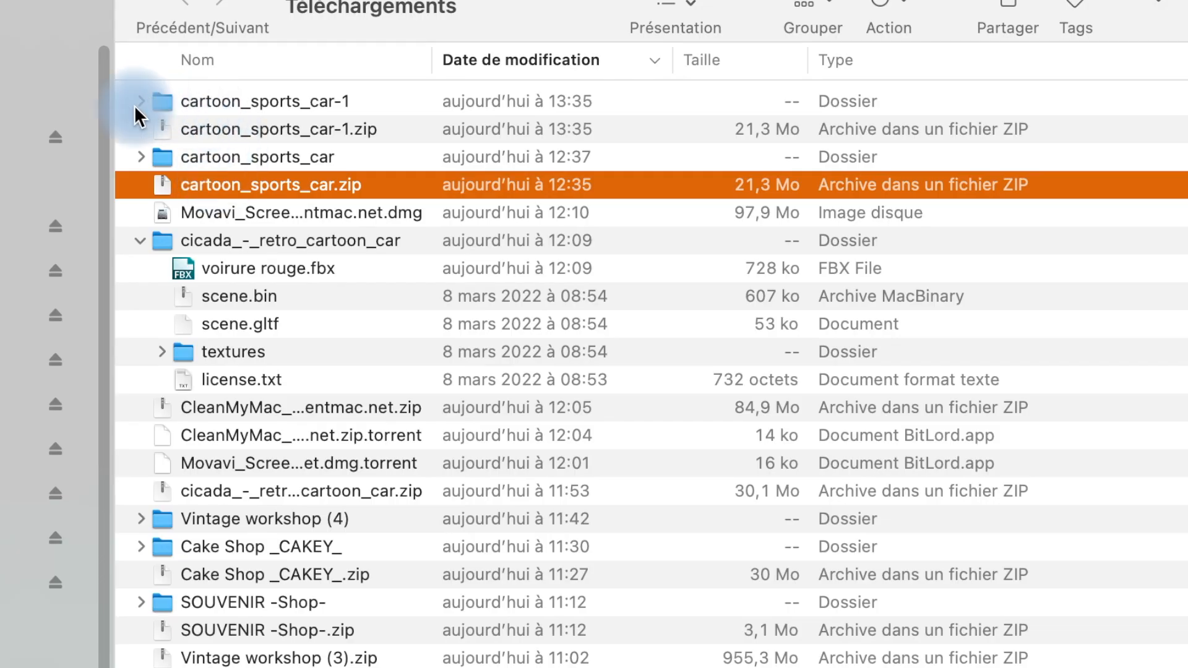
left_click(137, 100)
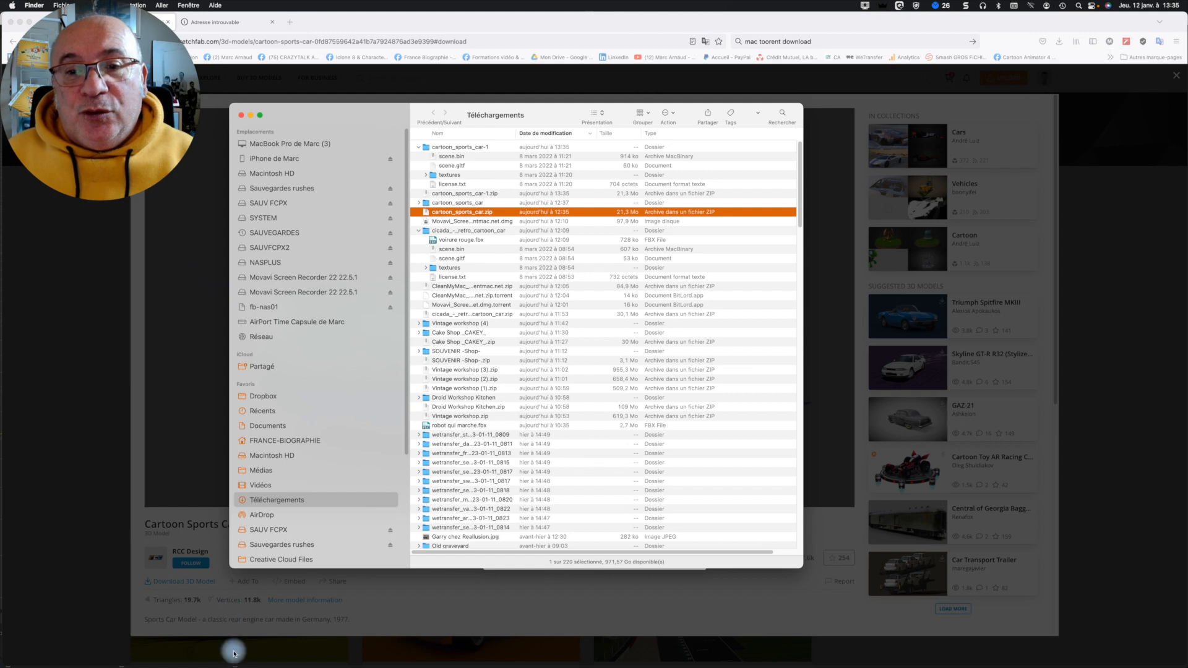
Step: Switch to Blender and delete the default cube from the new scene
mouse_move(236, 665)
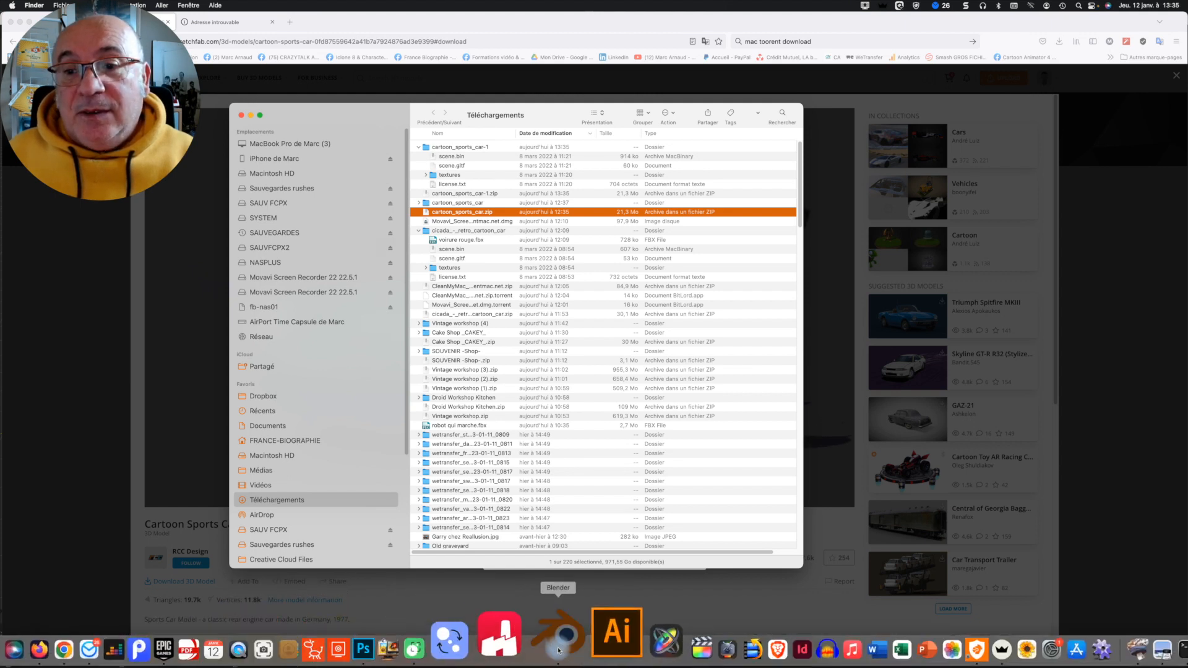
left_click(558, 650)
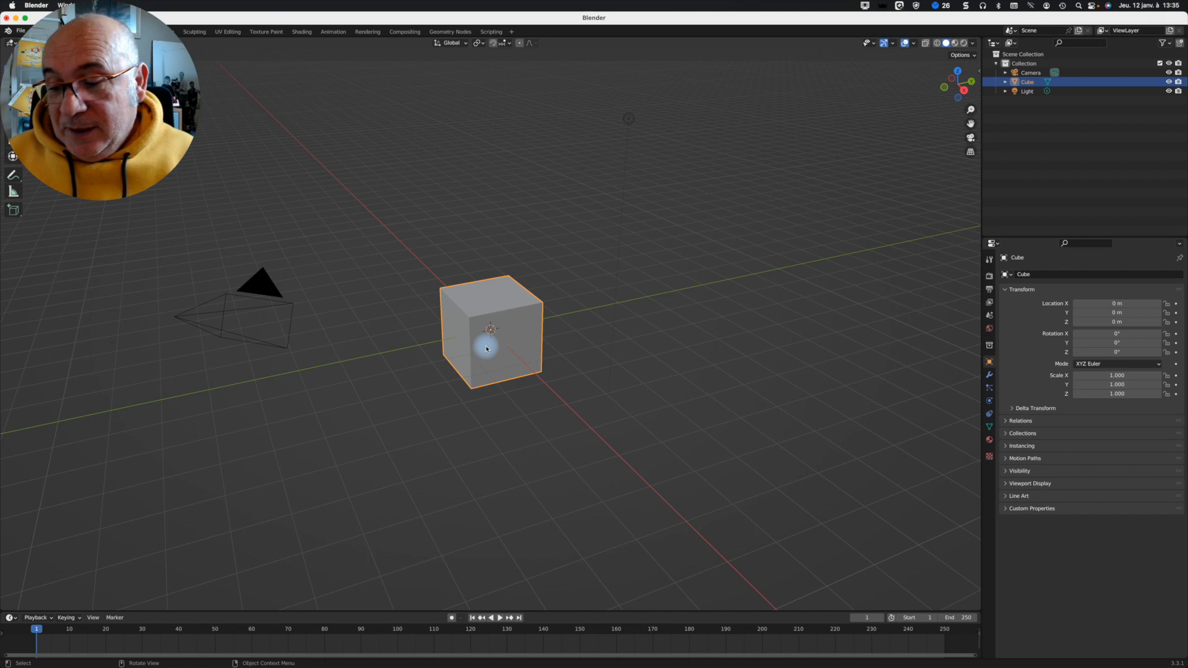
key("Delete")
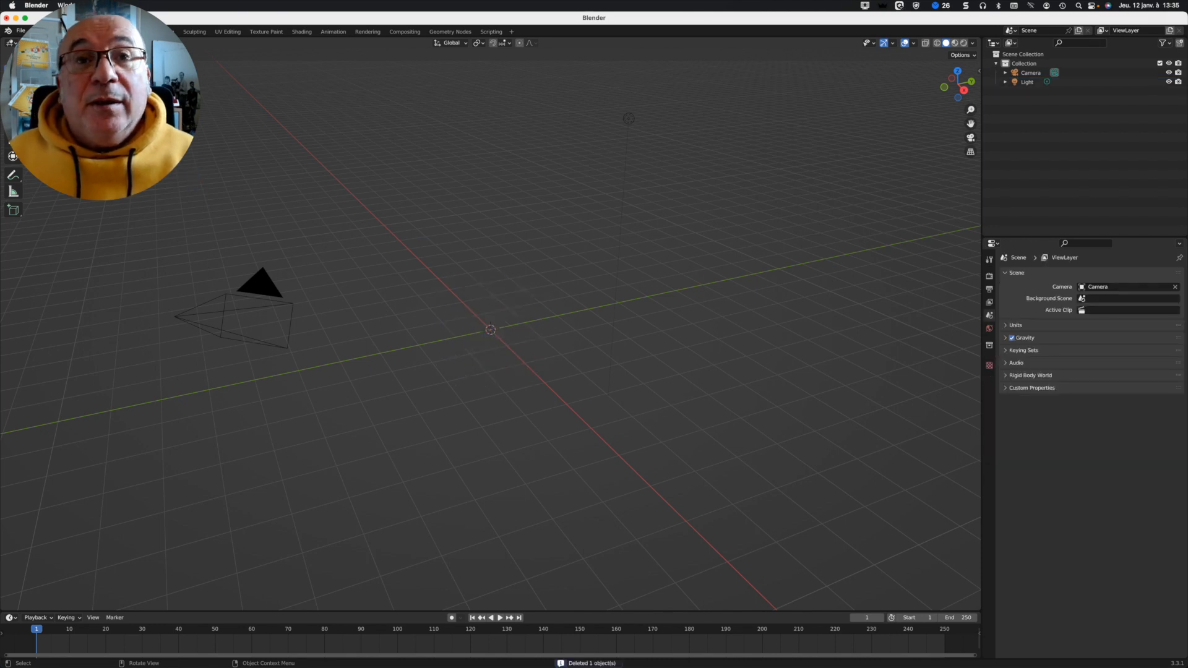
Step: Import the glTF 2.0 scene file from the cartoon_sports_car-1 folder in Downloads
left_click(21, 31)
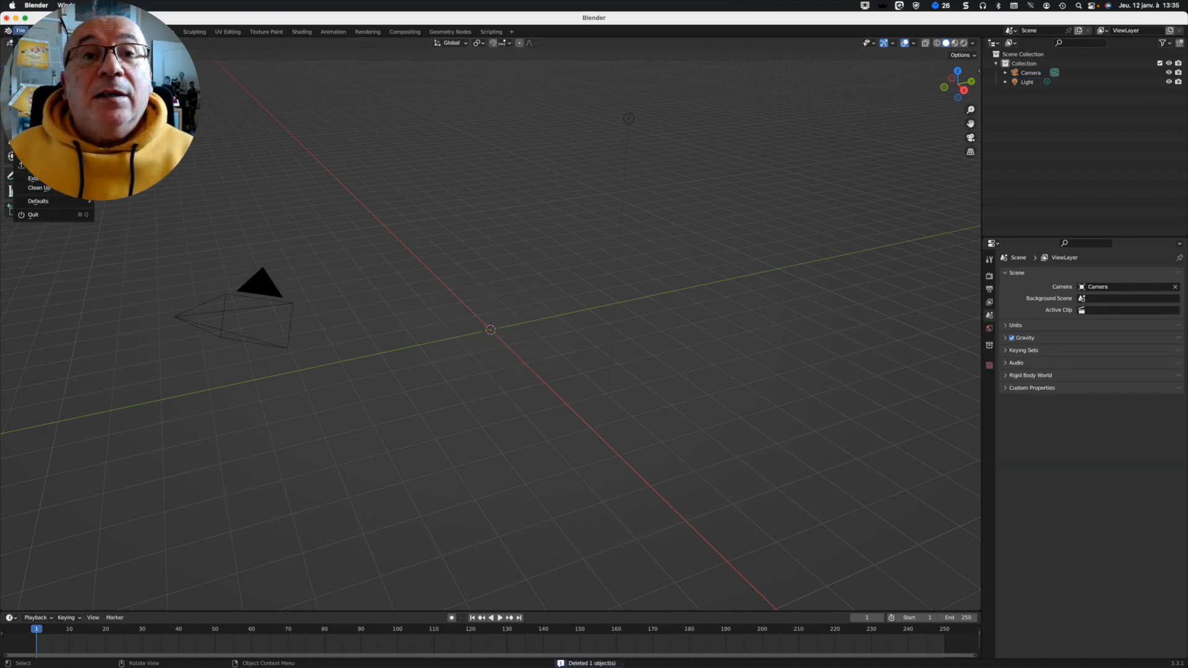
mouse_move(56, 164)
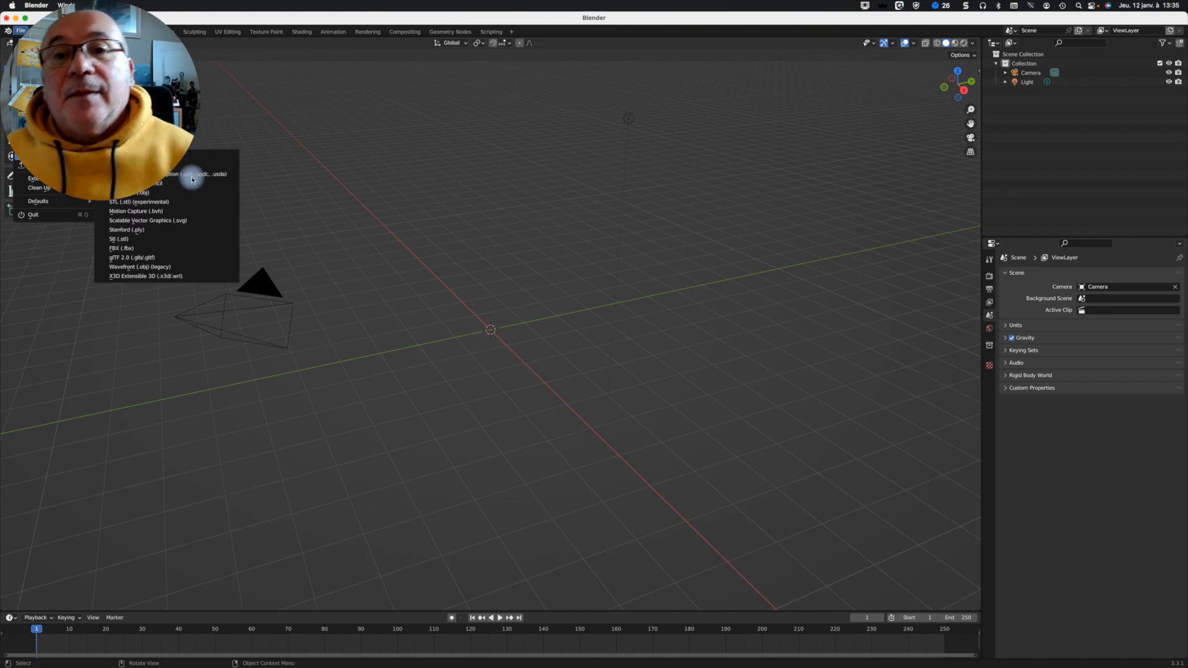
left_click(130, 258)
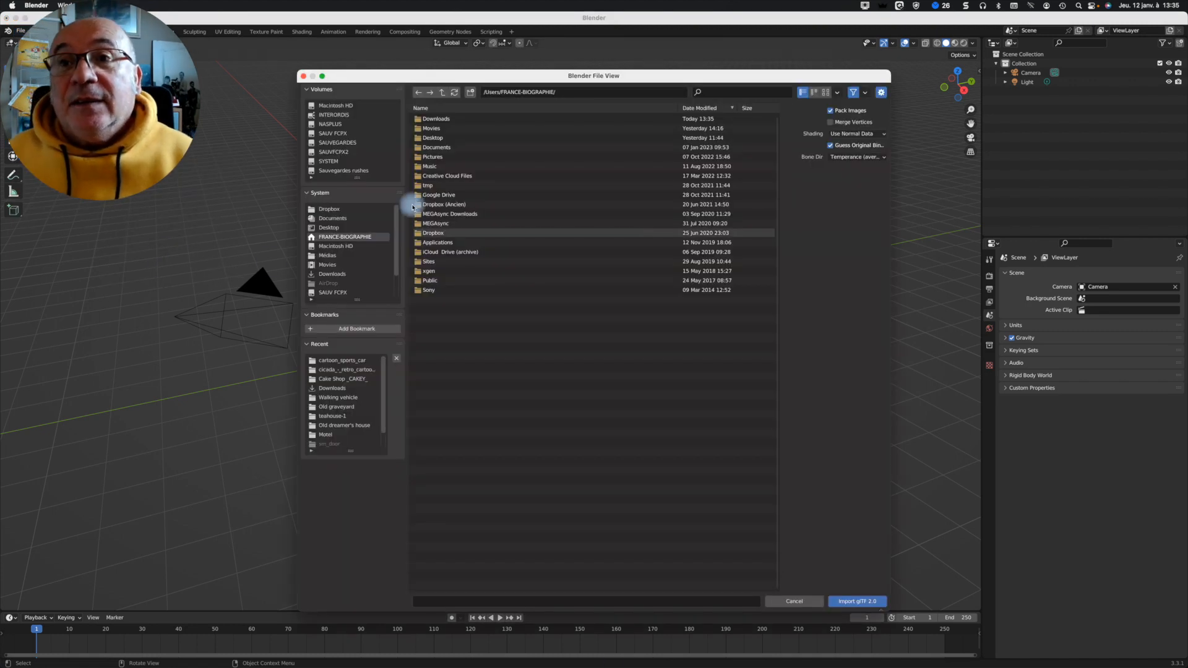
double_click(436, 118)
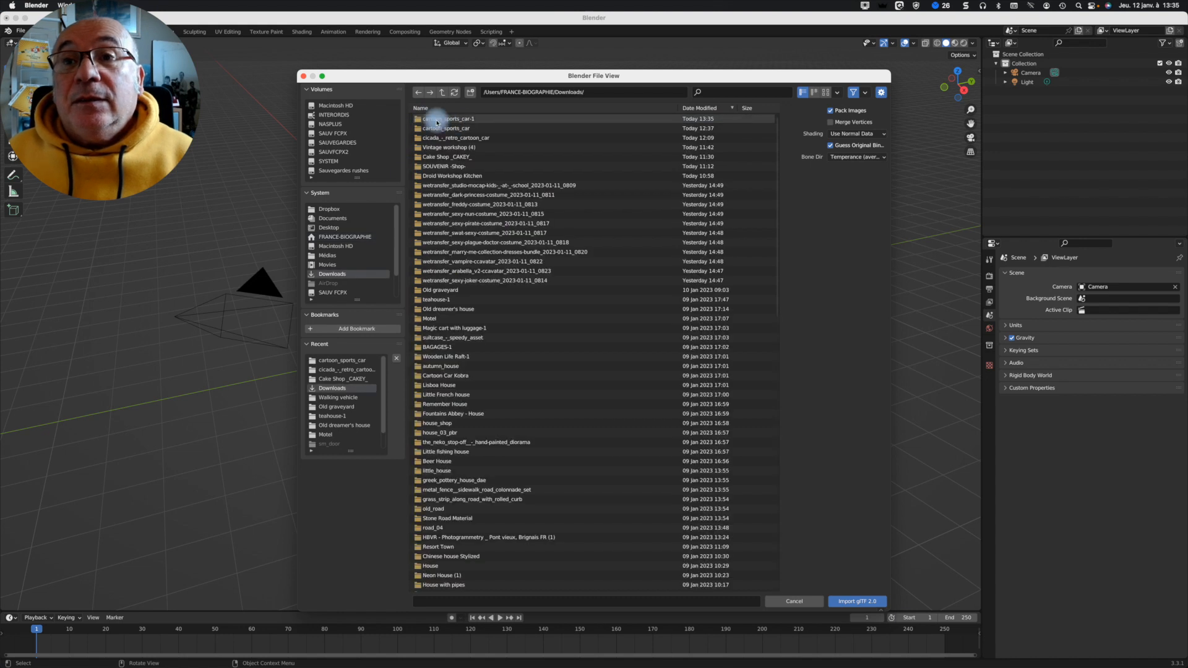
double_click(436, 120)
left_click(431, 129)
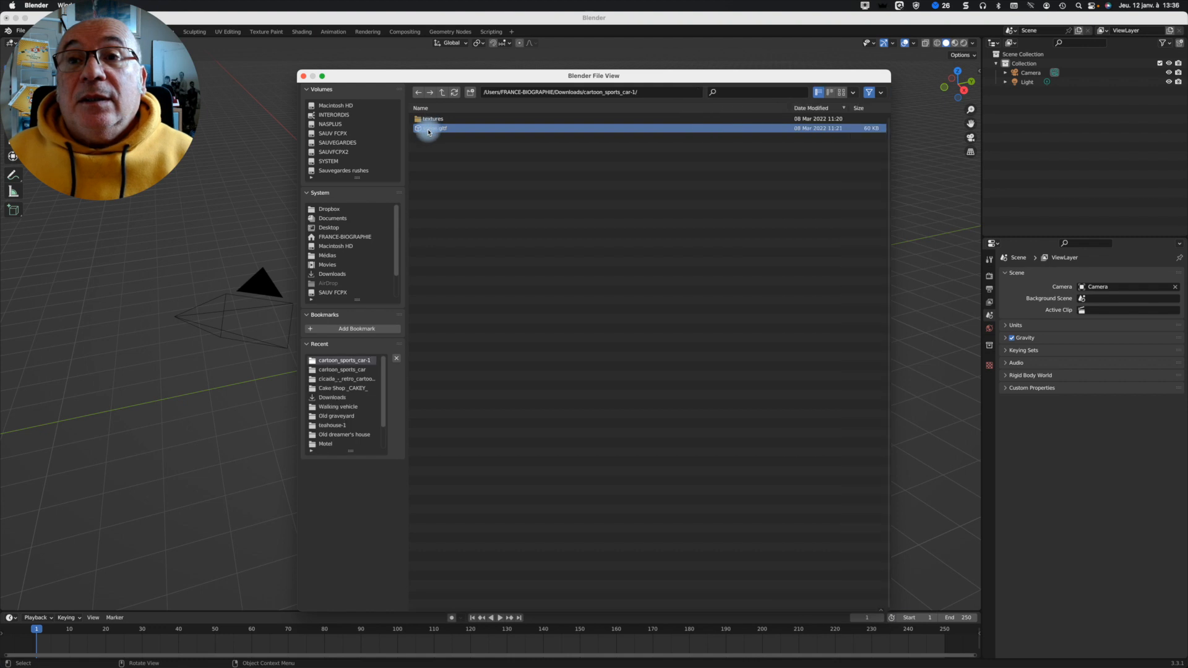
double_click(428, 130)
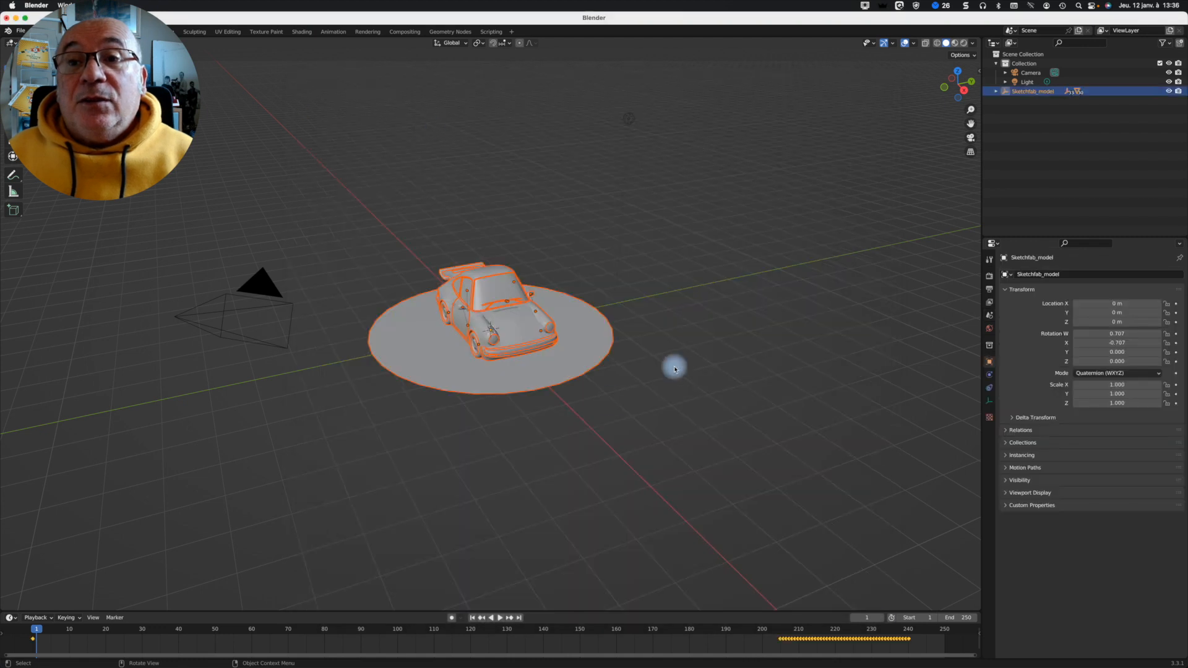
Step: Delete the round ground disc beneath the imported car
left_click(546, 379)
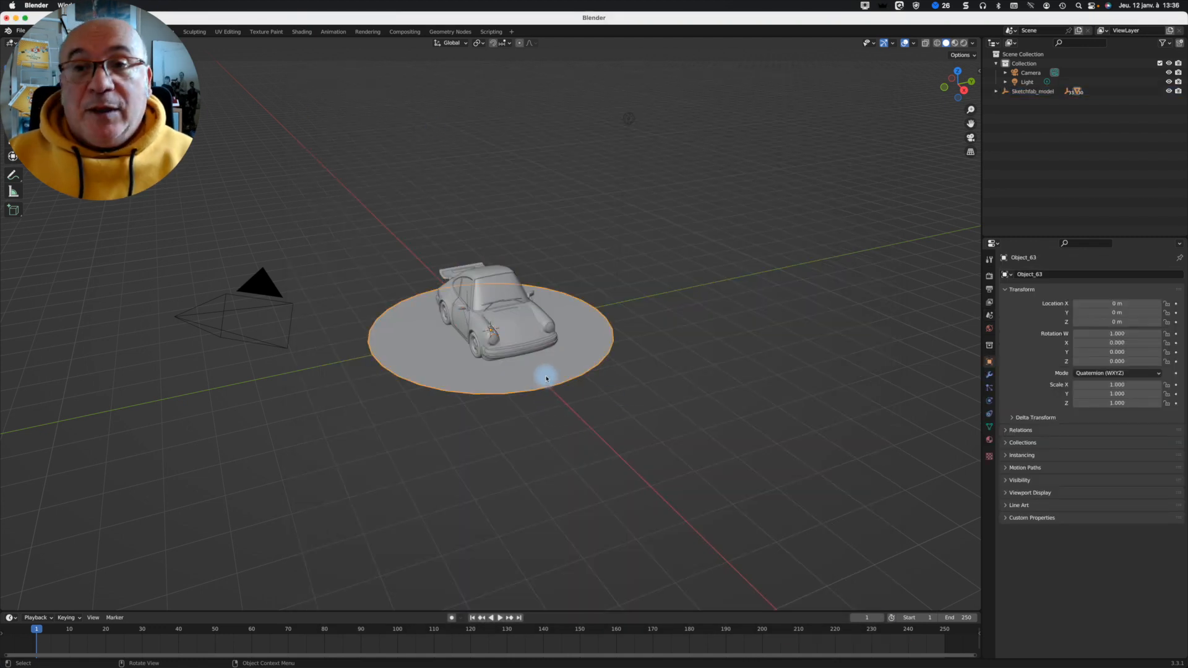
key("x")
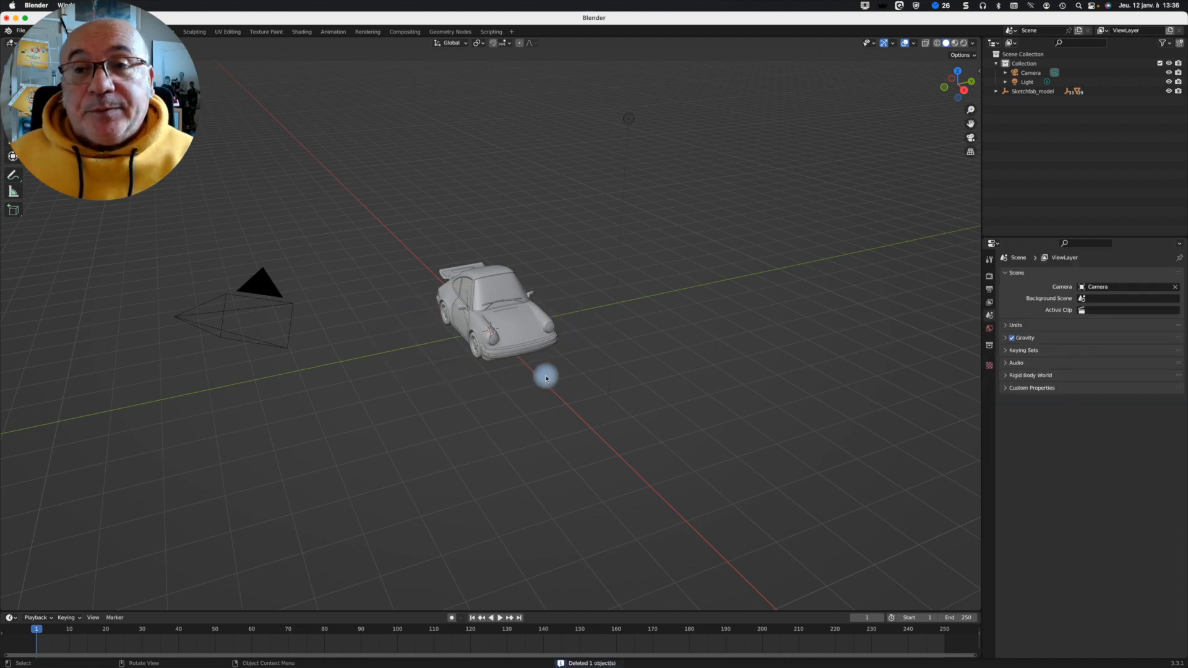
Step: Select the whole car and export the scene in FBX format as voiture de sports.fbx into the Downloads cartoon_sports_car-1 folder
mouse_move(411, 211)
left_mouse_down()
mouse_move(400, 390)
mouse_move(576, 428)
left_mouse_up()
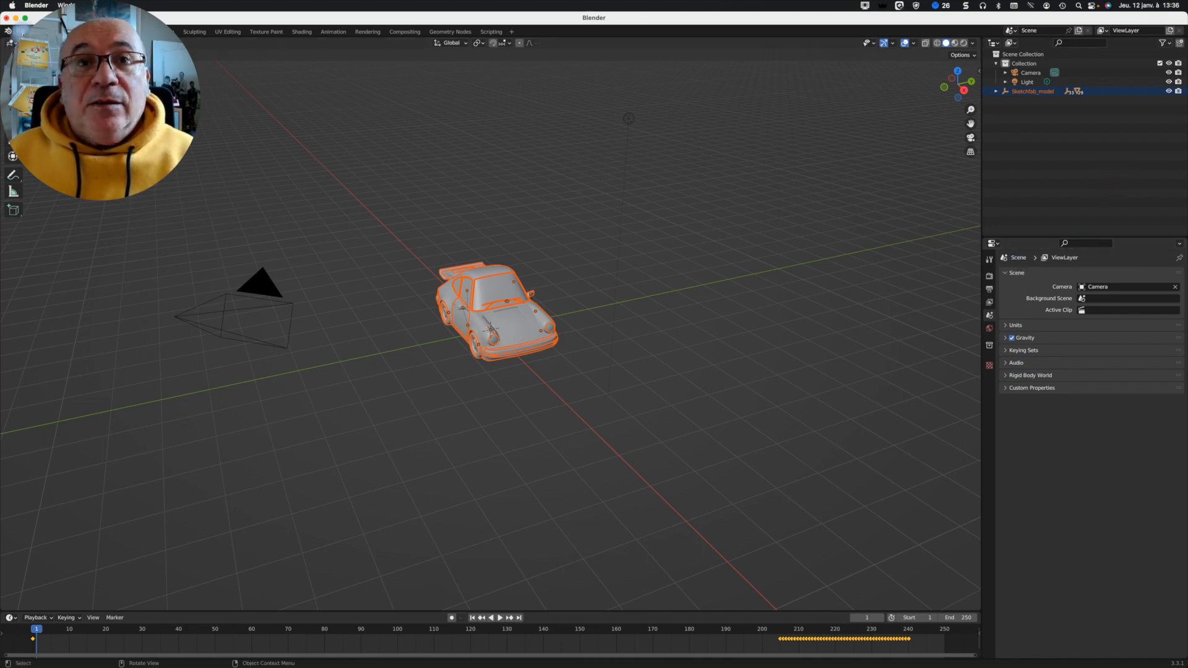
left_click(20, 30)
mouse_move(43, 165)
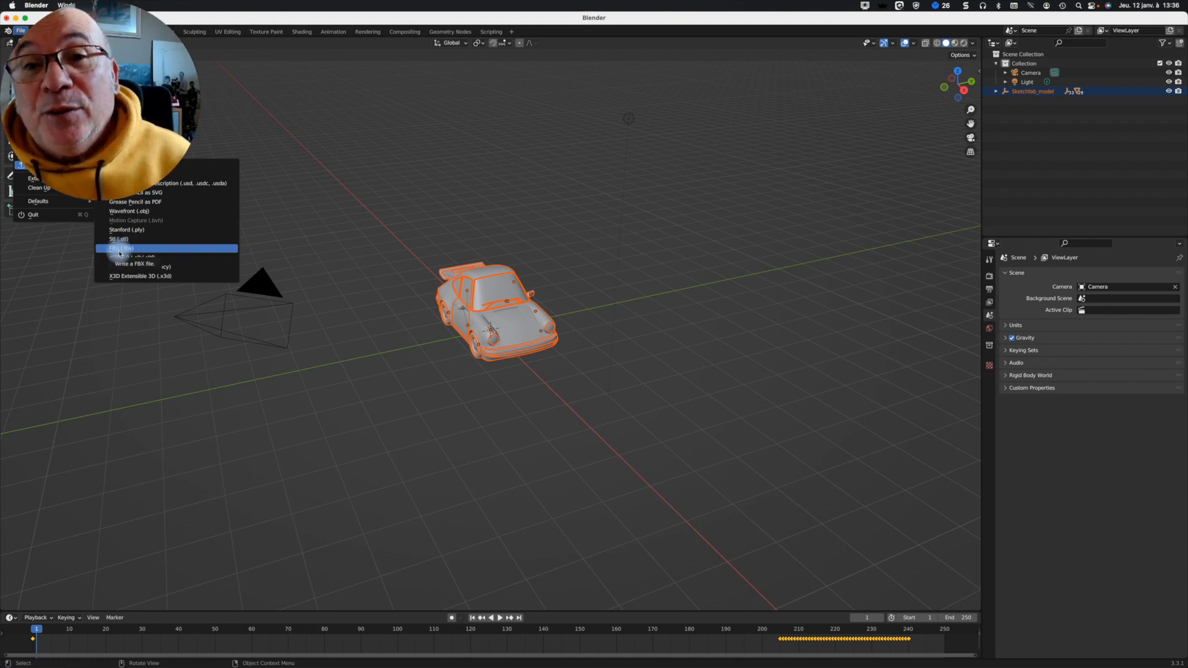
left_click(120, 249)
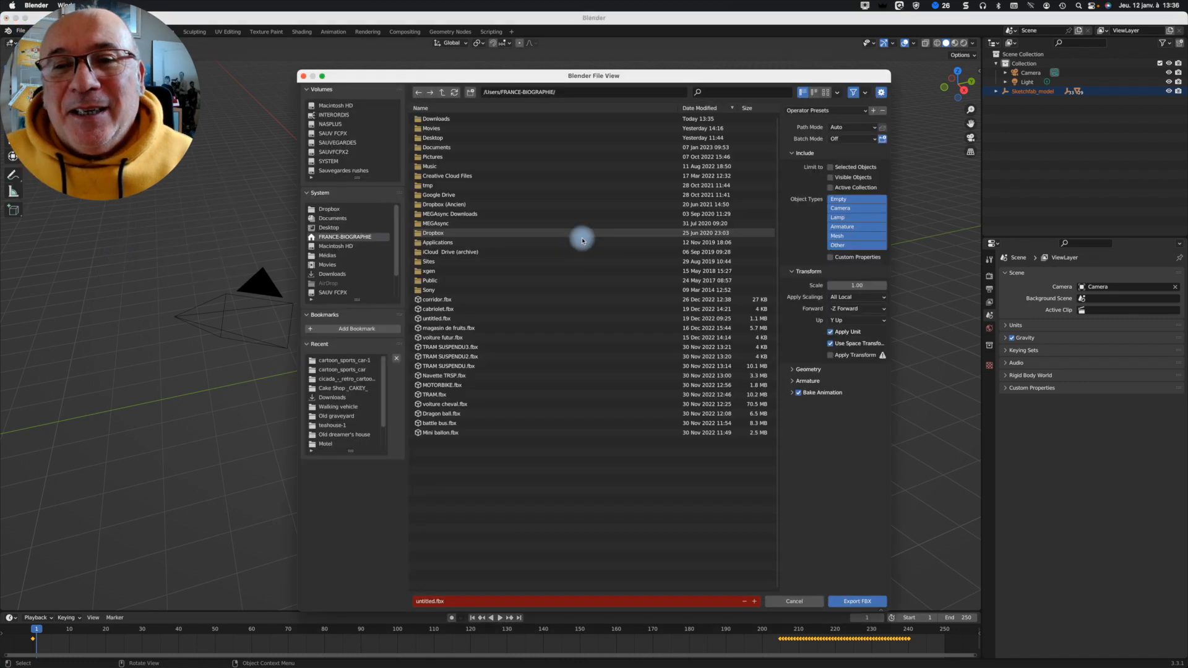
double_click(421, 118)
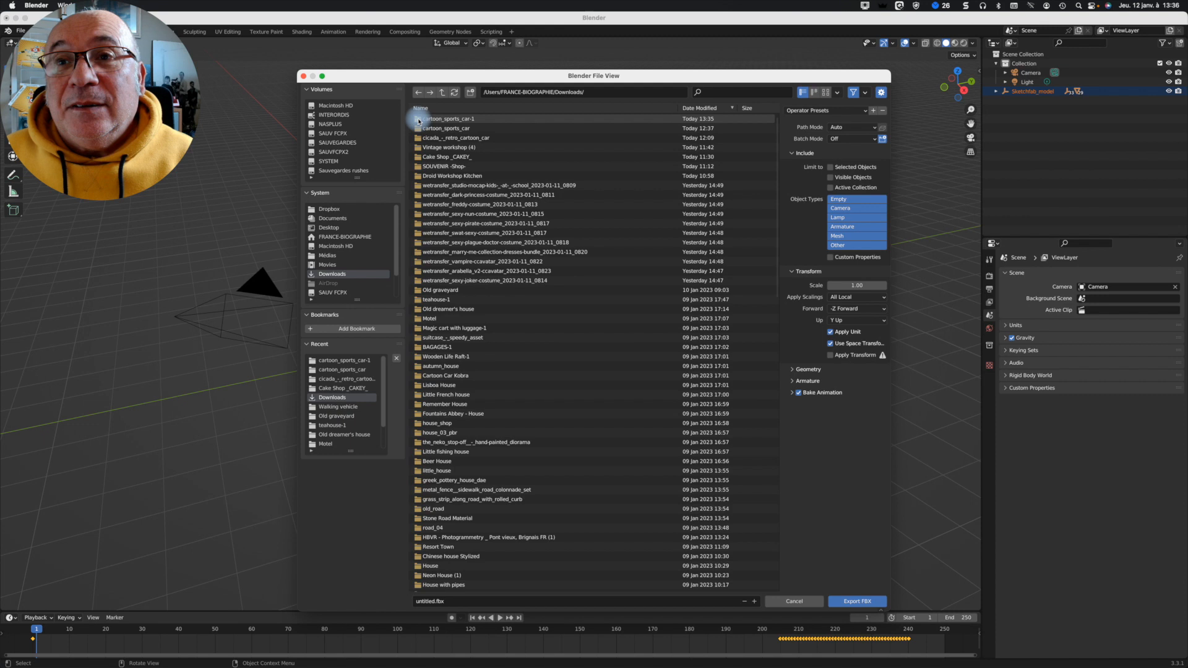
double_click(420, 119)
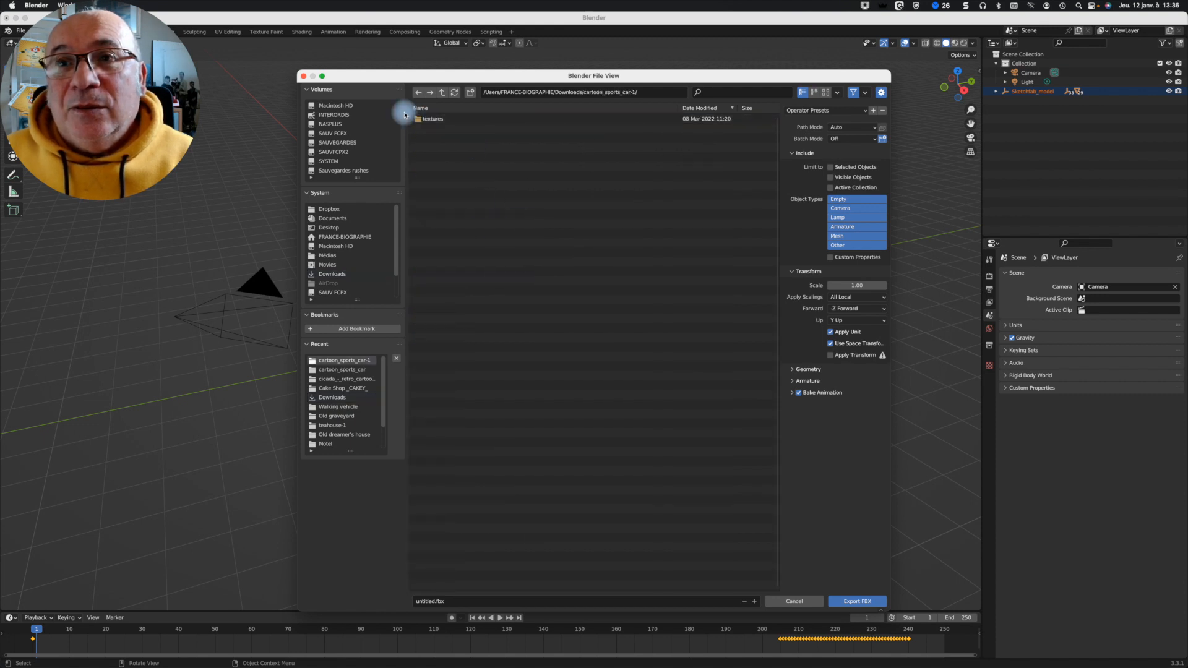
double_click(427, 601)
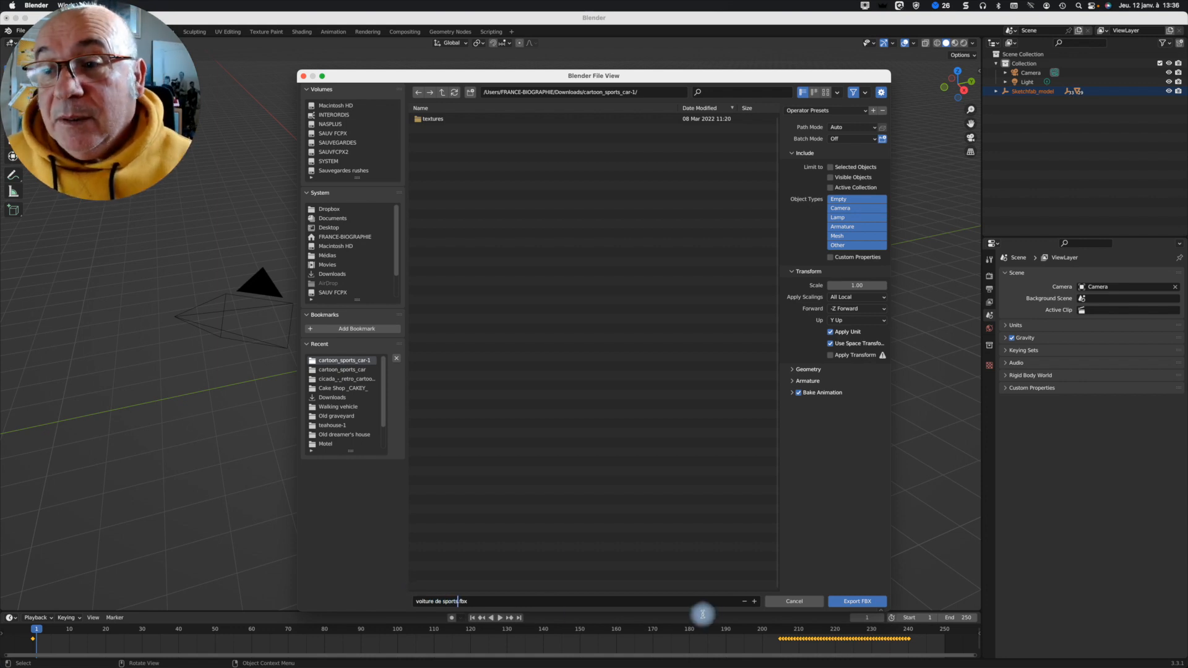
left_click(852, 605)
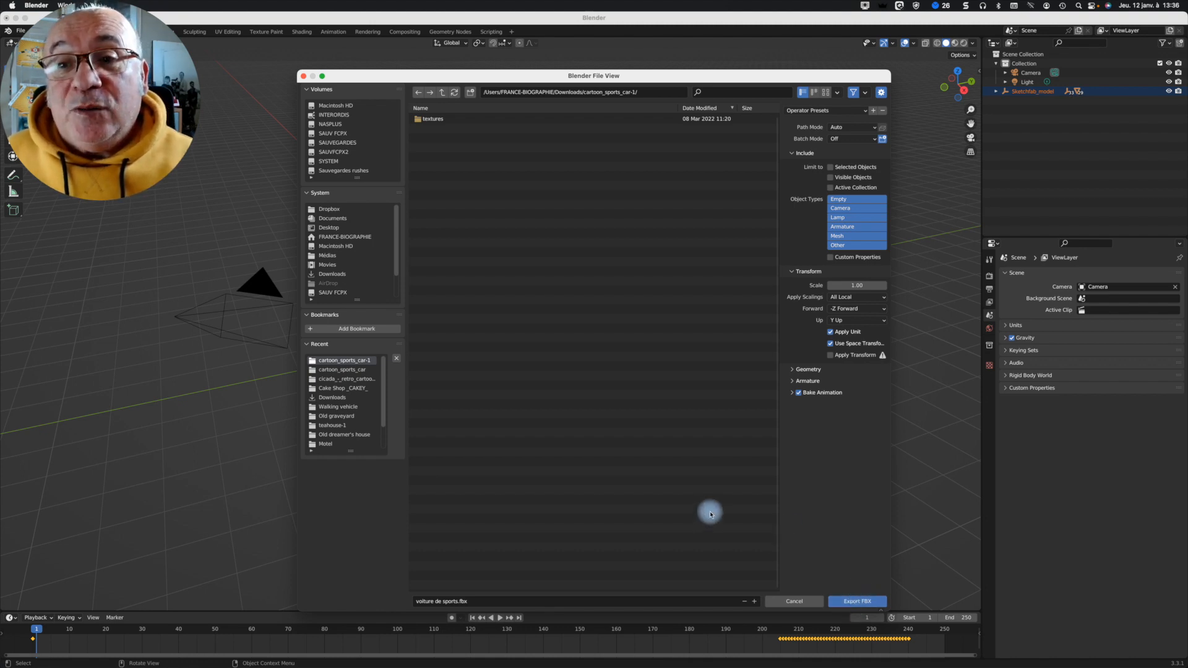
left_click(867, 600)
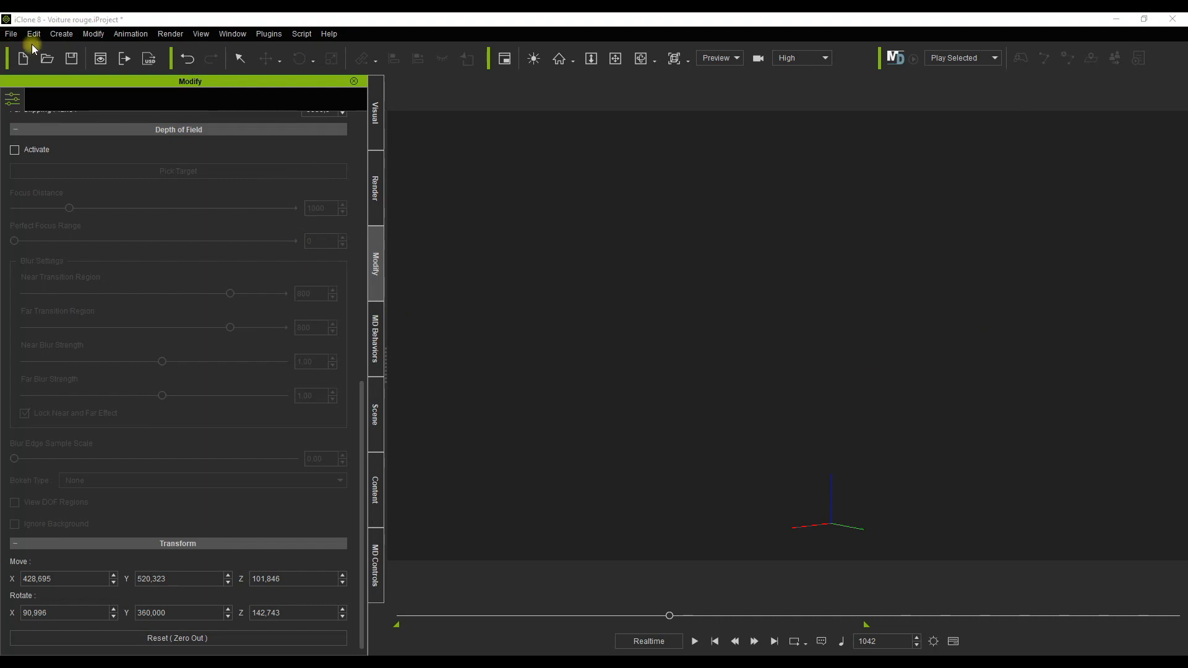
Step: Switch to iClone 8 and import the sports car FBX file, breaking up its meshes into sub-props
left_click(9, 34)
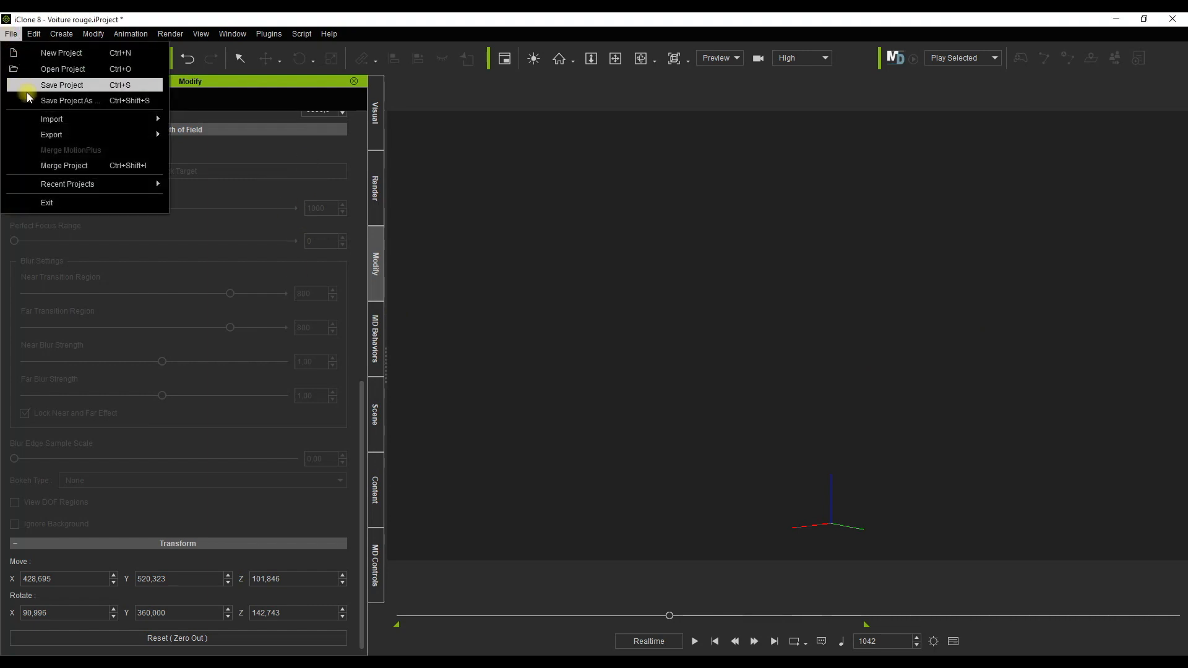
mouse_move(156, 116)
left_click(252, 121)
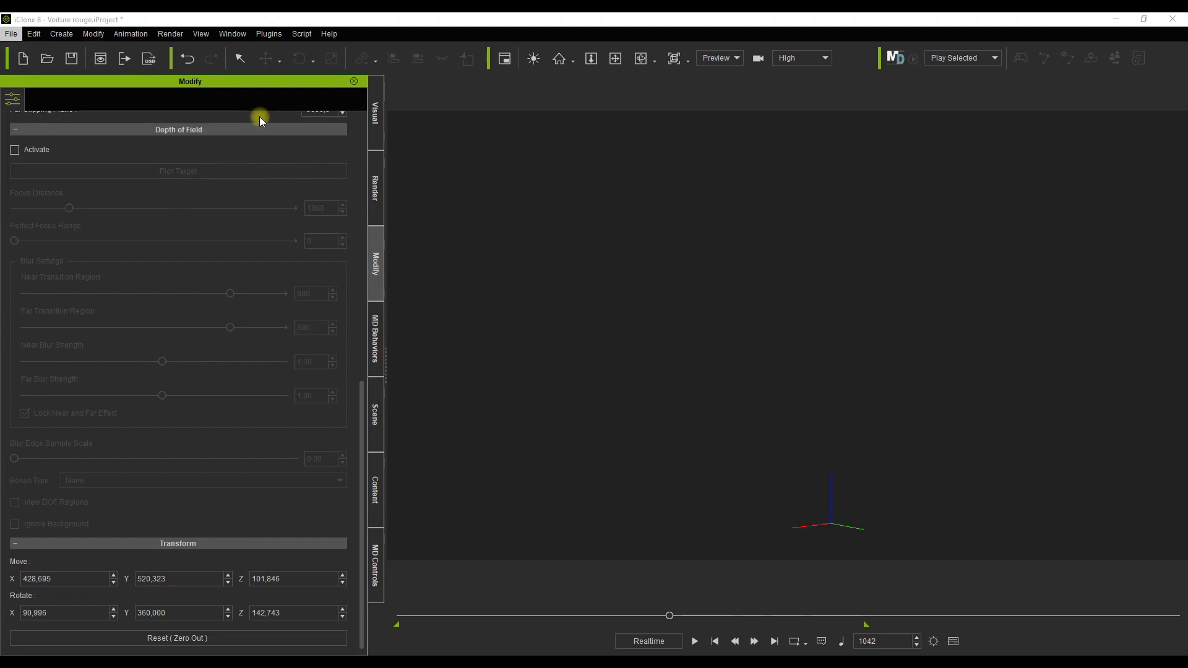
double_click(342, 151)
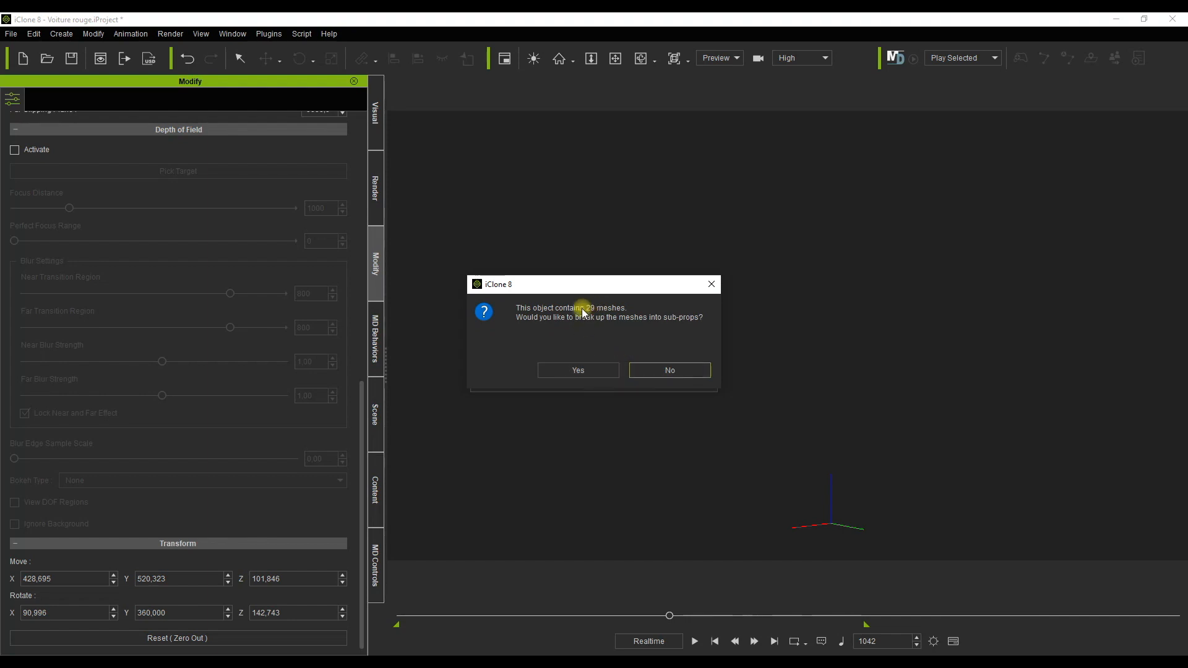
left_click(584, 369)
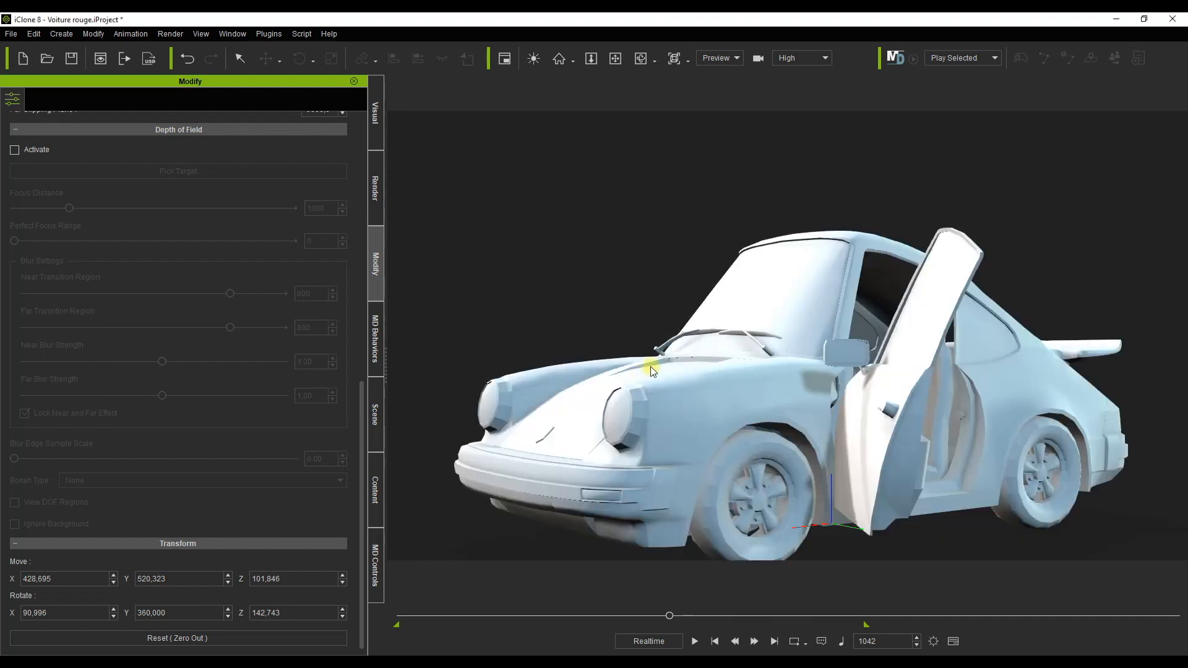
Step: Expand the voiture de sport prop in the scene list to show its sub-objects and select the whole car
left_click(640, 59)
left_click(615, 58)
left_click_drag(711, 283, 710, 329)
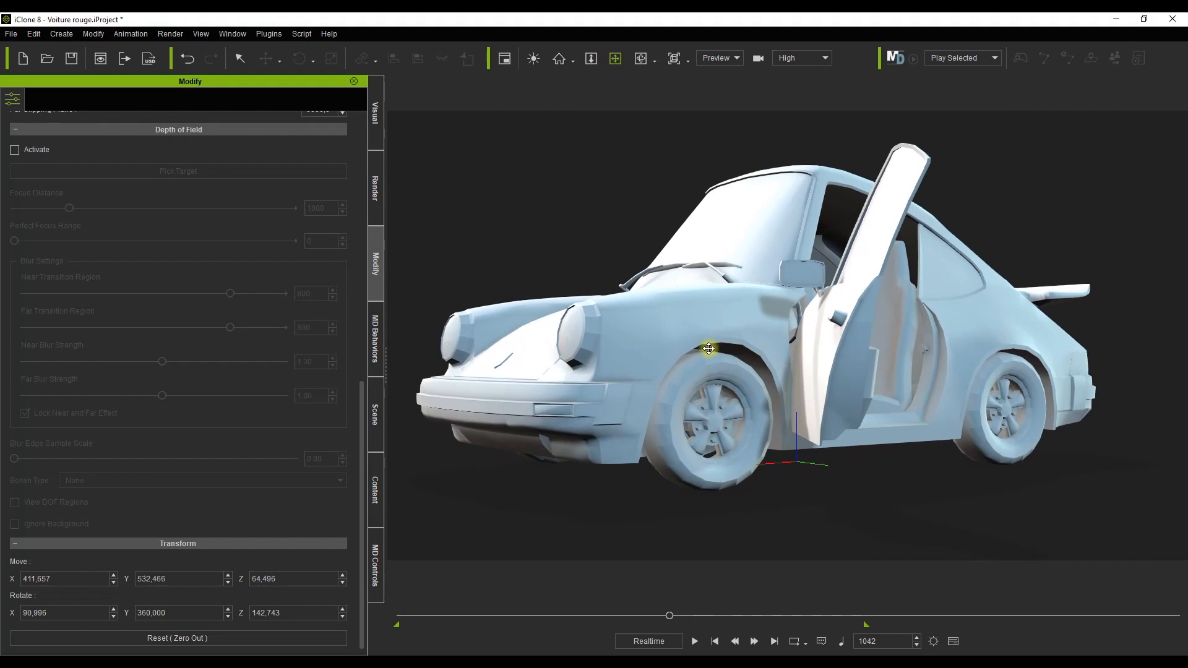
scroll(709, 348, "down", 3)
left_click(641, 58)
left_click_drag(673, 252, 599, 446)
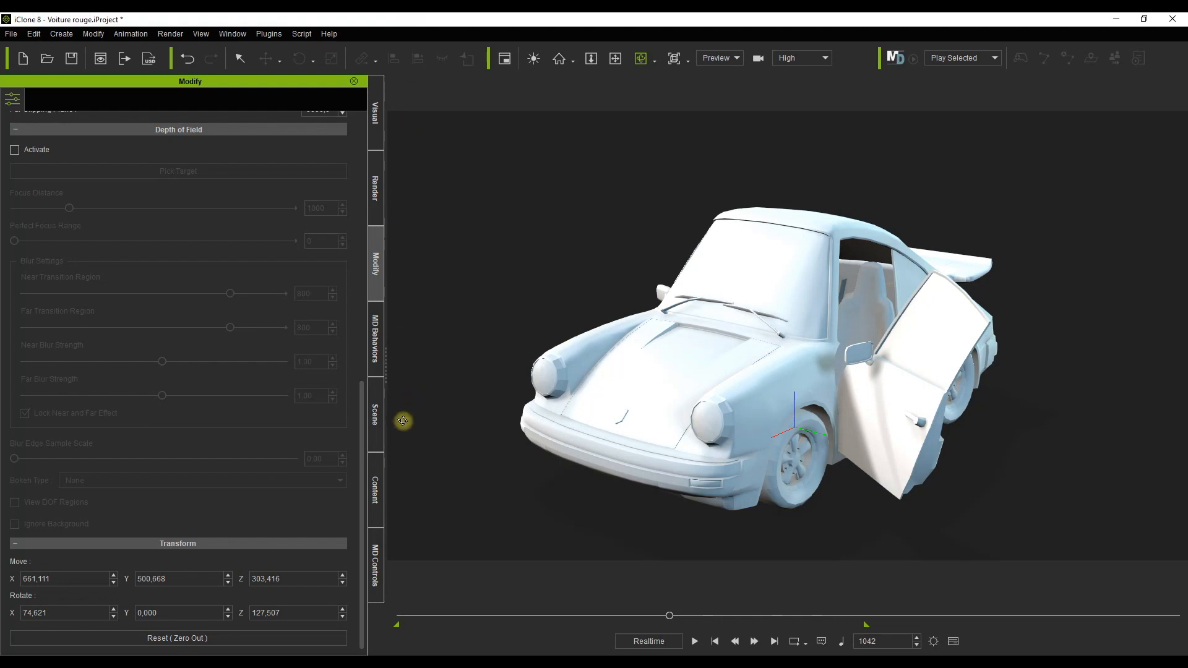
left_click(377, 416)
left_click(44, 298)
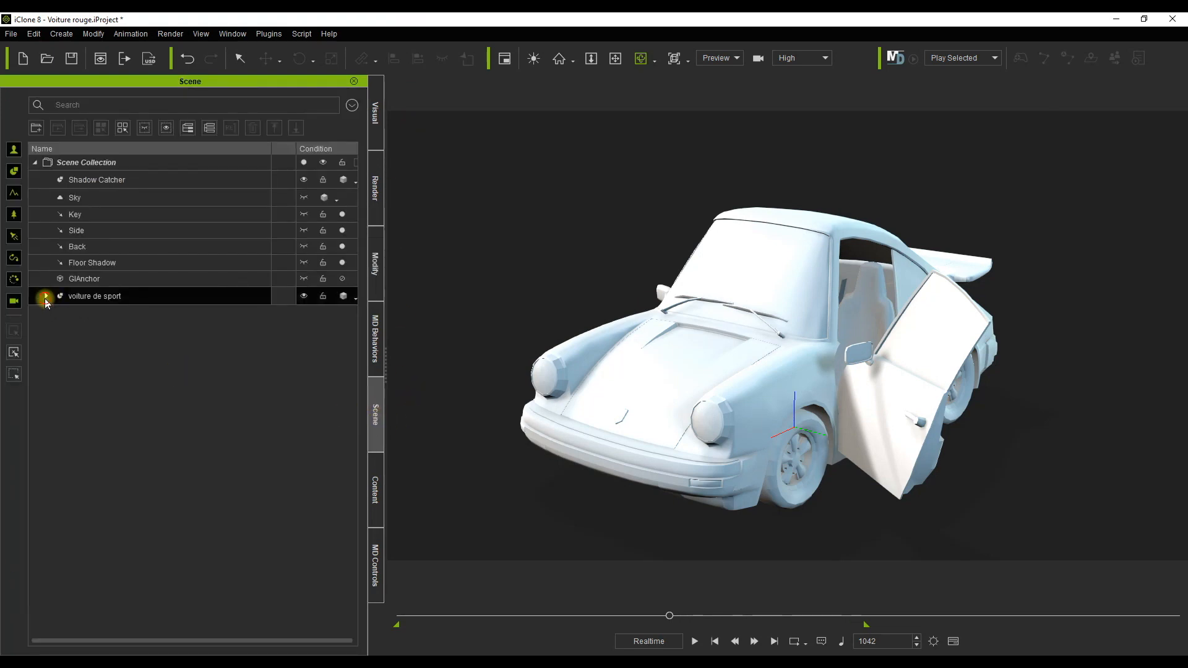
left_click(46, 296)
left_click(119, 297)
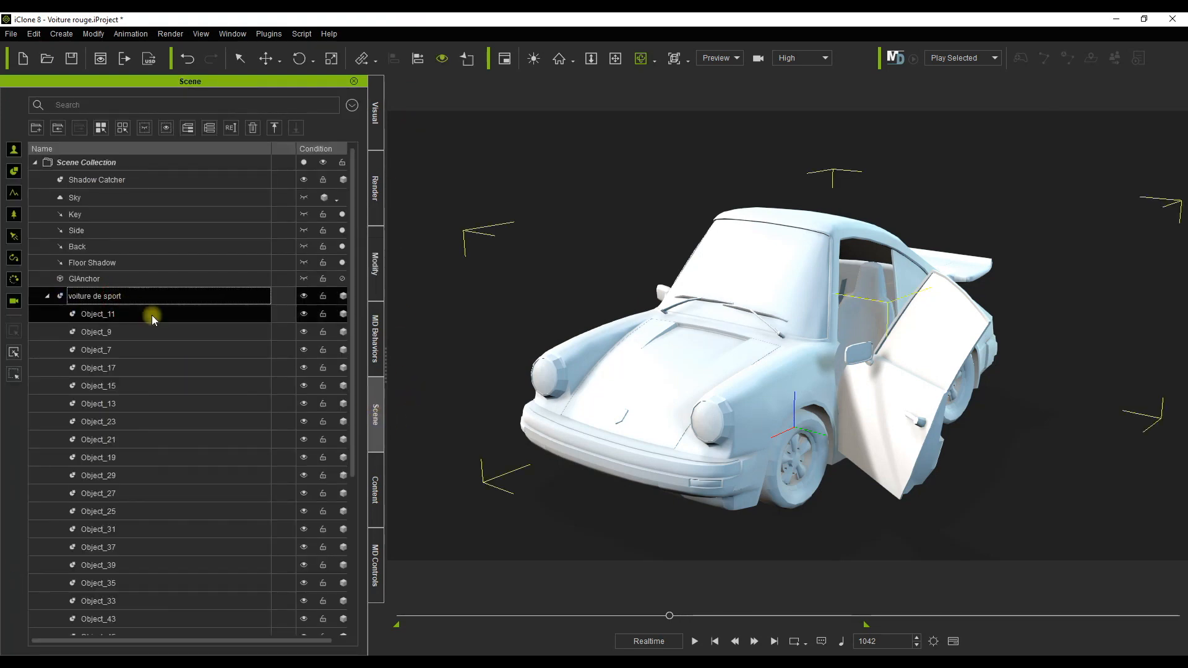
Step: Display the material list and texture settings of the selected sports car
left_click(375, 265)
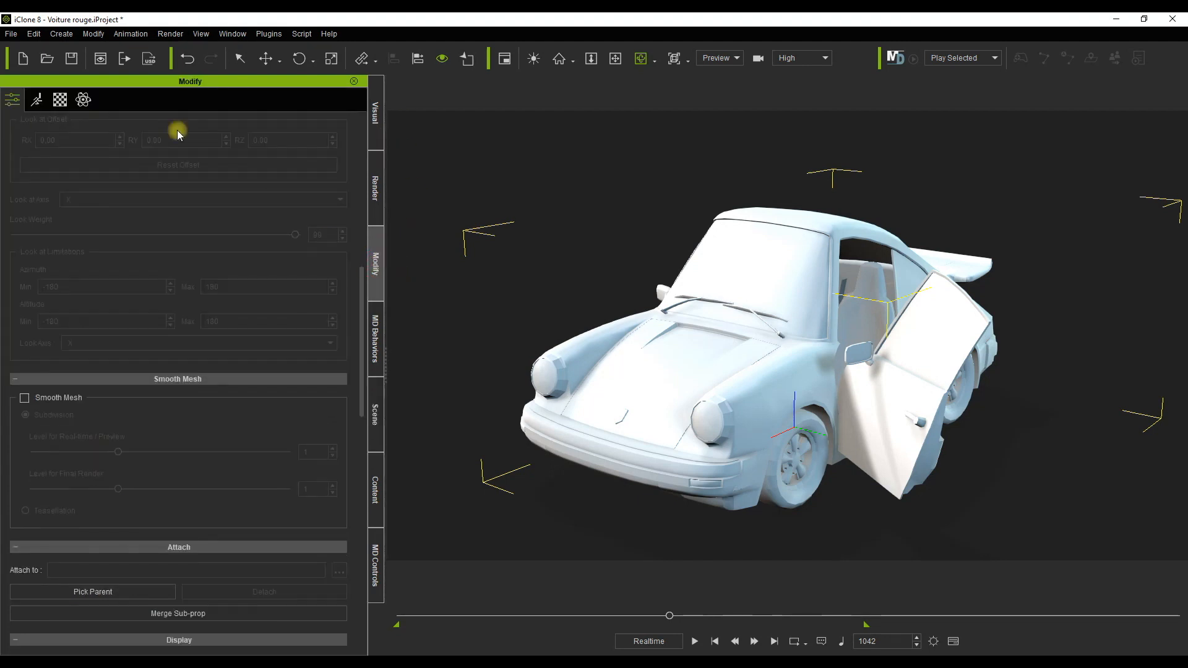
left_click(60, 100)
left_click_drag(361, 288, 323, 117)
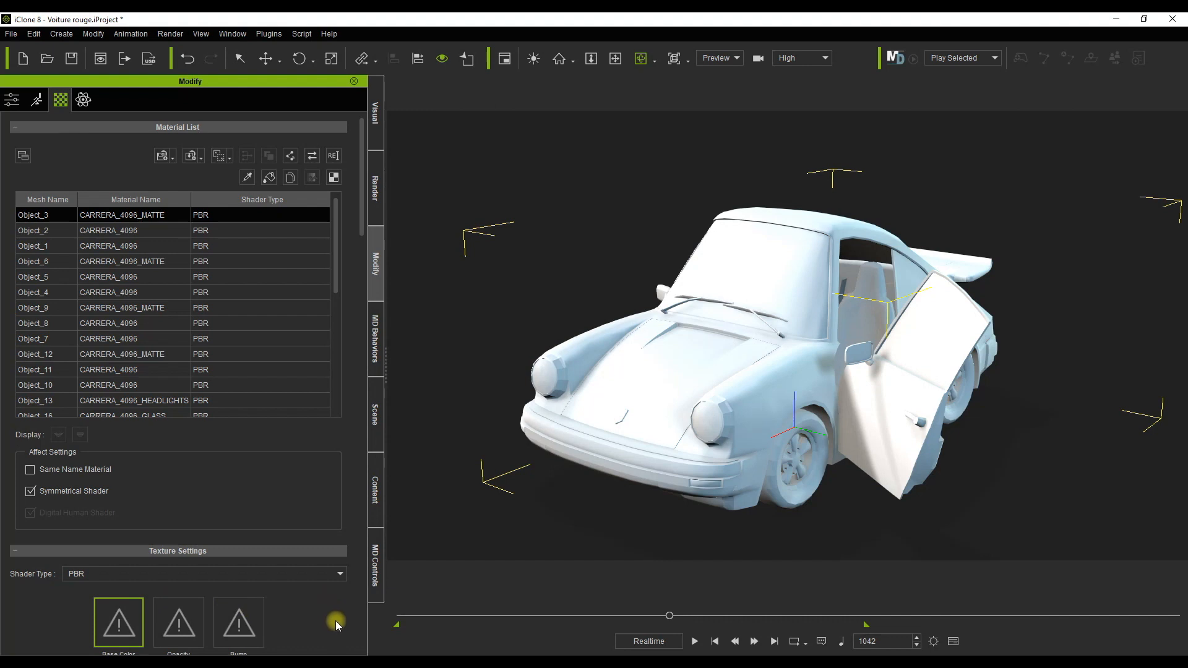
Step: Switch to File Explorer and permanently delete TARMAC_diffuse.jpeg and TARMAC_specularGlossiness.png from the cartoon_sports_car textures folder
left_click(319, 662)
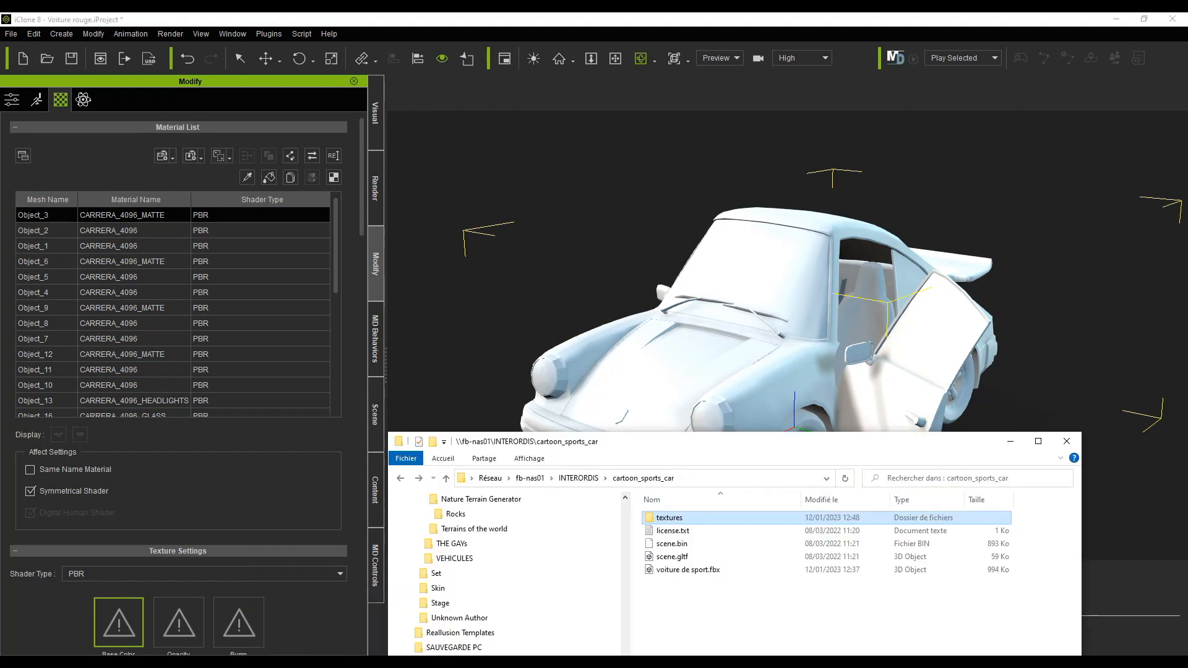
double_click(664, 521)
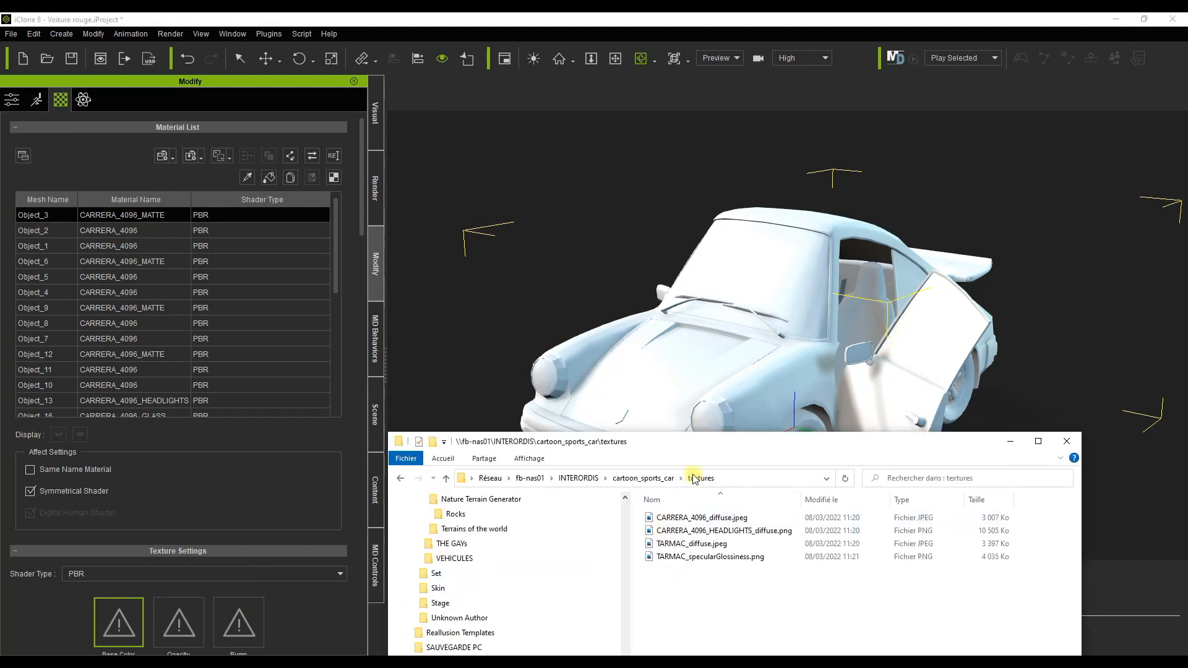
left_click_drag(703, 446, 707, 281)
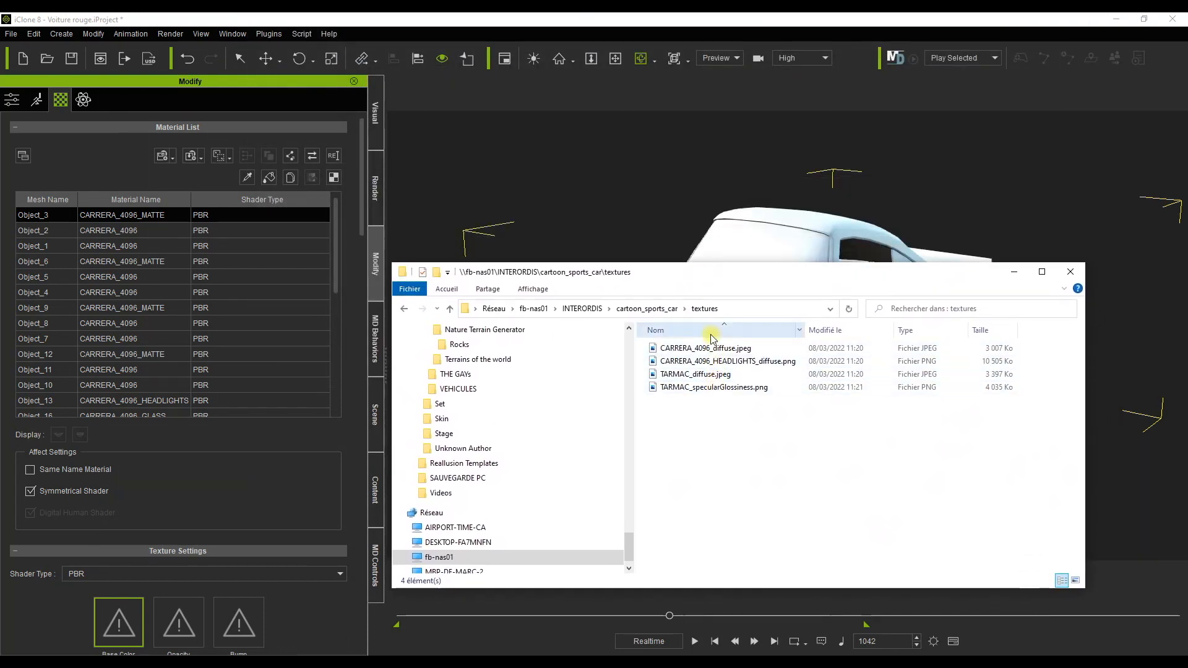
left_click(697, 378)
left_click(698, 387, "shift")
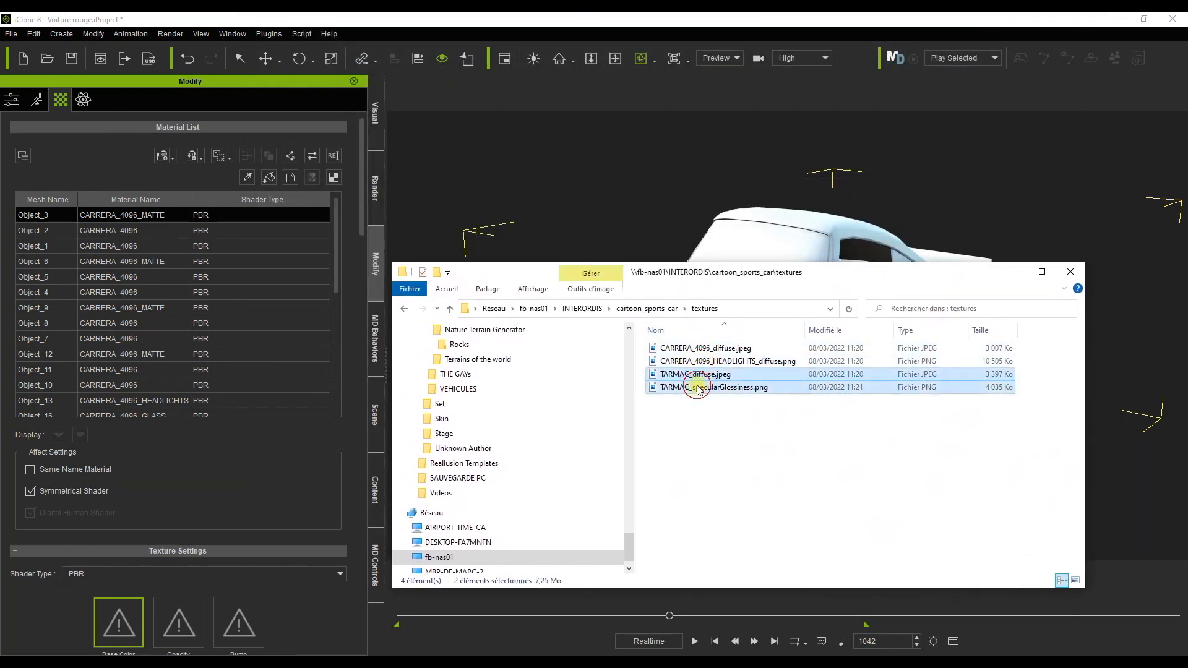
key("Delete")
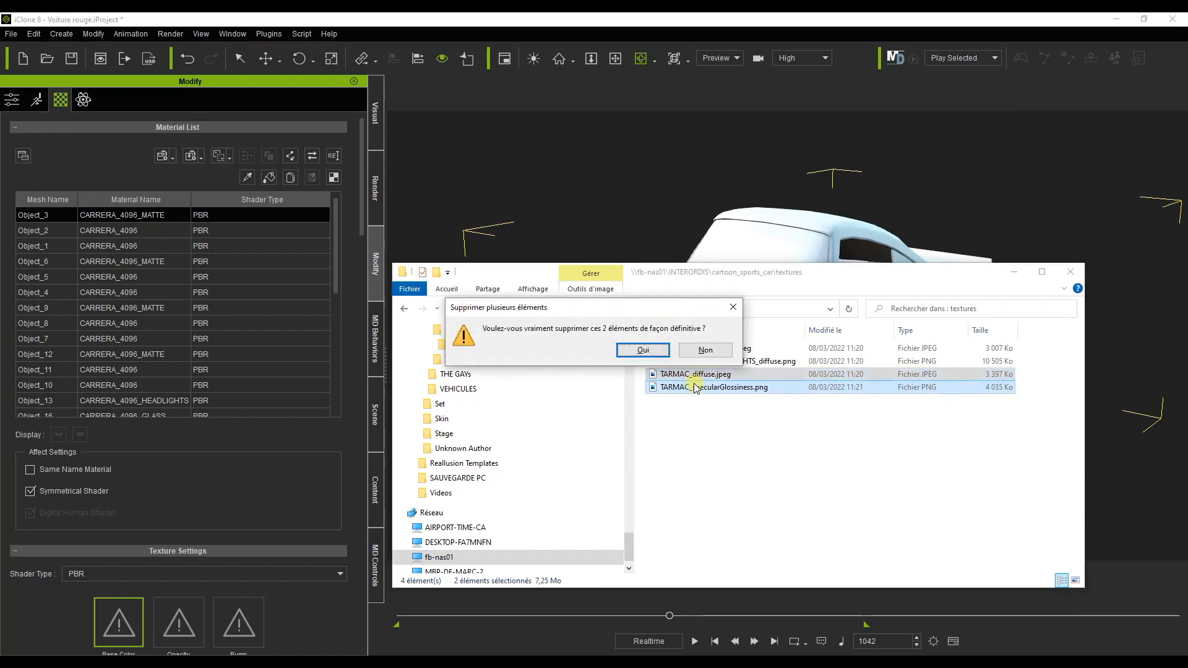
left_click(645, 350)
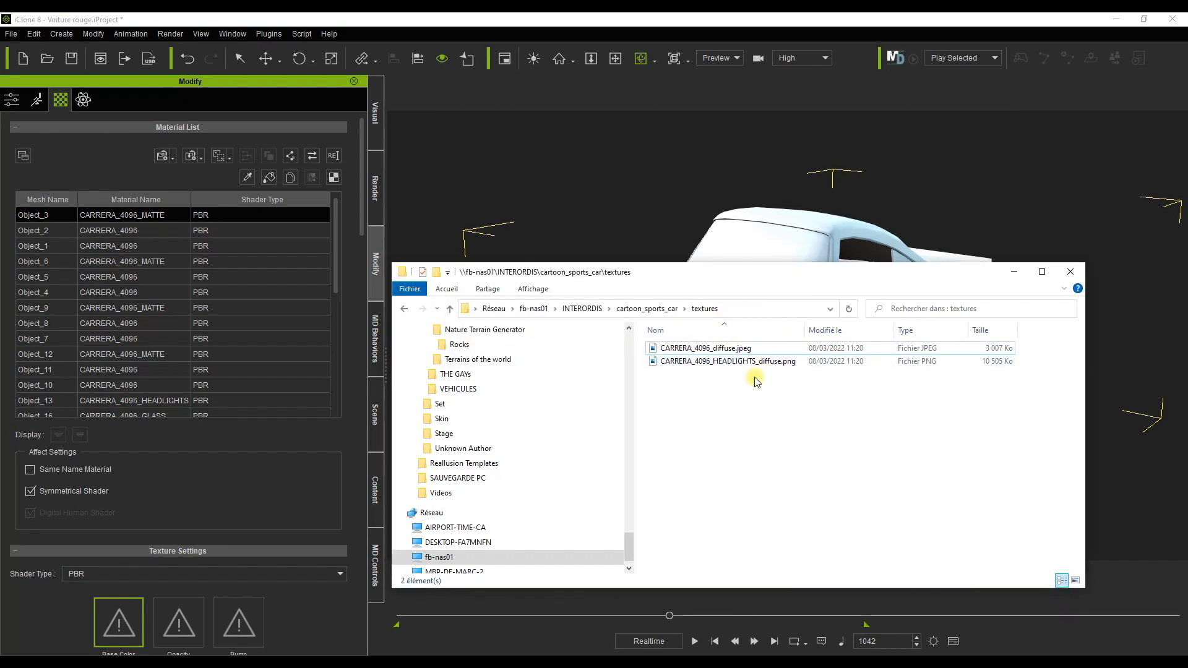
Step: Apply CARRERA_4096_diffuse.jpeg as the base color of the Object_13 CARRERA_4096_HEADLIGHTS material
left_click_drag(728, 281, 735, 323)
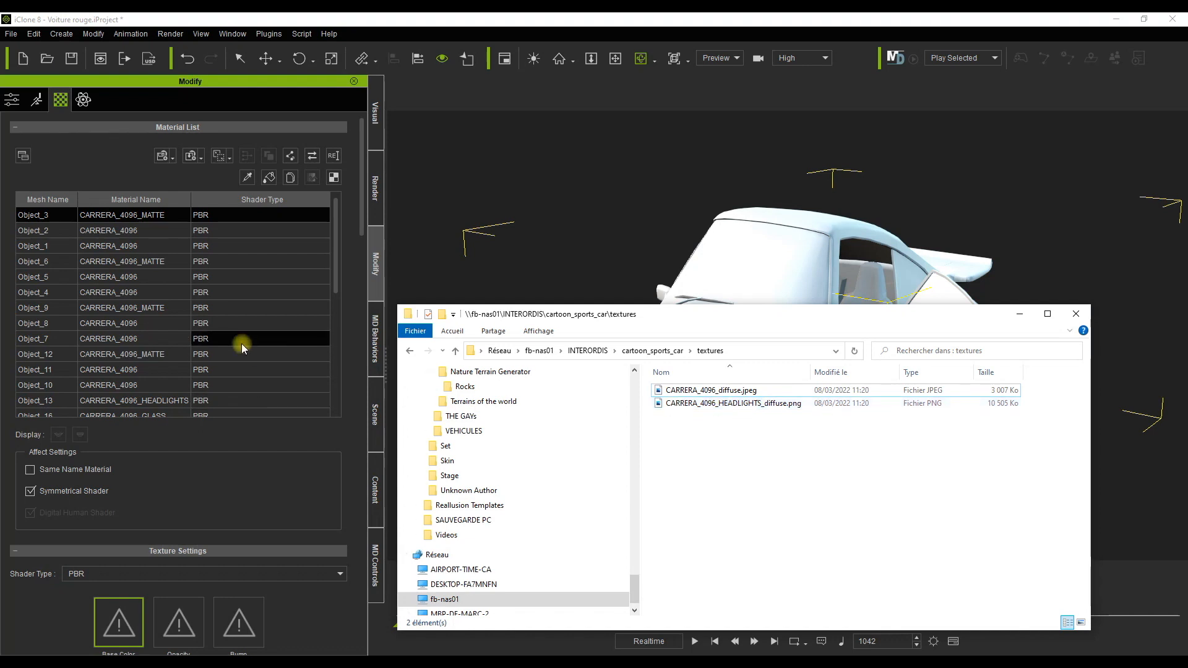
scroll(241, 343, "down", 5)
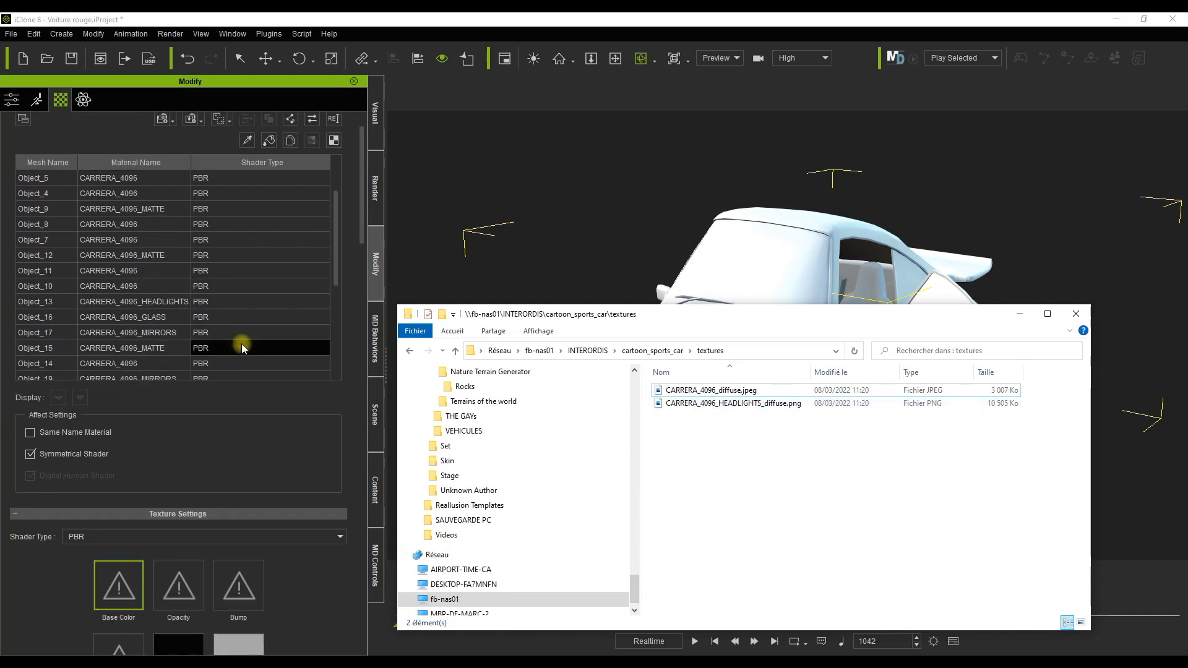
left_click(241, 301)
left_click_drag(709, 391, 119, 592)
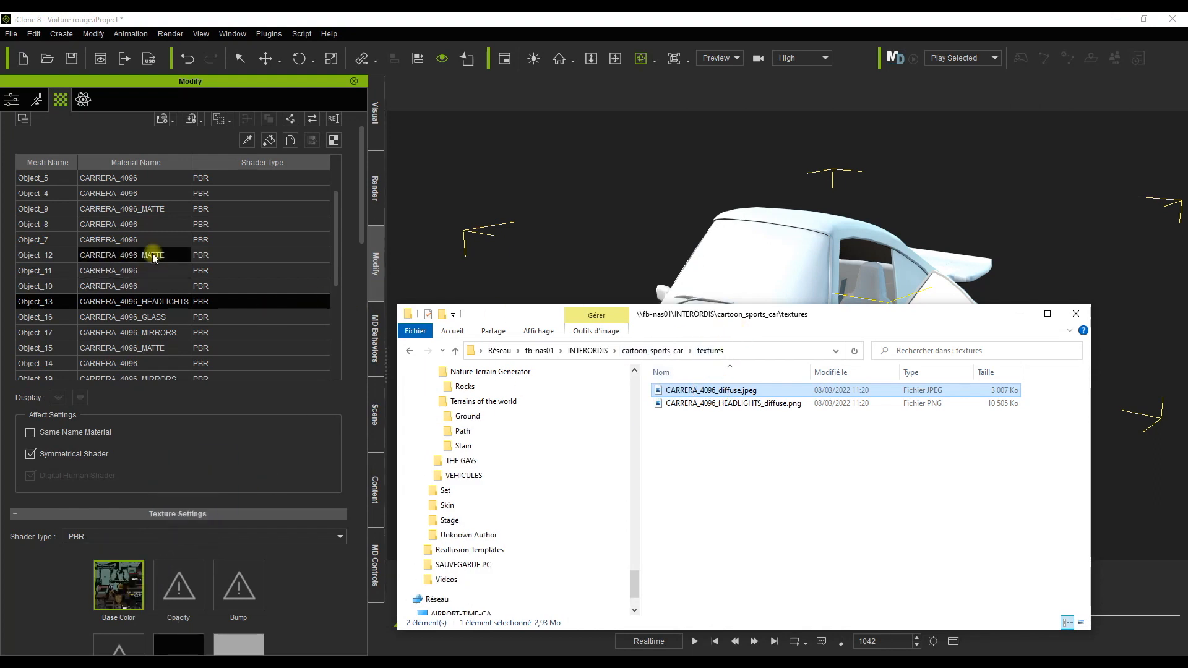
Step: Select every material of the car together except Object_13 CARRERA_4096_HEADLIGHTS
left_click(140, 285)
left_click_drag(336, 273, 335, 202)
left_click(132, 178, "shift")
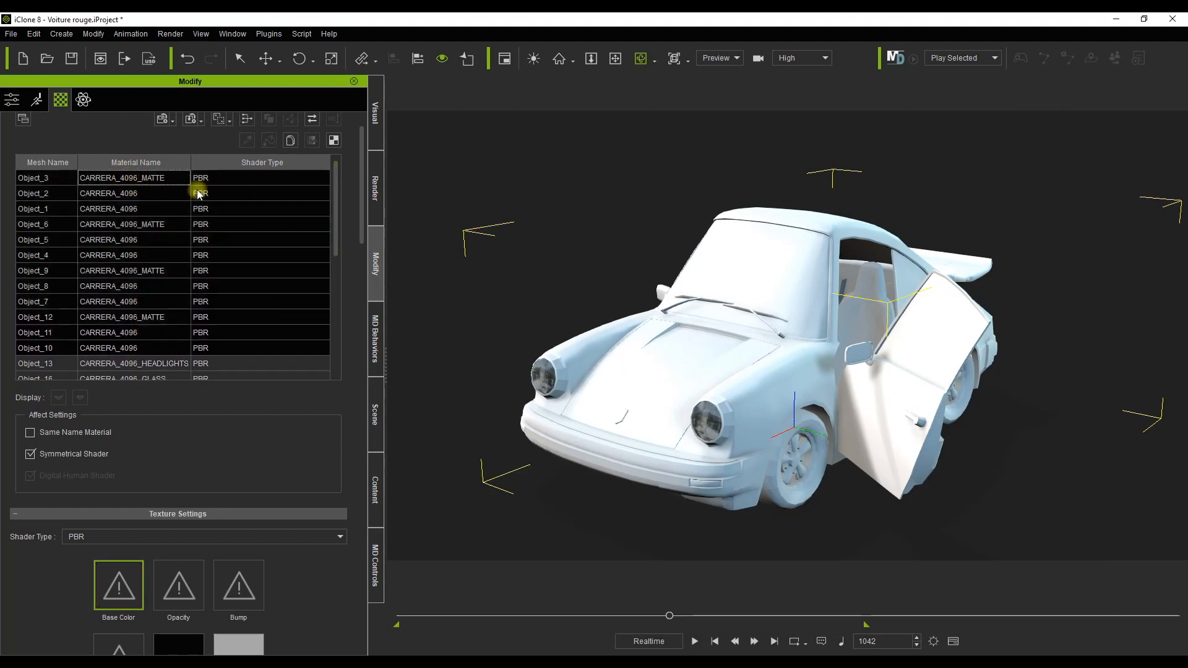
left_click_drag(332, 245, 325, 375)
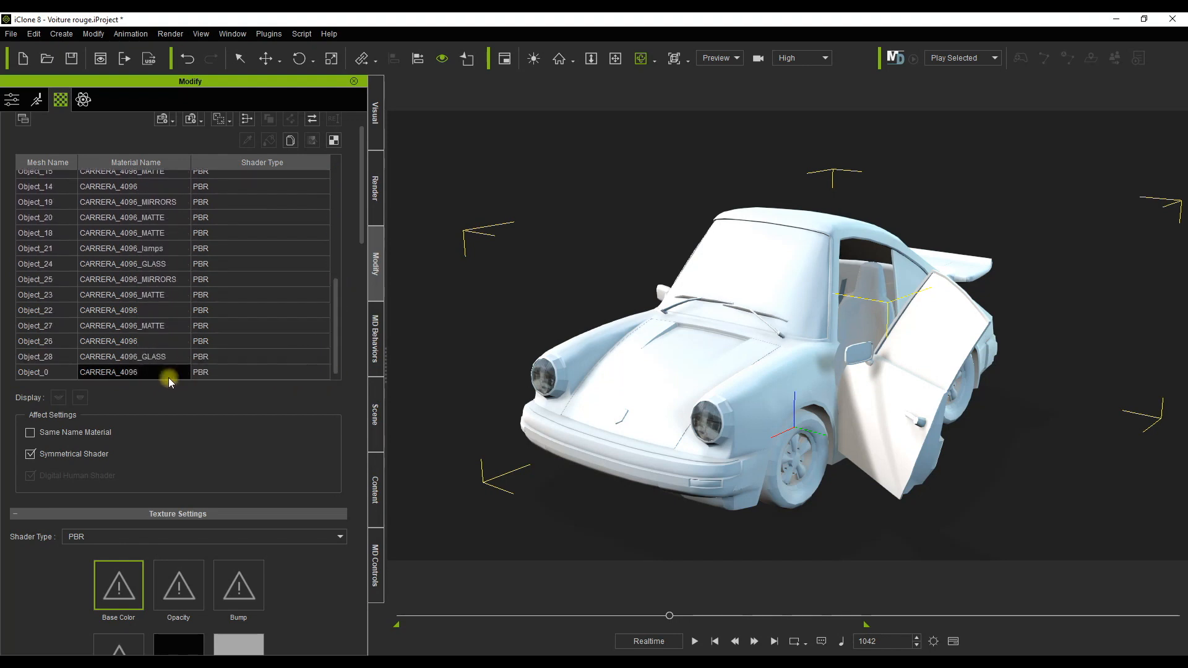
left_click(127, 371, "ctrl")
left_click(129, 356, "ctrl")
left_click(130, 341, "ctrl")
left_click(127, 325, "ctrl")
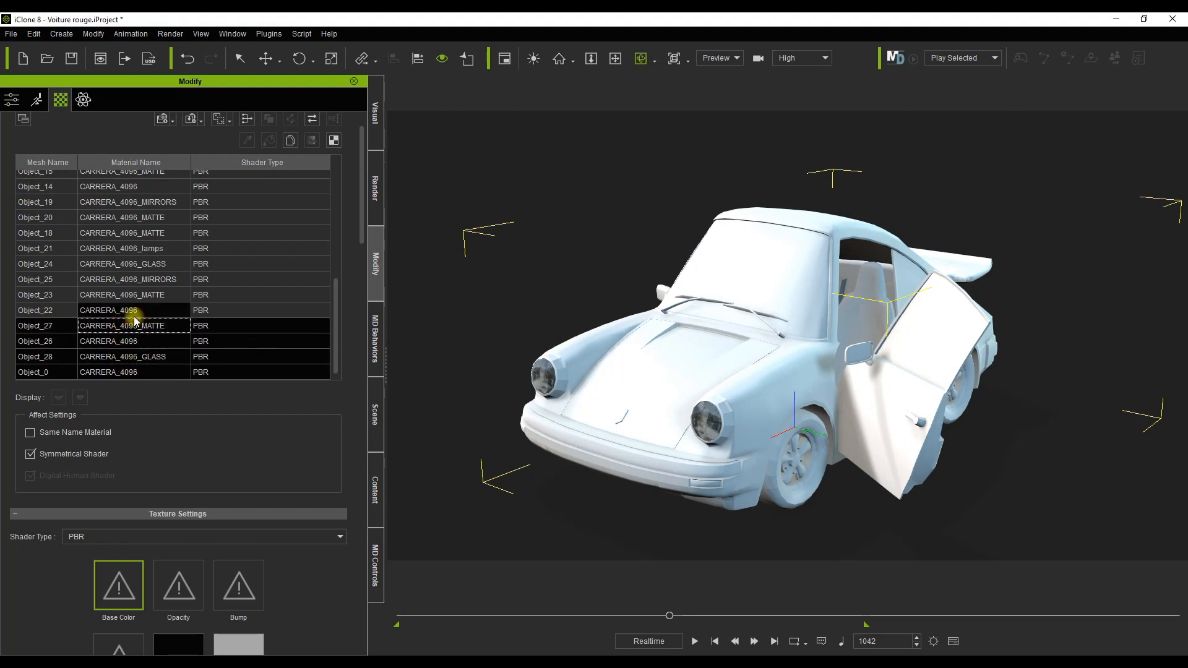
left_click(124, 310, "ctrl")
left_click(140, 295, "ctrl")
left_click(140, 279, "ctrl")
left_click(146, 265, "ctrl")
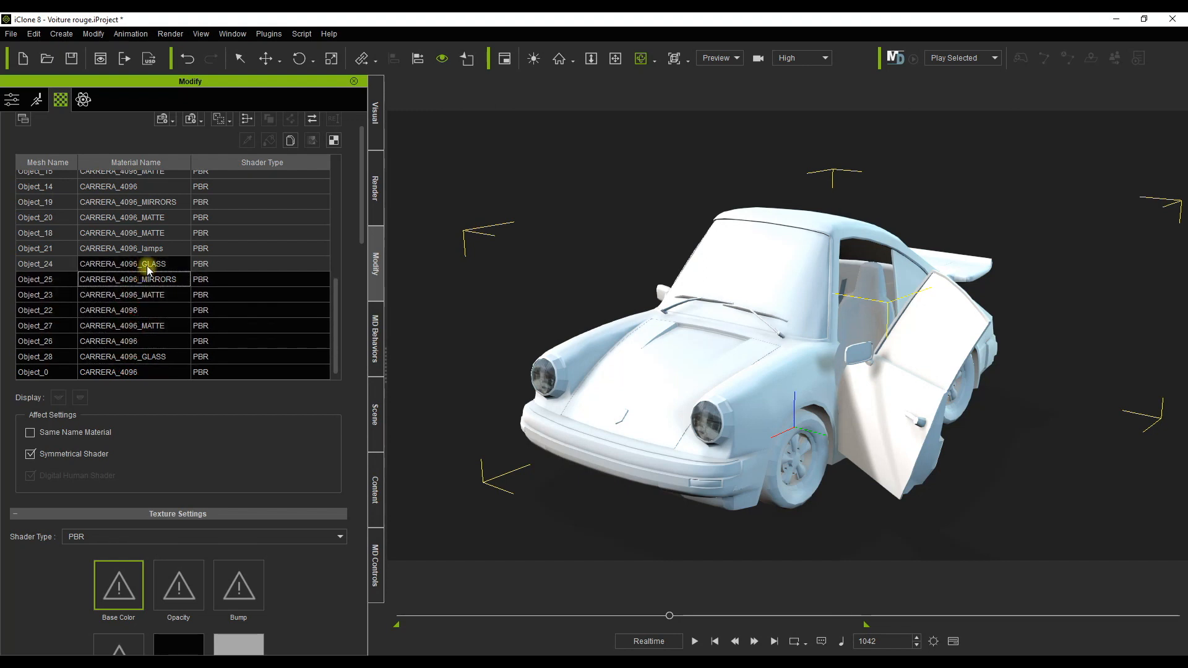
left_click(147, 248, "ctrl")
left_click(147, 233, "ctrl")
left_click(148, 217, "ctrl")
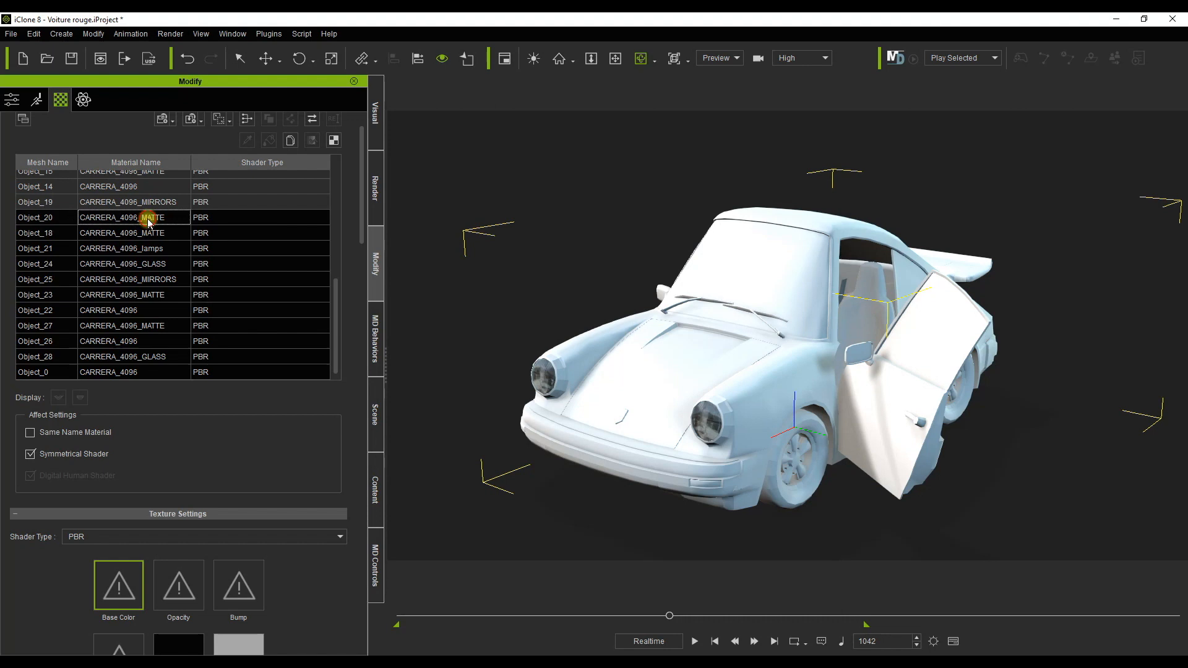
left_click(147, 203, "ctrl")
left_click(146, 188, "ctrl")
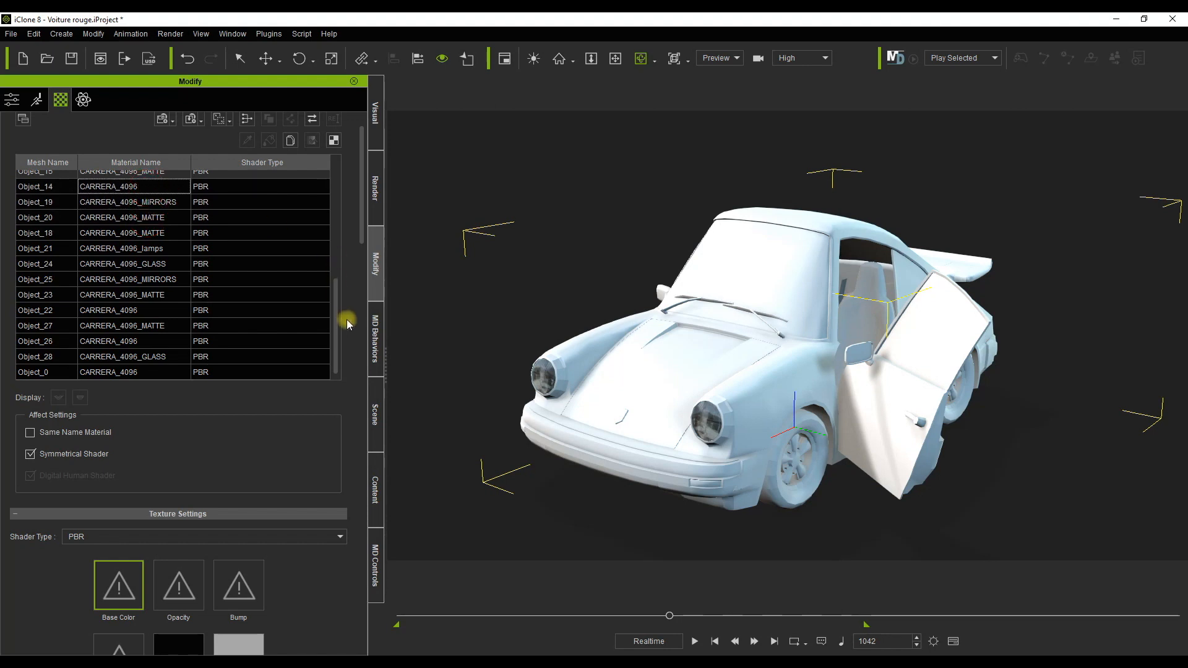
left_click_drag(336, 313, 329, 257)
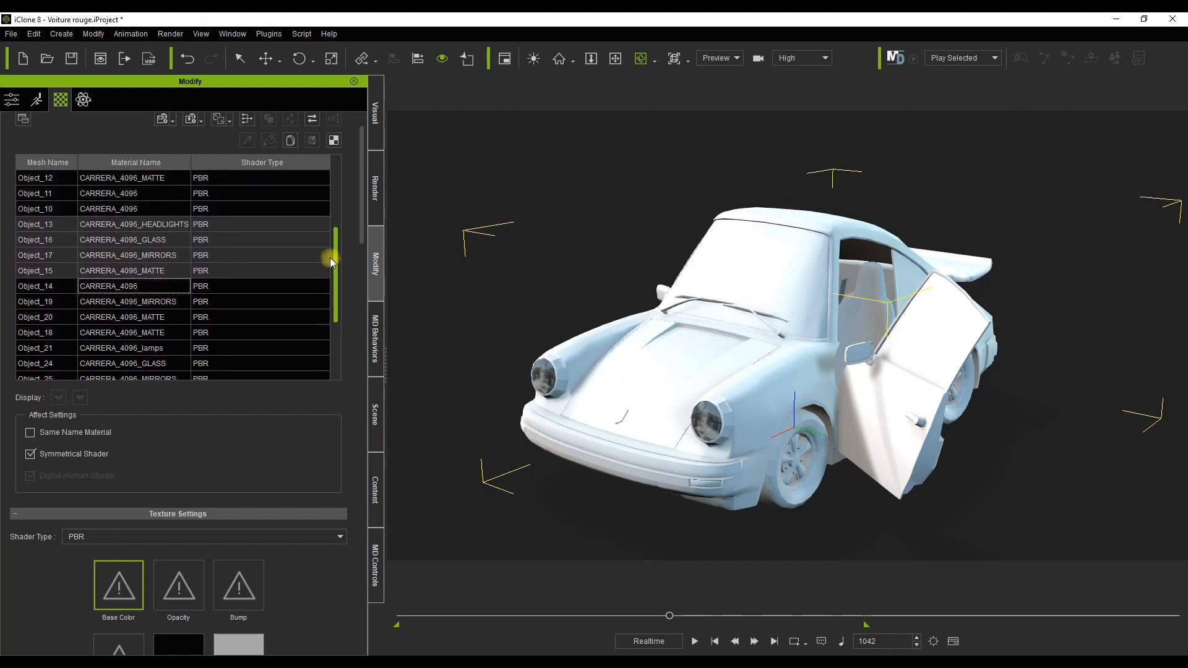
left_click(136, 274, "ctrl")
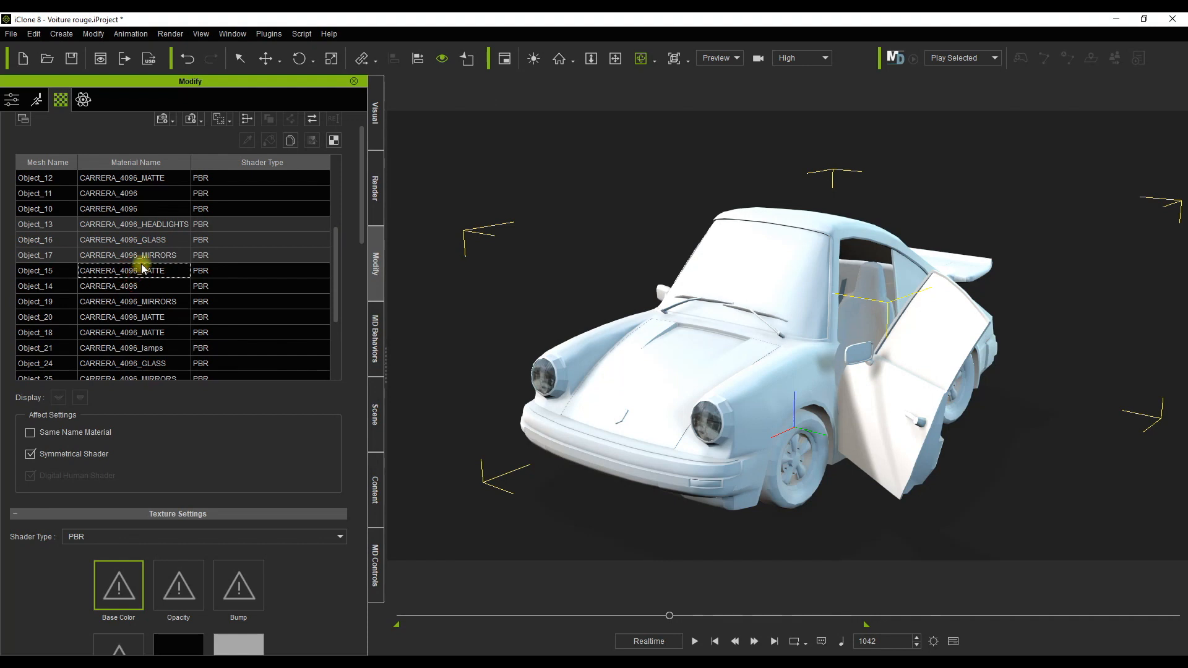
left_click(146, 257, "ctrl")
left_click(147, 247, "ctrl")
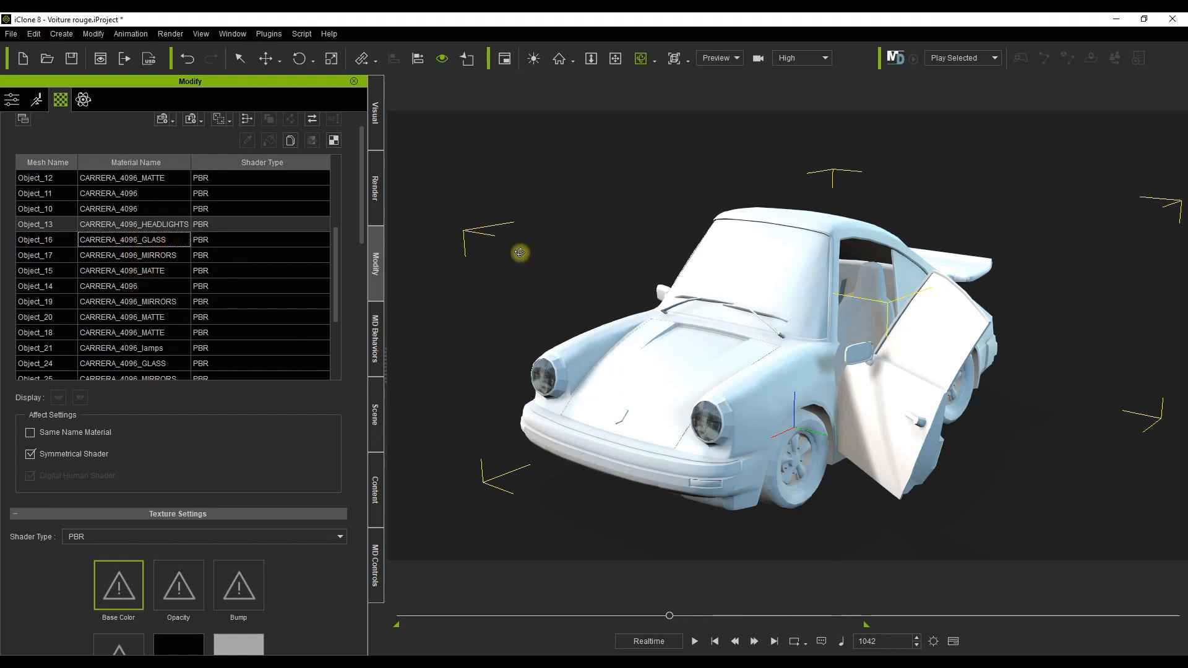
Step: Apply CARRERA_4096_diffuse.jpeg as the base color of all the selected materials and close the textures folder window
key("alt+Tab")
left_click_drag(705, 393, 114, 600)
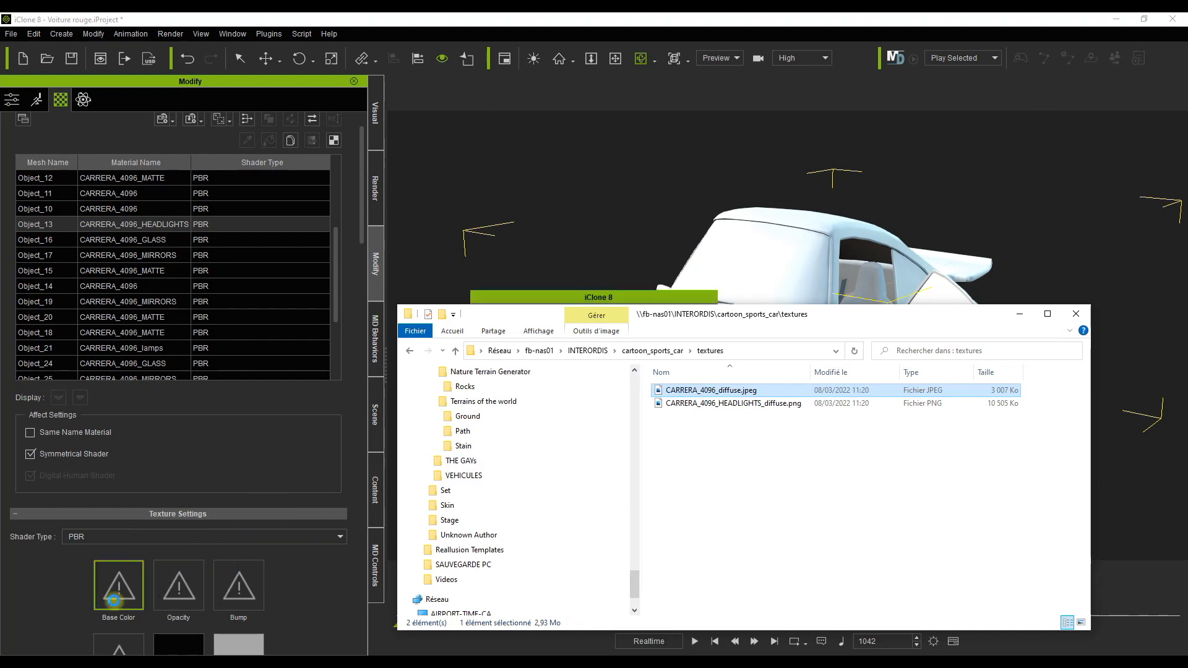
left_click(1075, 316)
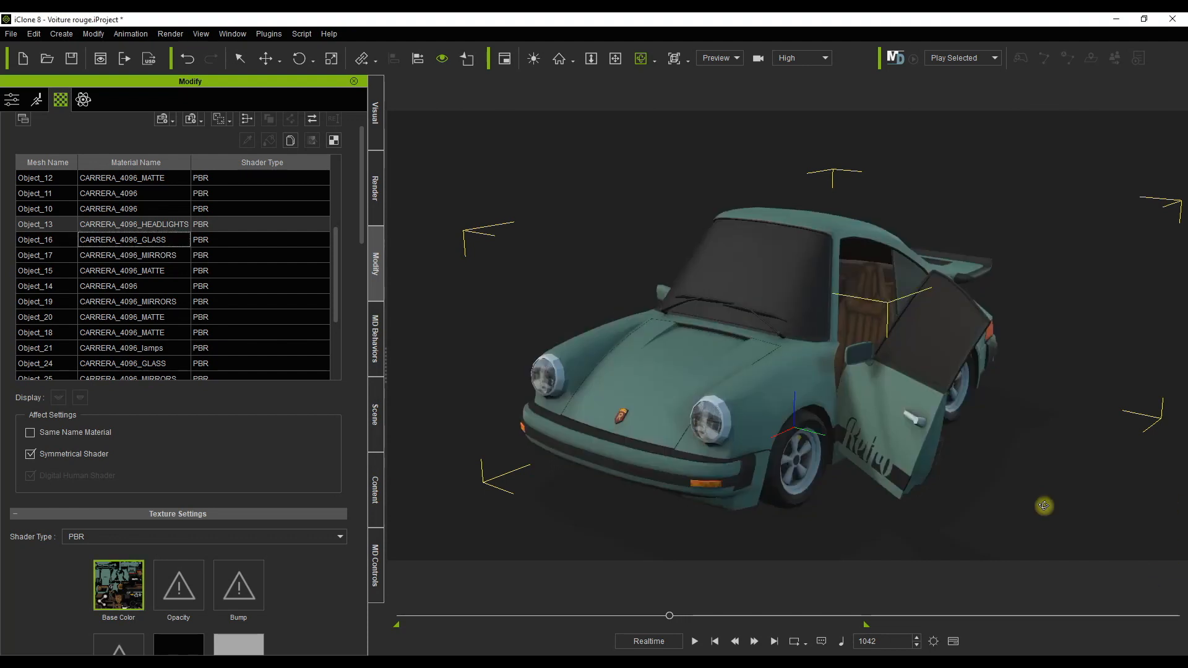
Step: In the scene list, rename the sub-object of the left door's inner panel as inétérieur portière gauche
right_click_drag(869, 392, 574, 439)
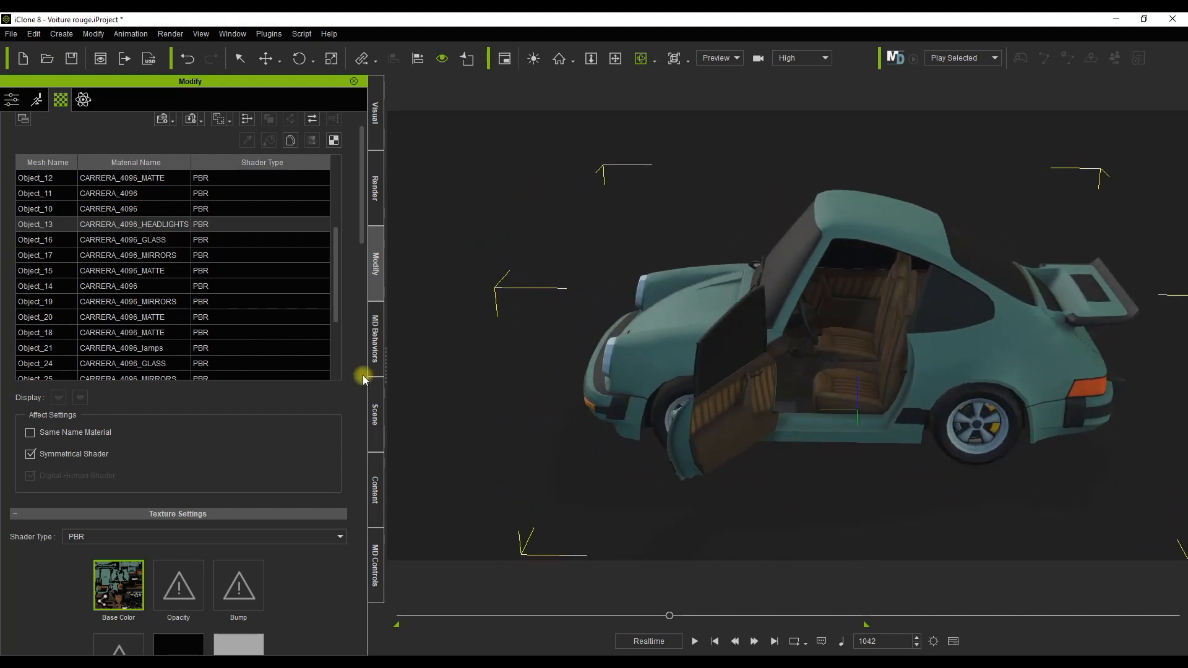
left_click(374, 423)
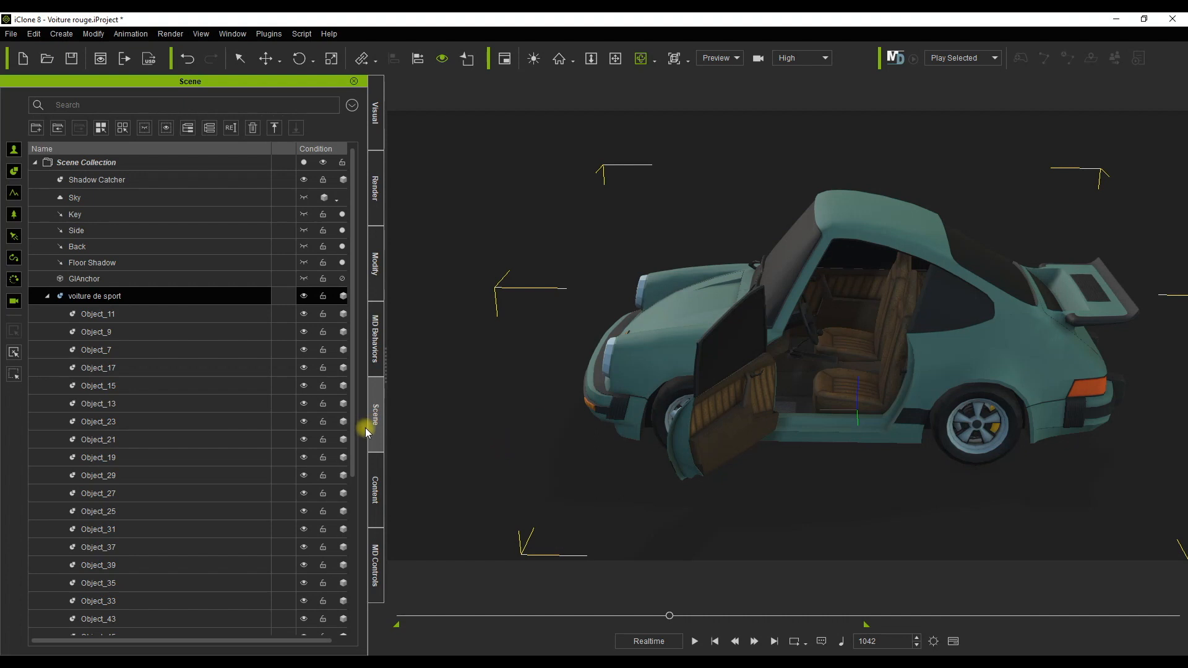
left_click(239, 59)
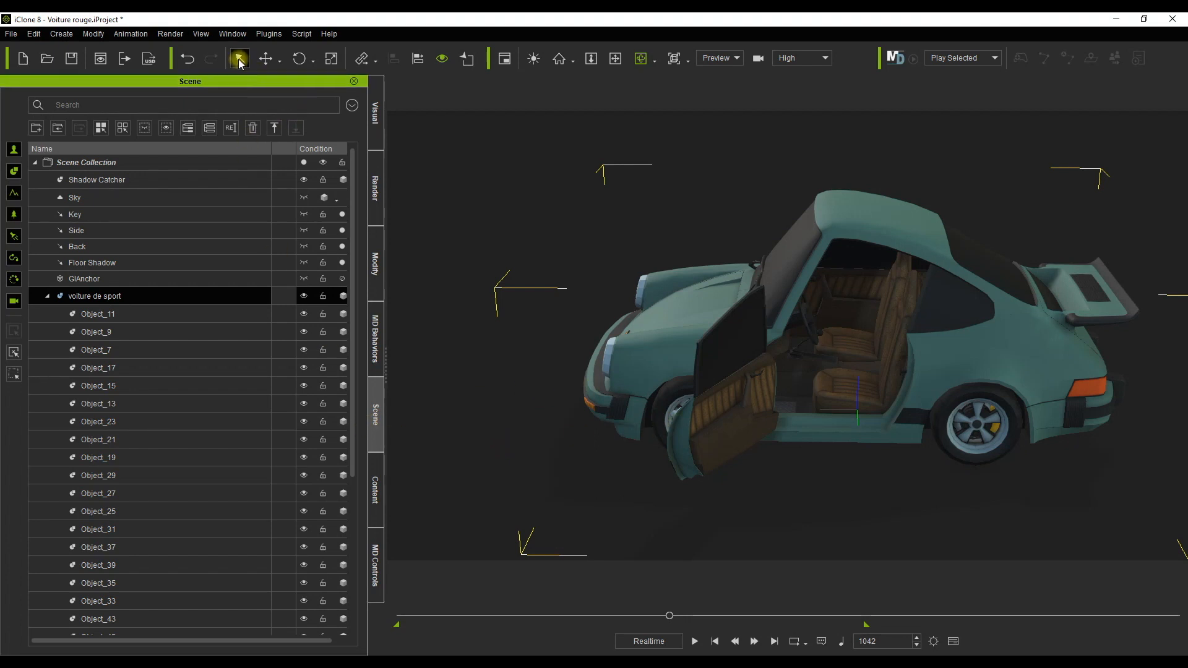
left_click(725, 409)
double_click(218, 583)
type("inét")
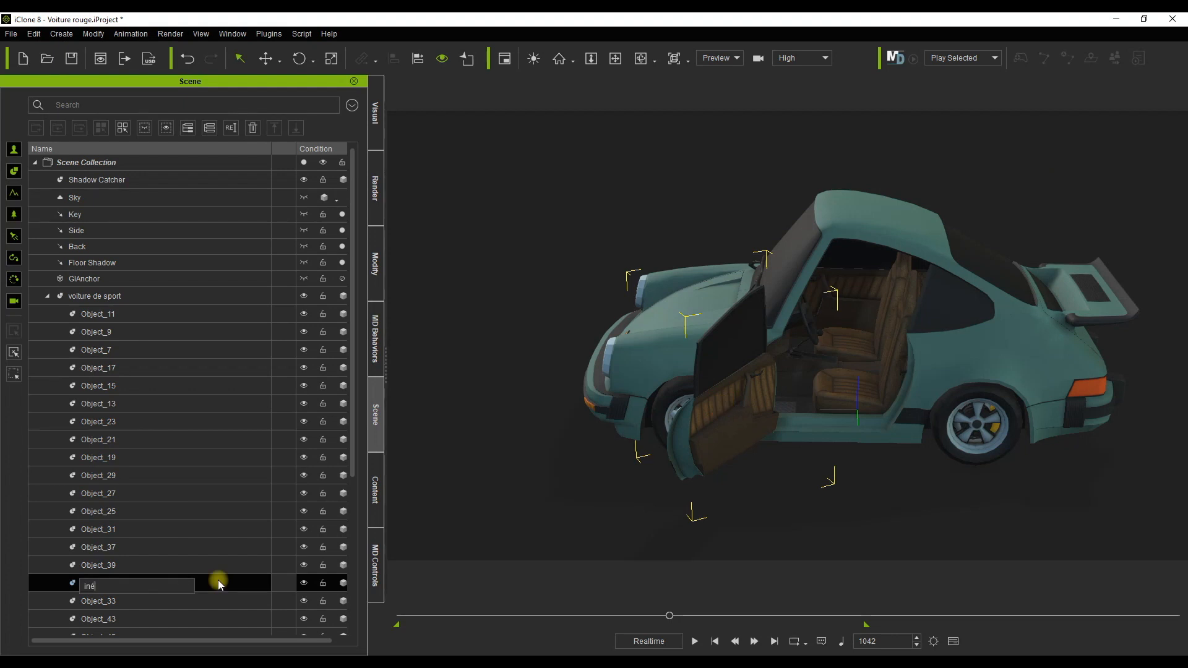
type("érieur portière gauche")
Step: Rename the sub-object of the open left door's window as Vitre intérieur gauche
left_click(735, 338)
double_click(104, 548)
type("Vitre in")
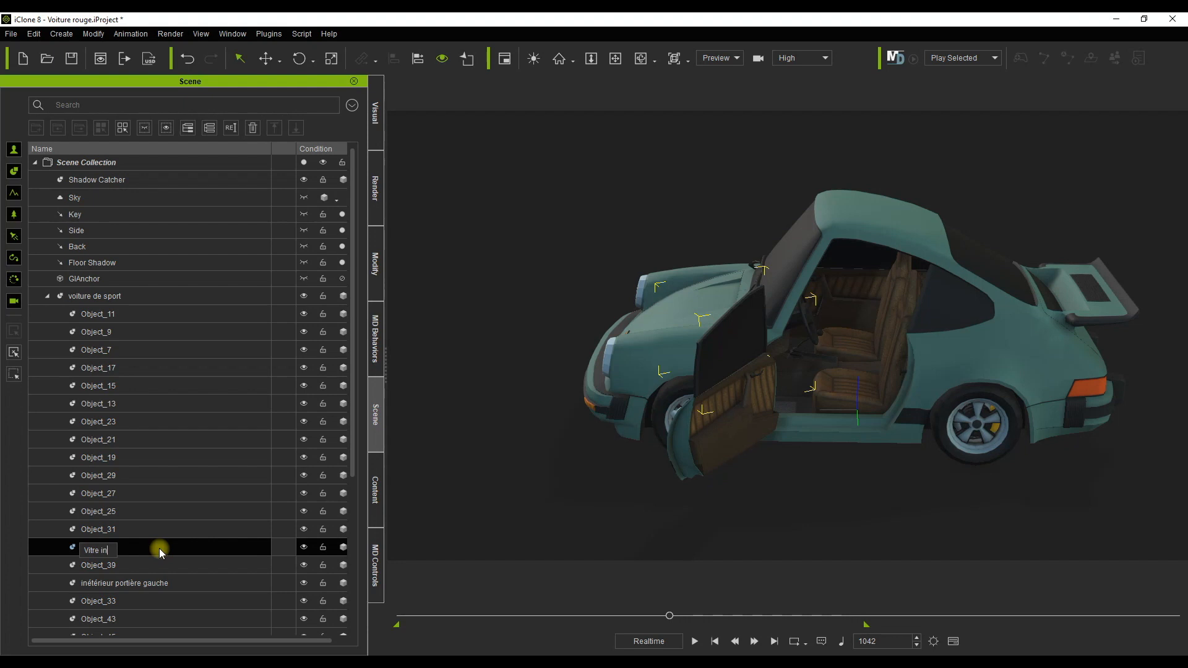
type("térieur gauche")
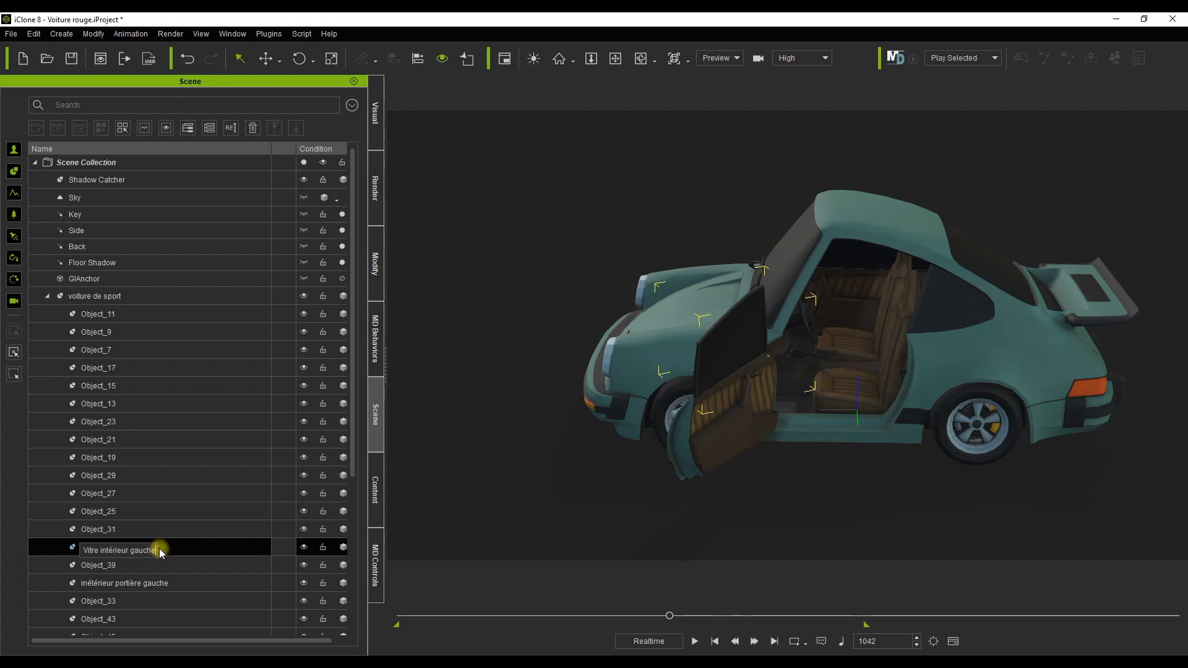
Step: Examine which part of the car Object_39 is by selecting it, viewing the car from the front and toggling its visibility
left_click(732, 442)
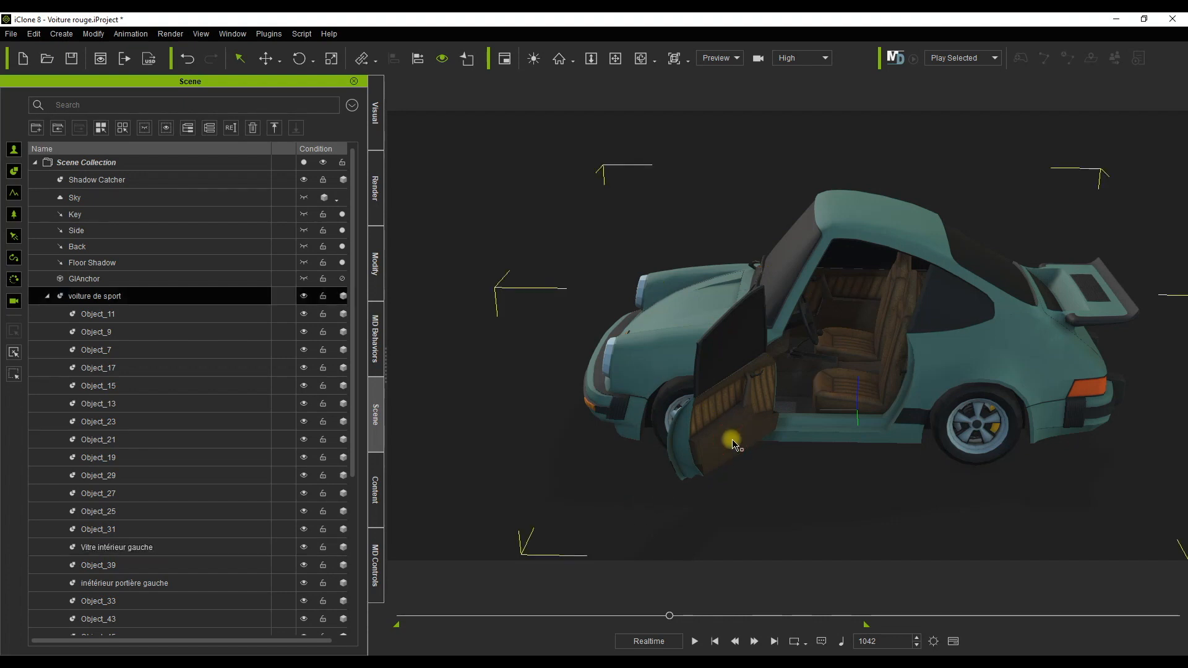
left_click(732, 441)
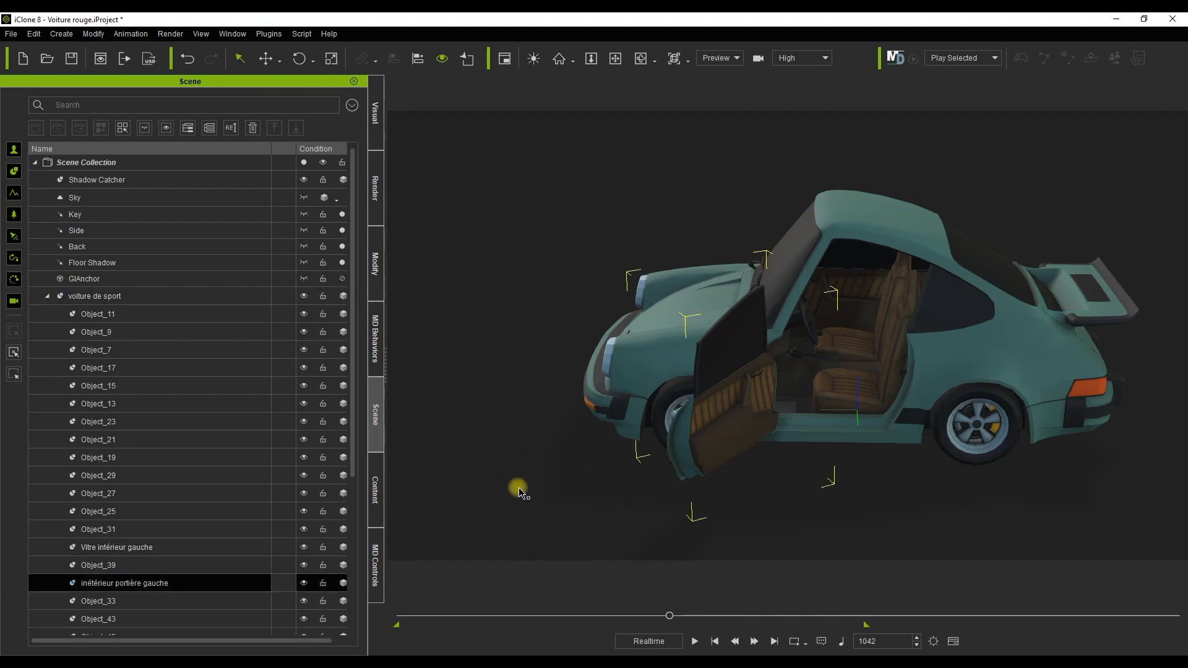
left_click(102, 564, "ctrl")
left_click(302, 566)
left_click(718, 133)
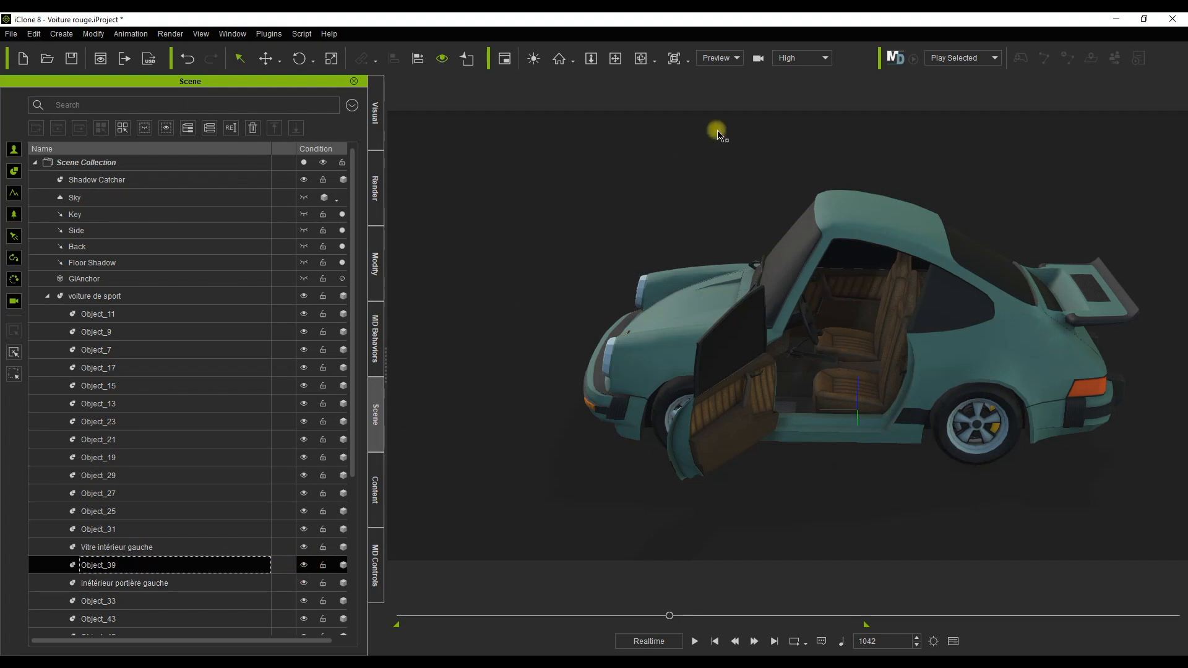
left_click(638, 61)
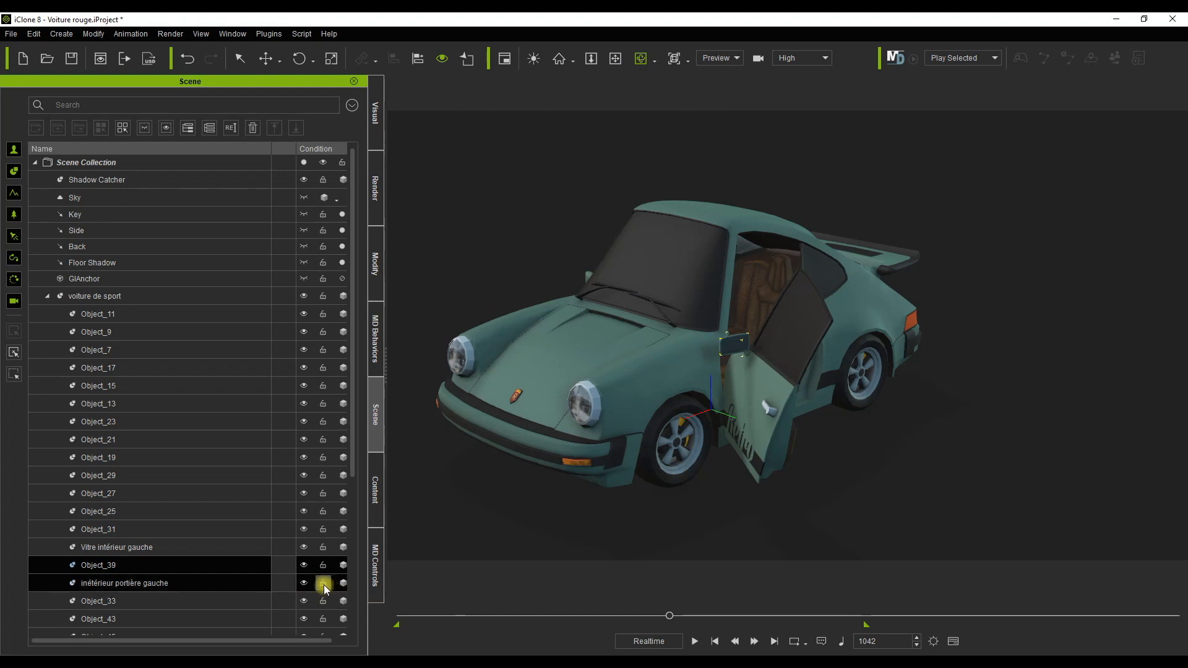
left_click(303, 566)
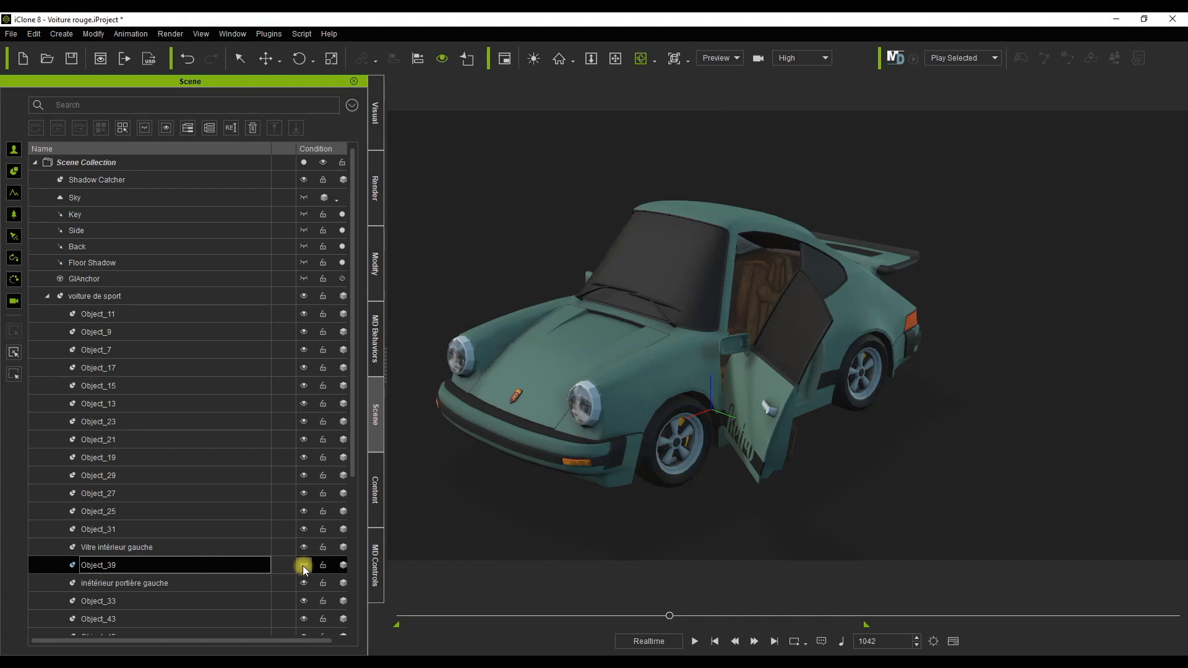
left_click(302, 566)
Step: Rename Object_39 as Miroir rétro gauche
double_click(143, 568)
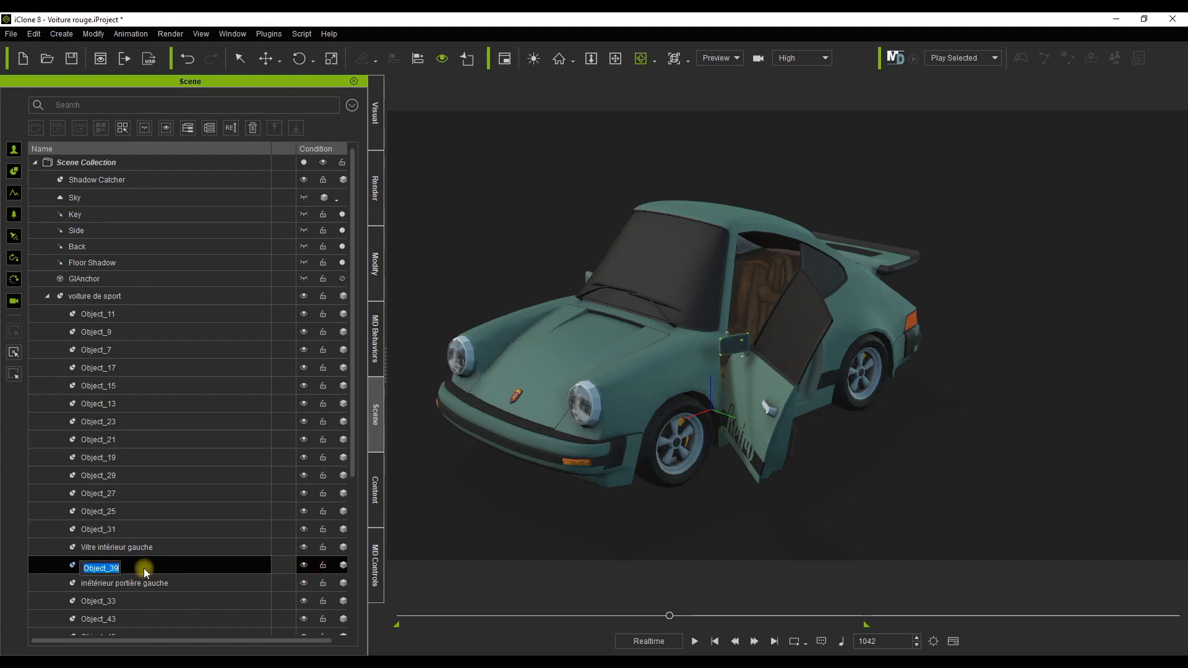
type("Miroir rétro gauche")
left_click(210, 424)
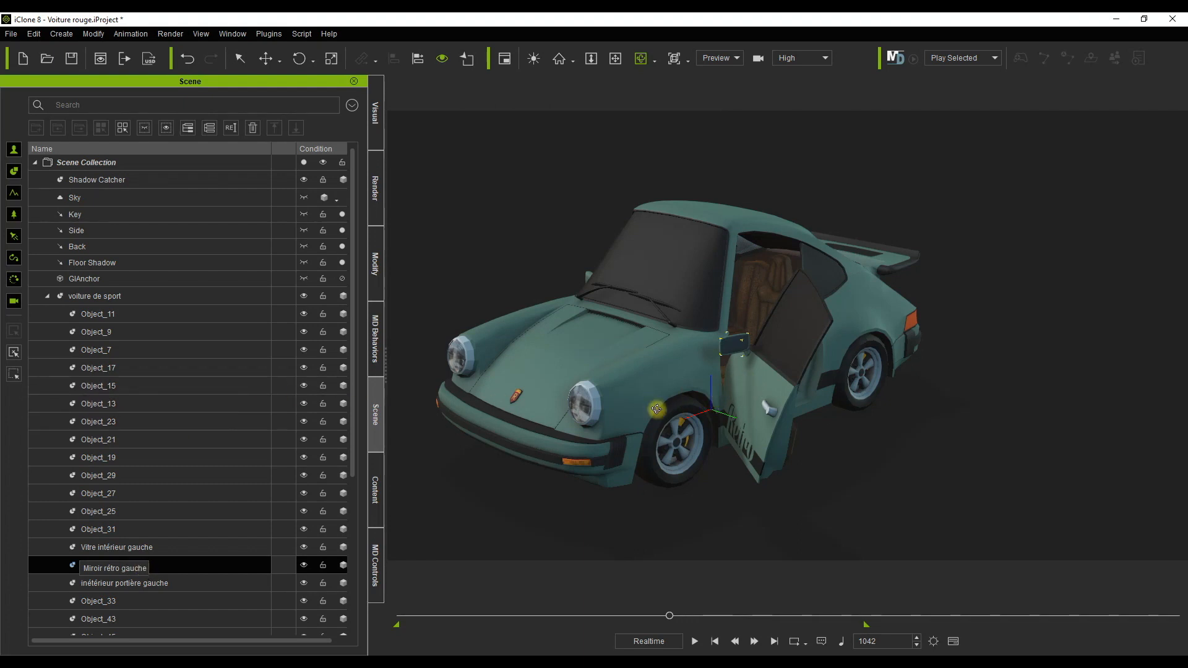
Step: Identify Object_33 by toggling its visibility and rename it as Poignée portière gauche
left_click(255, 527)
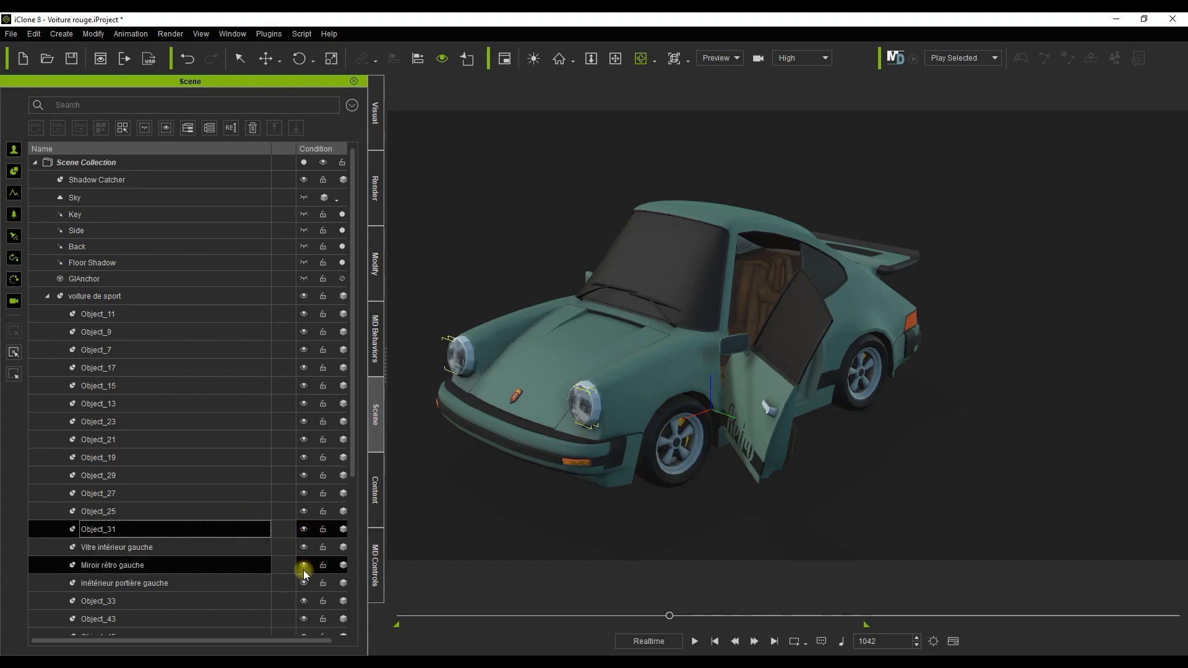
left_click(302, 601)
left_click(302, 600)
double_click(150, 600)
type("Poignée")
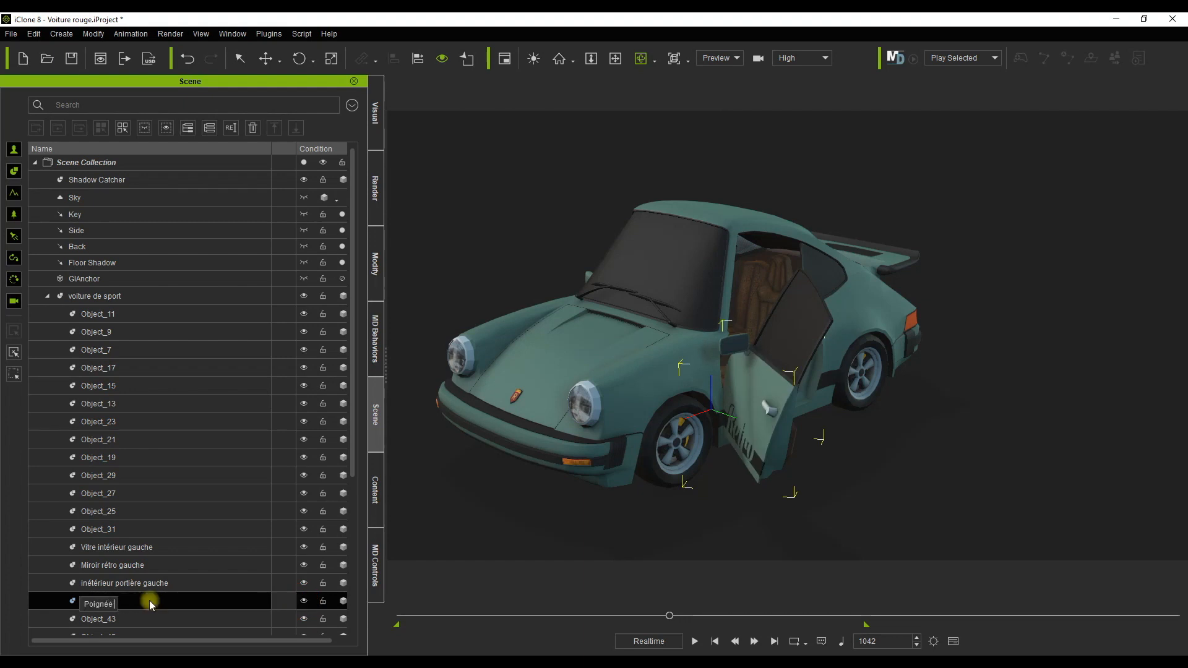
type(" portière")
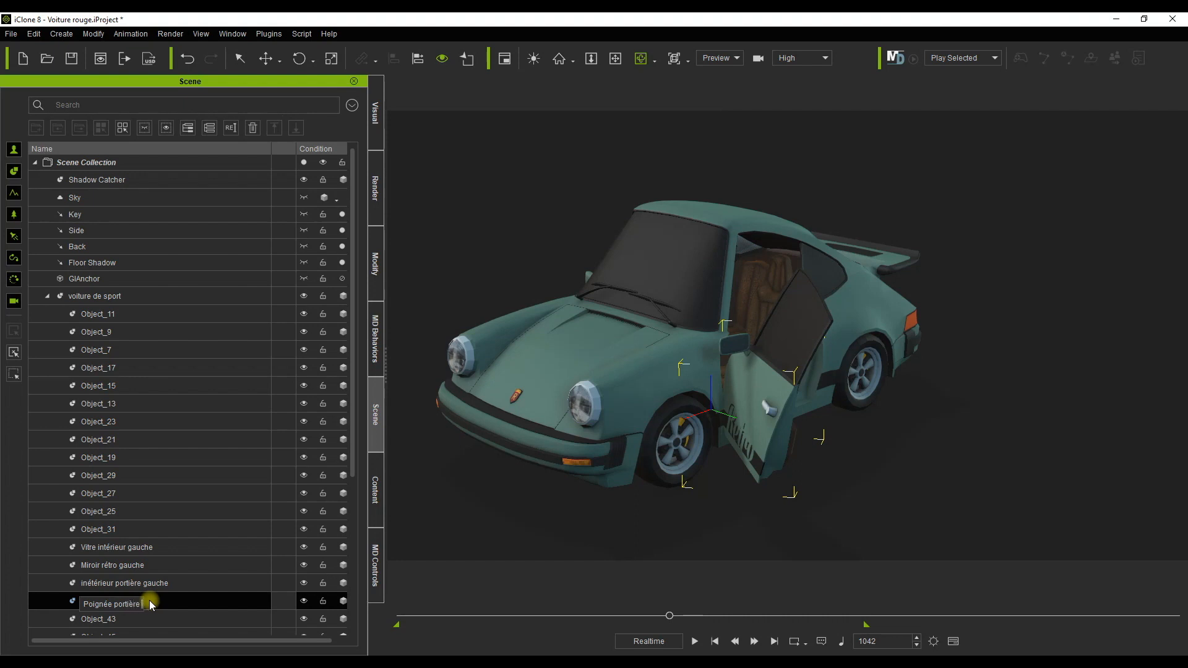
type(" gauche")
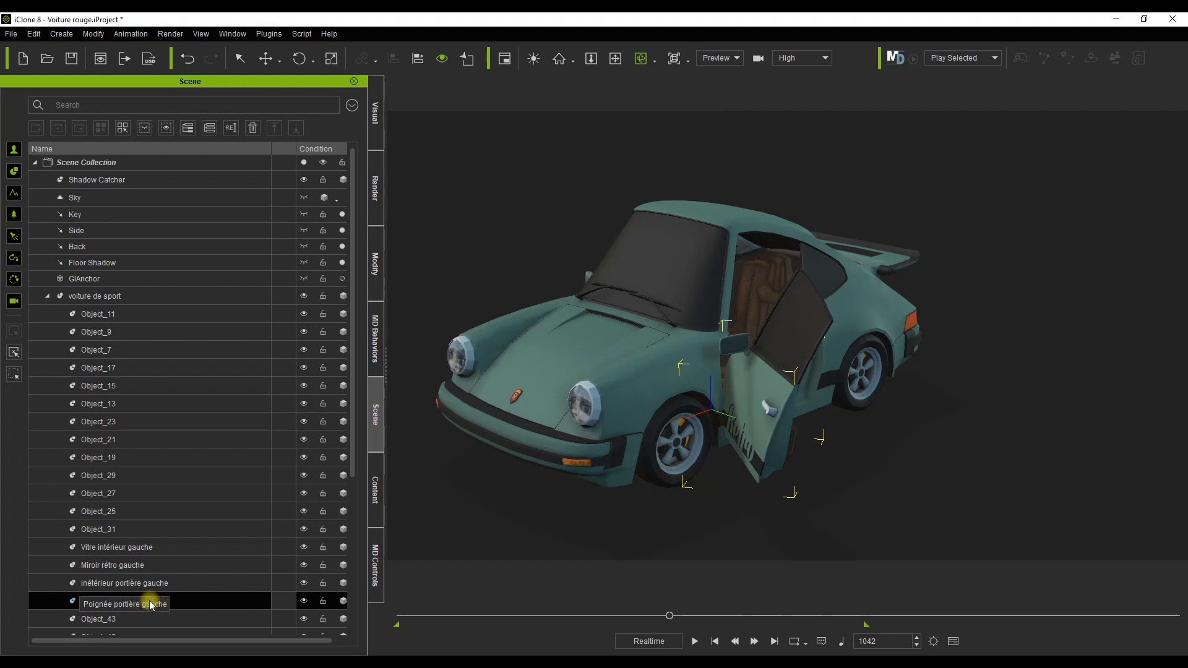
Step: Examine which part of the left door inétérieur portière gauche covers by selecting it and toggling its visibility
scroll(316, 522, "down", 1)
left_click(299, 511)
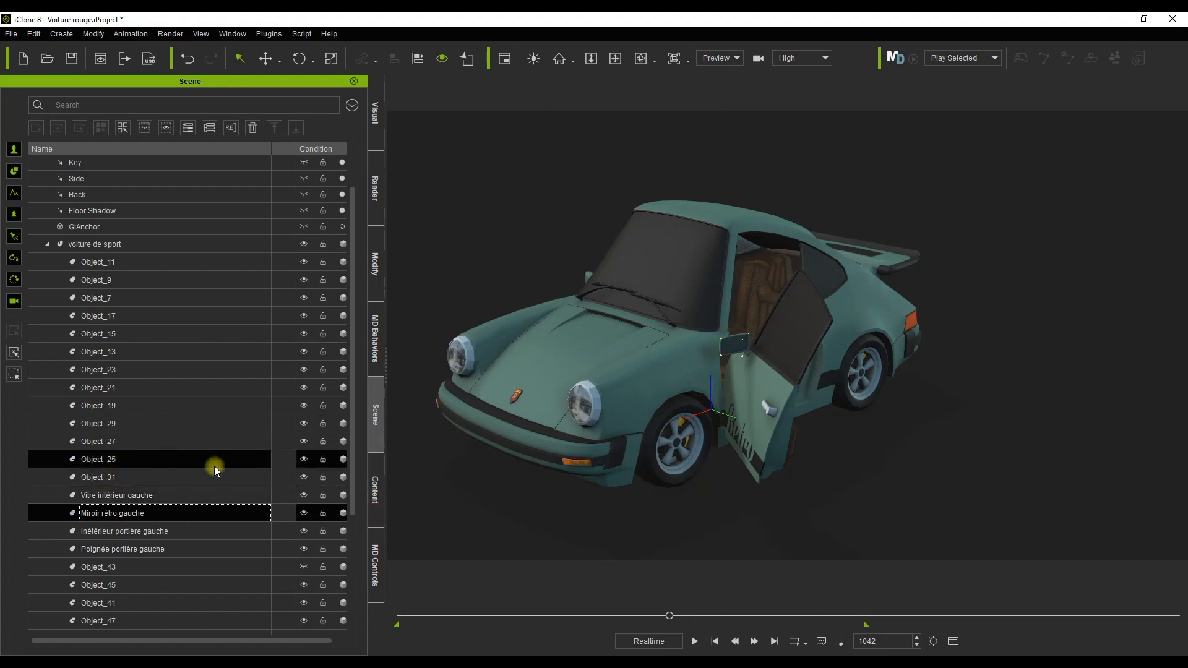
left_click(767, 446)
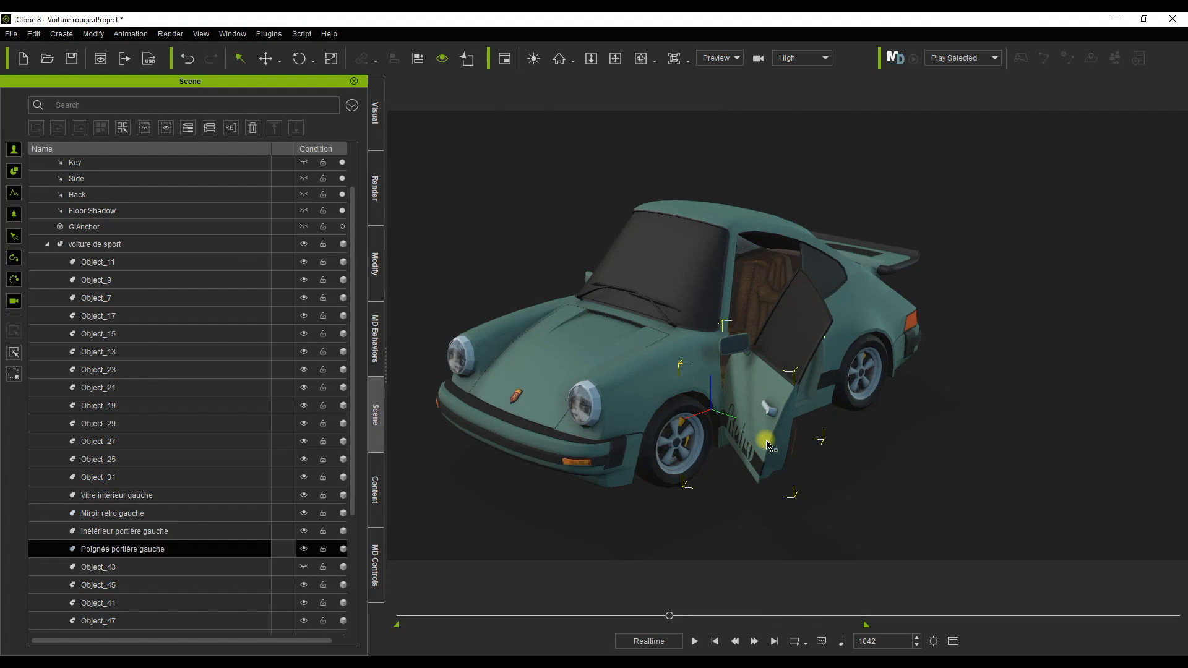
double_click(210, 535)
left_click(304, 531)
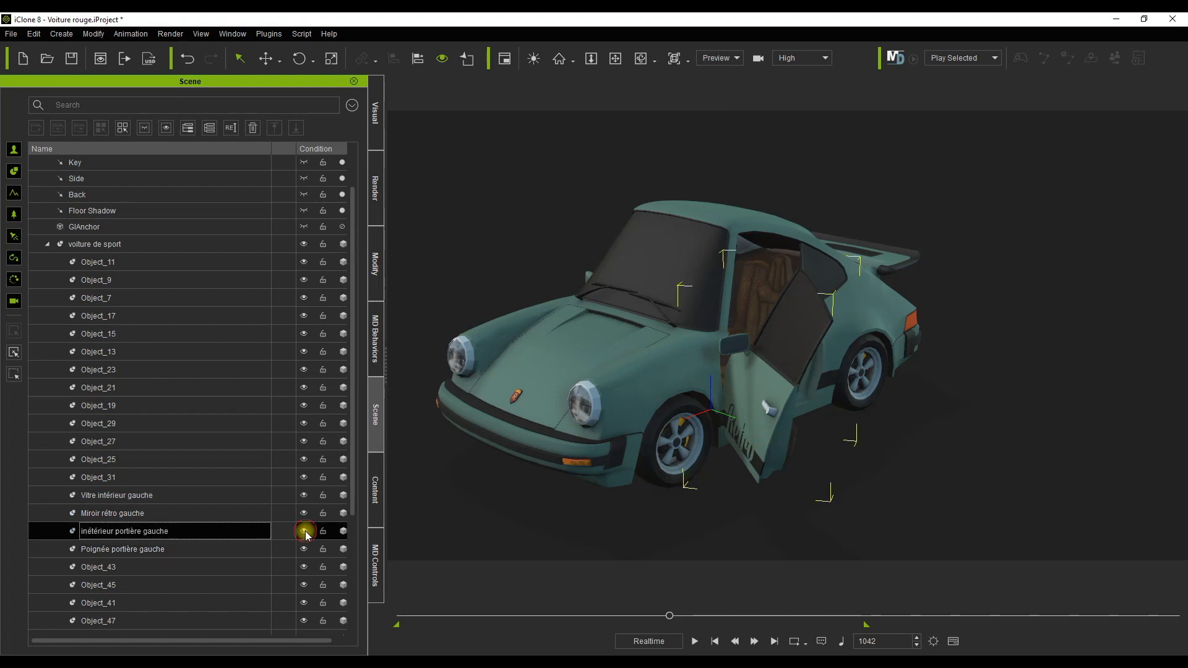
left_click(304, 531)
left_click(305, 531)
left_click(304, 531)
left_click(305, 531)
left_click(304, 531)
Step: Shorten the name of the sub-object inétérieur portière gauche to portière gauche
double_click(114, 530)
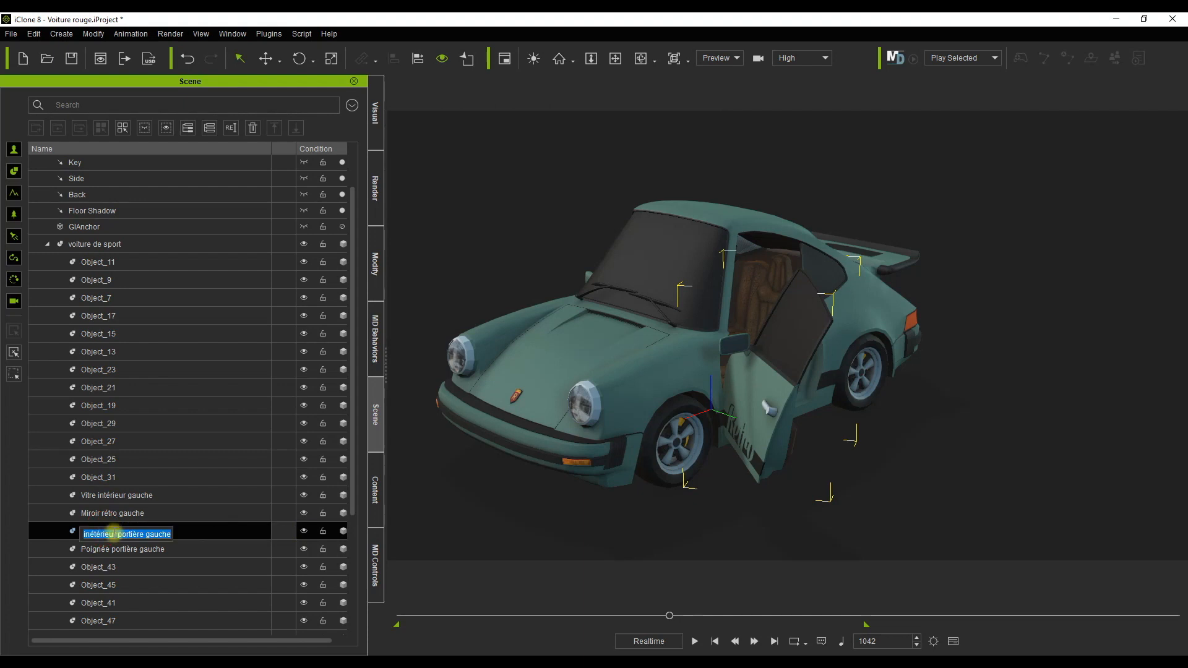
left_click(116, 534)
key("ctrl+BackSpace")
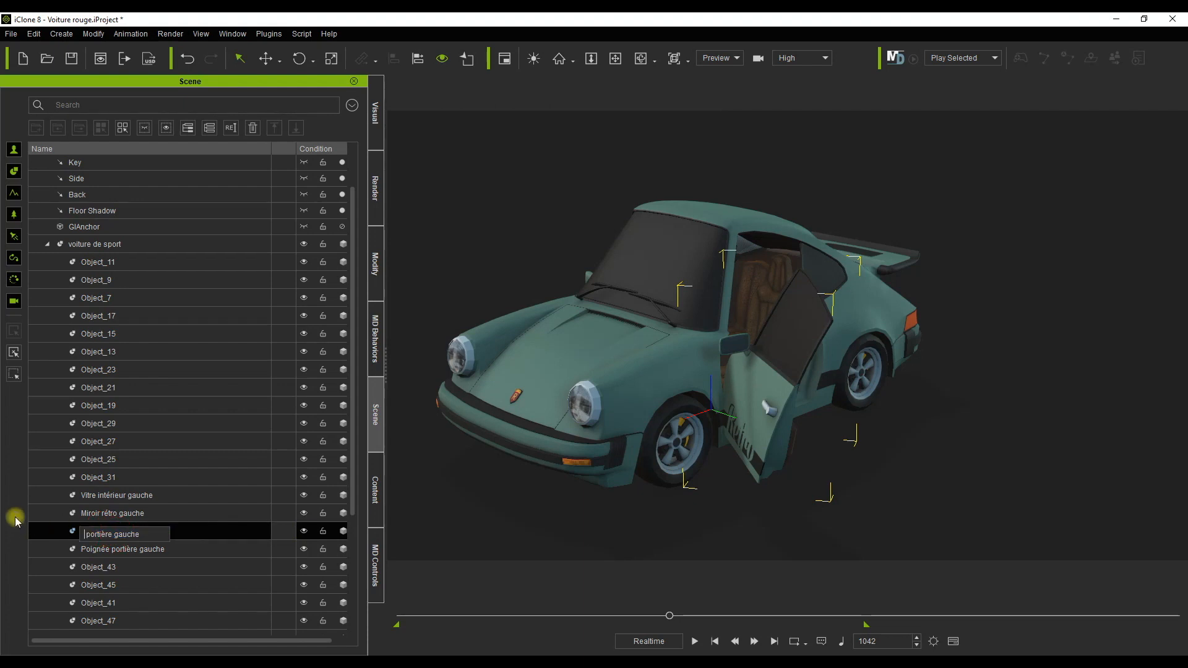
left_click(237, 530)
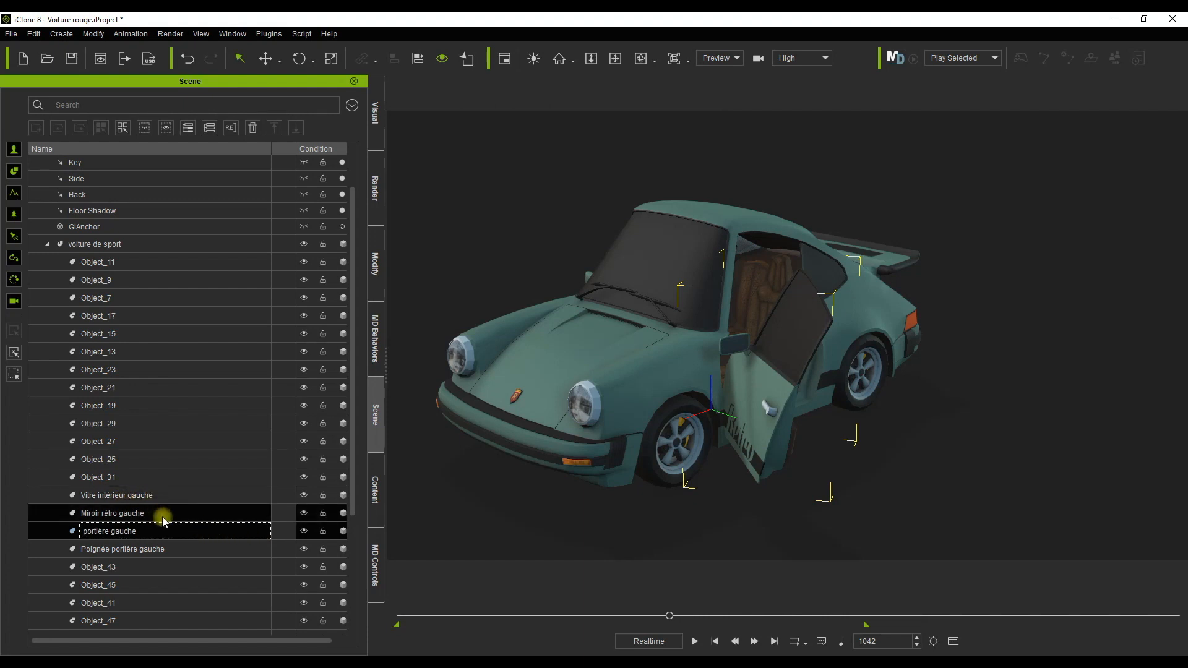
Step: Detach Poignée portière gauche from its current parent and attach it to portière gauche
left_click(141, 549, "ctrl")
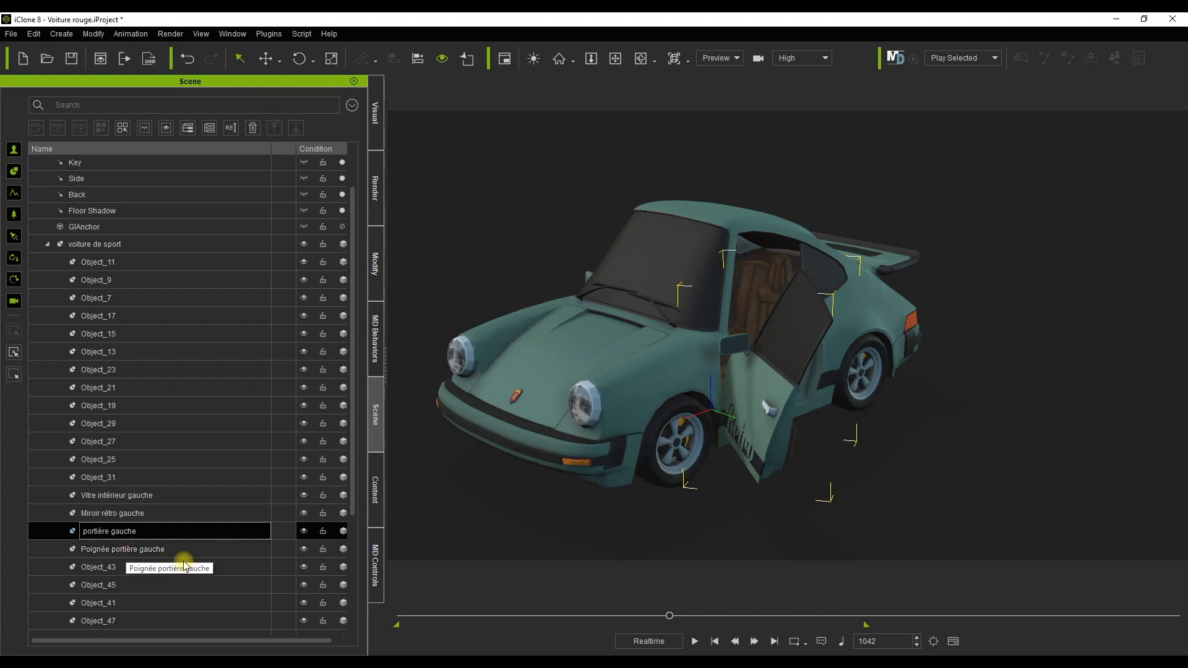
left_click(147, 531)
left_click(199, 549, "ctrl")
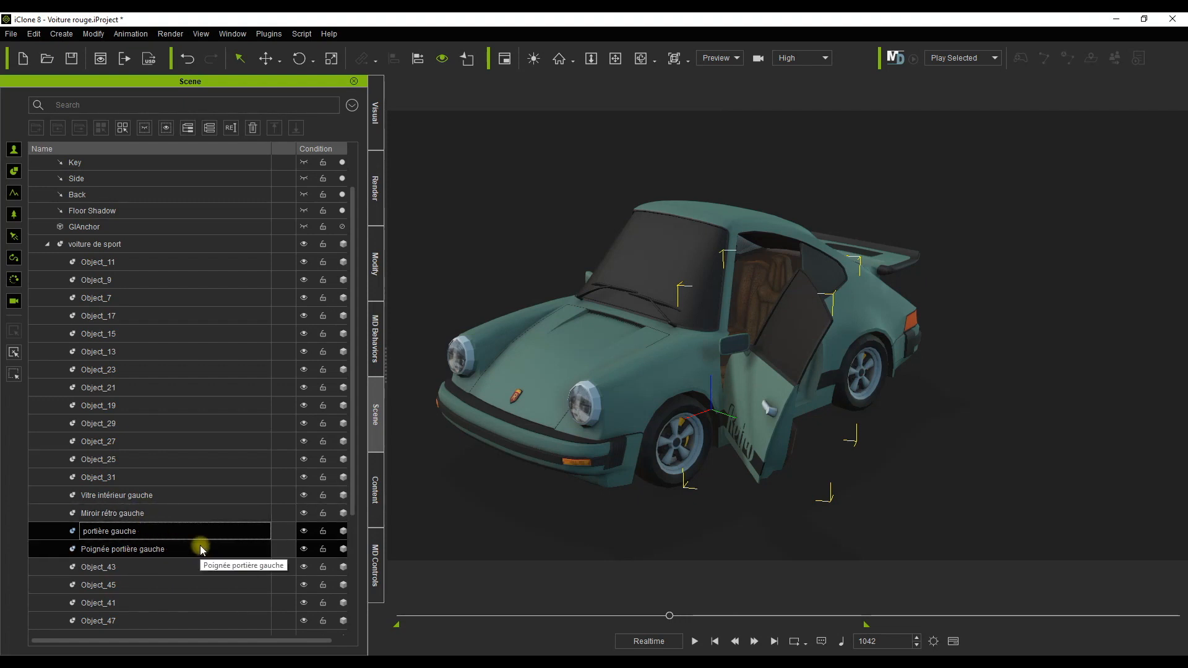
left_click(200, 549)
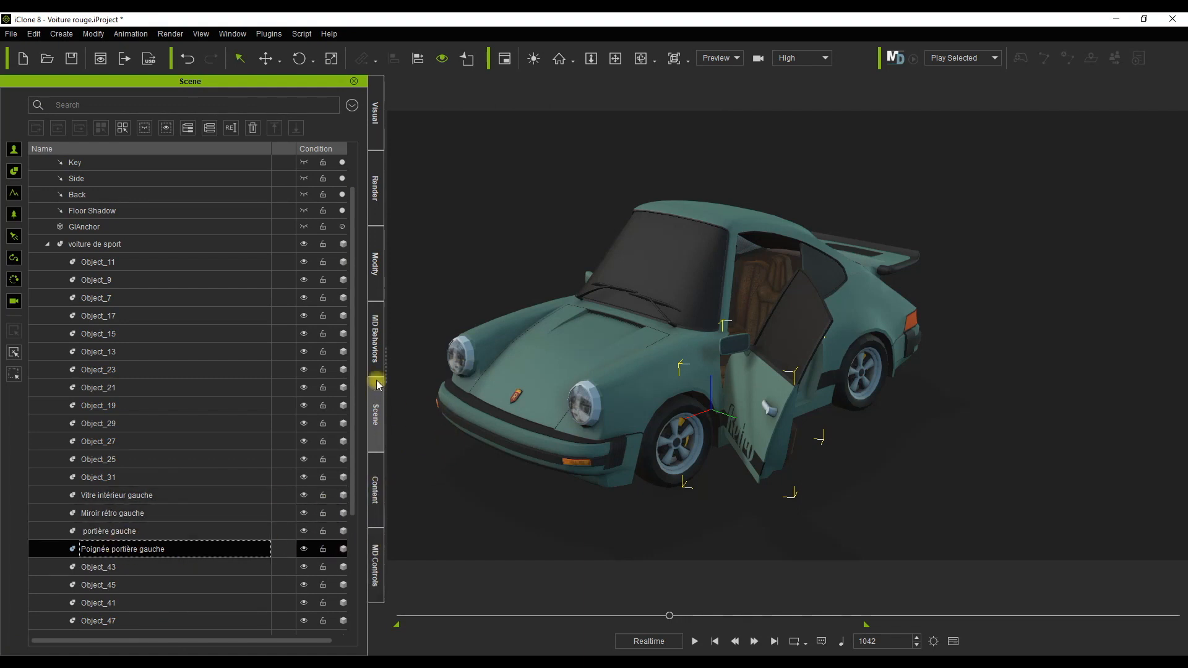
left_click(374, 276)
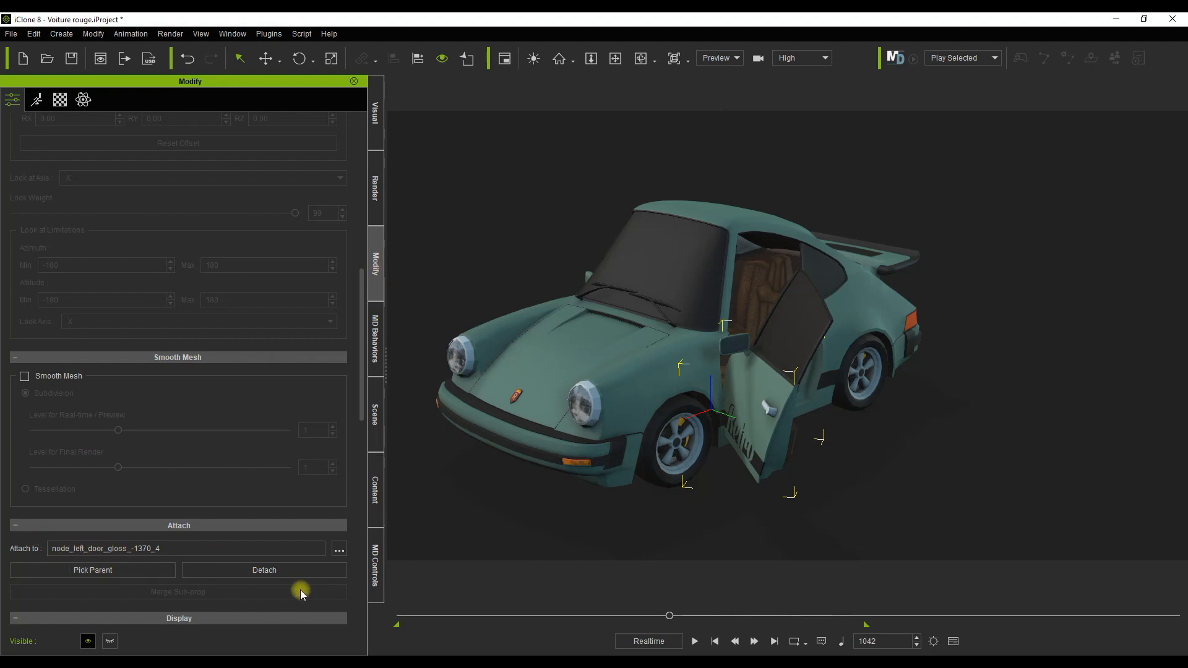
left_click(265, 570)
left_click(121, 593)
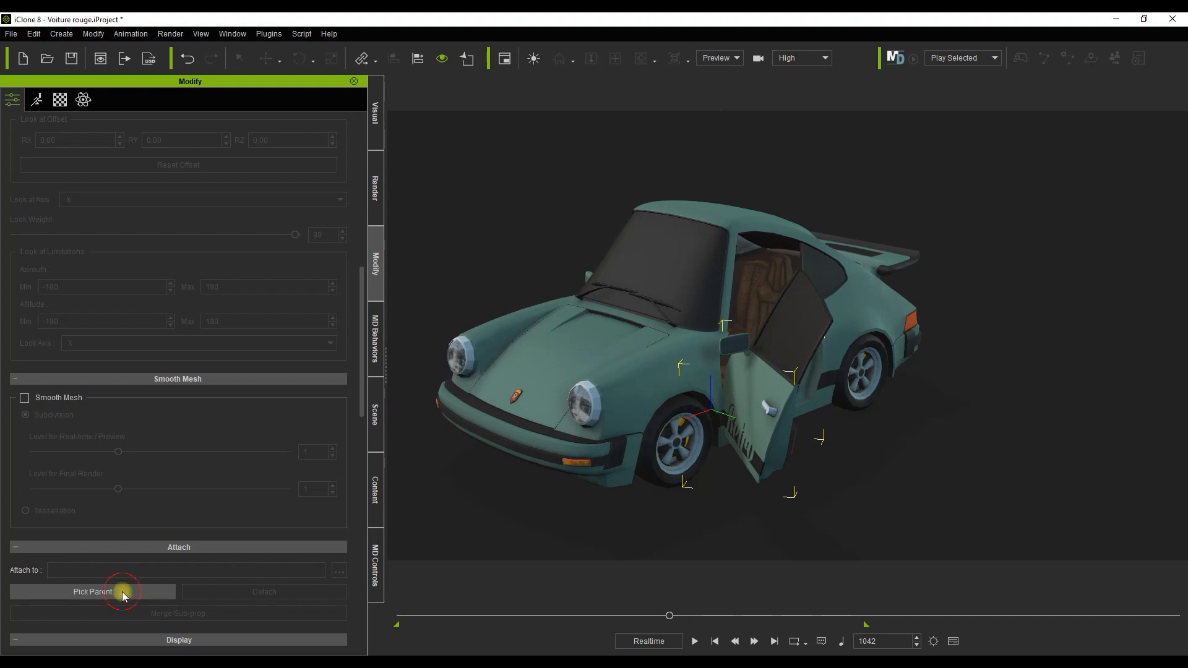
left_click(375, 415)
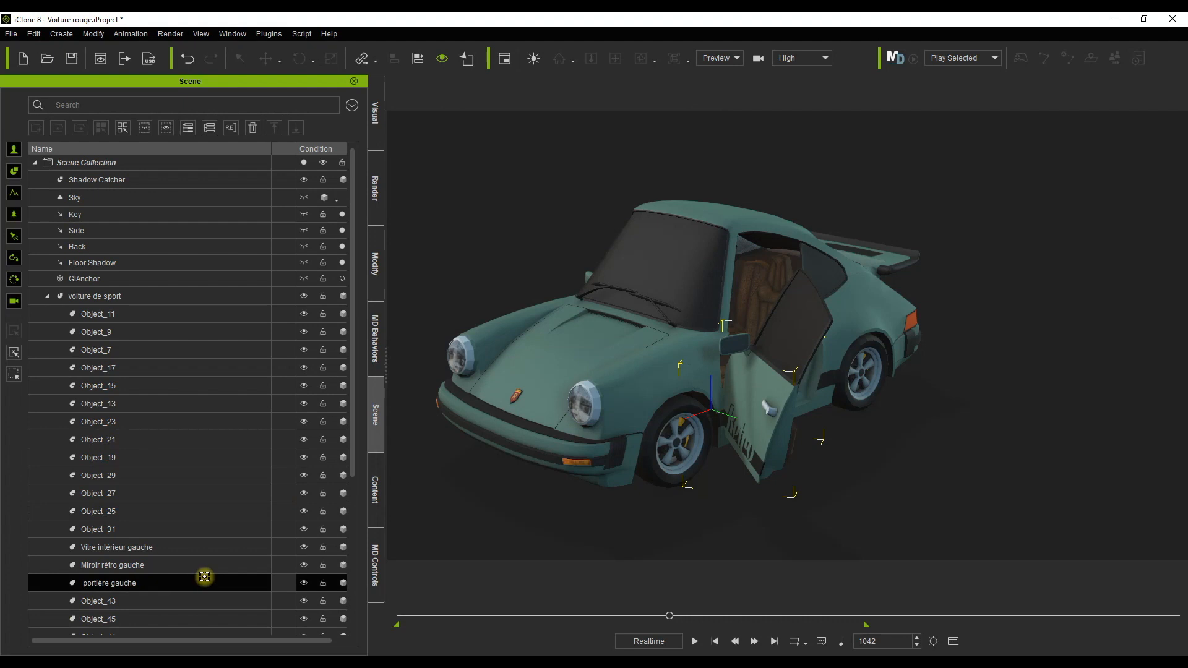
left_click(176, 588)
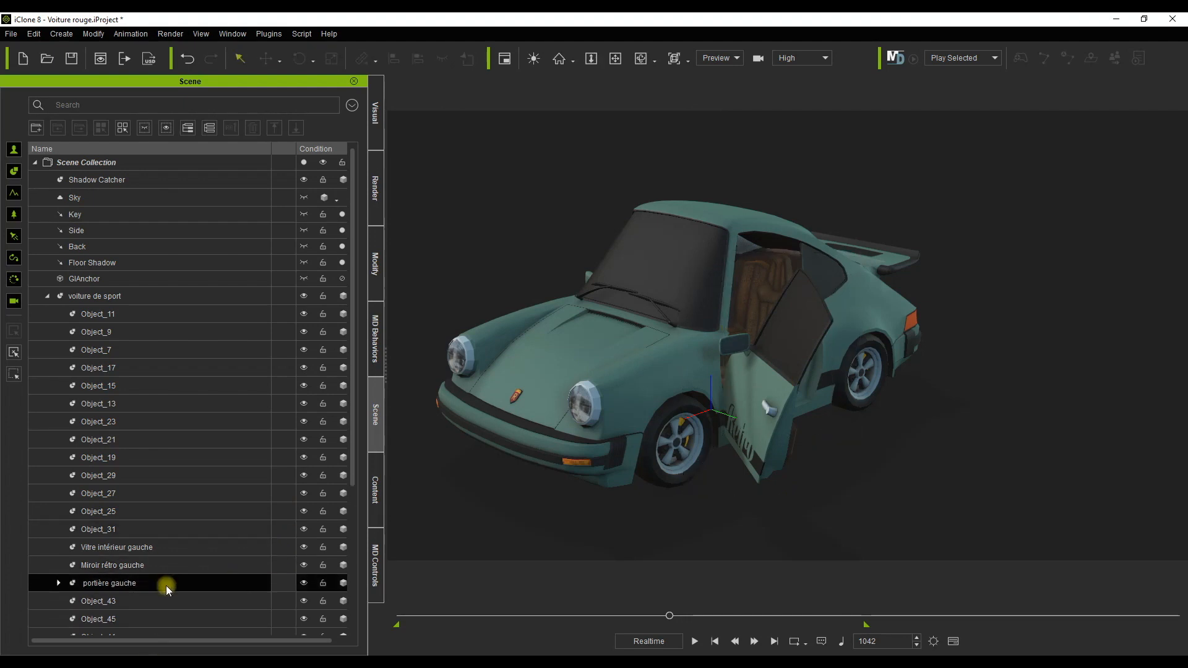
Step: Detach Miroir rétro gauche from its current parent and attach it to portière gauche
left_click(164, 565)
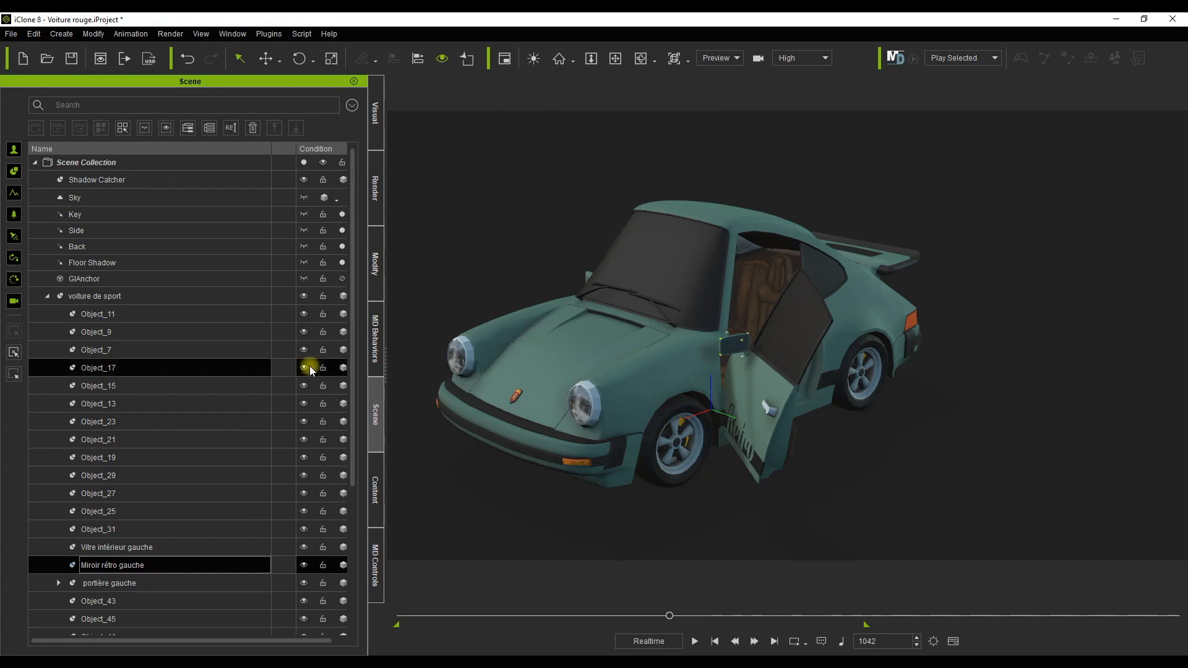
left_click(378, 272)
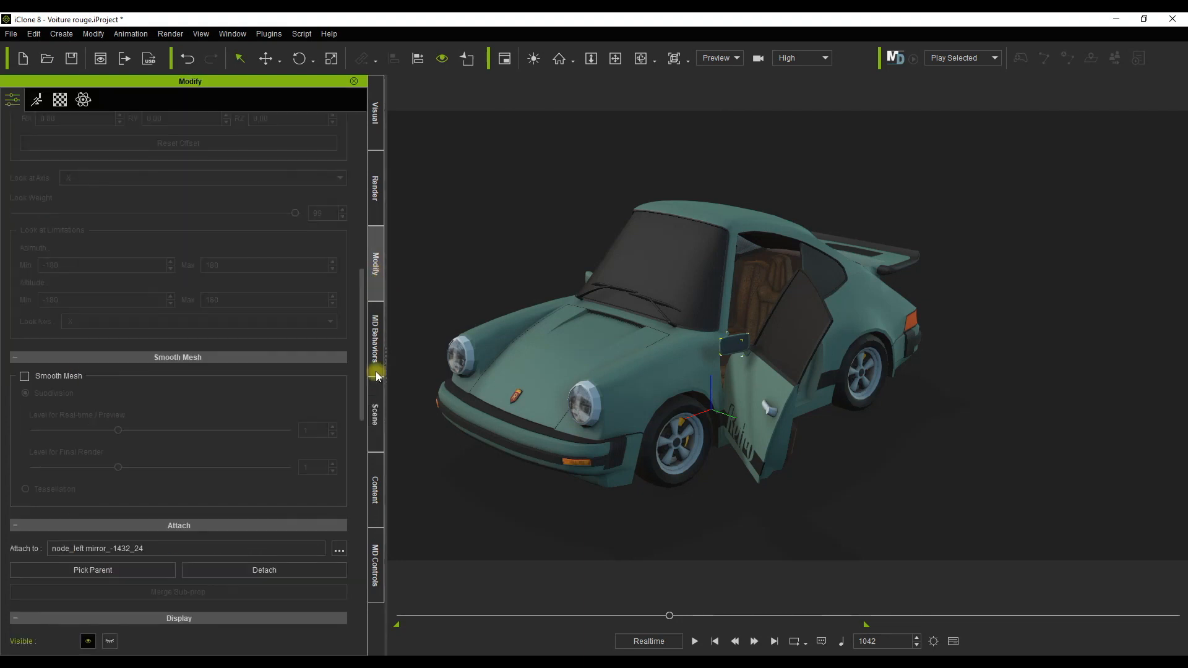
left_click(256, 570)
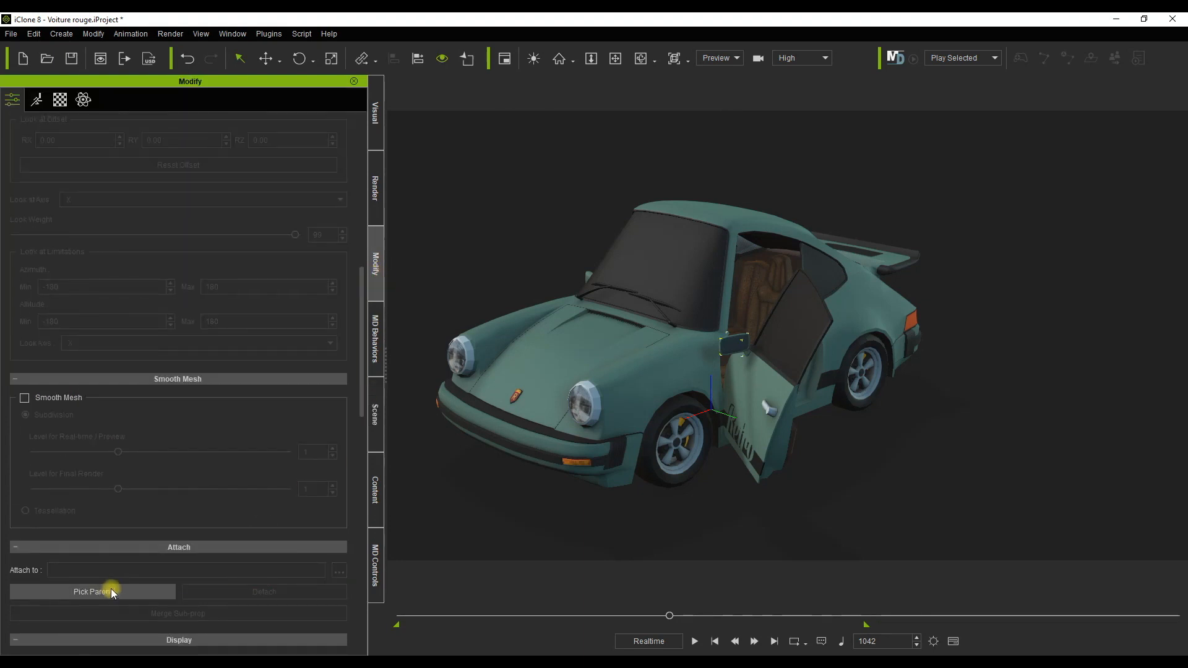
left_click(375, 417)
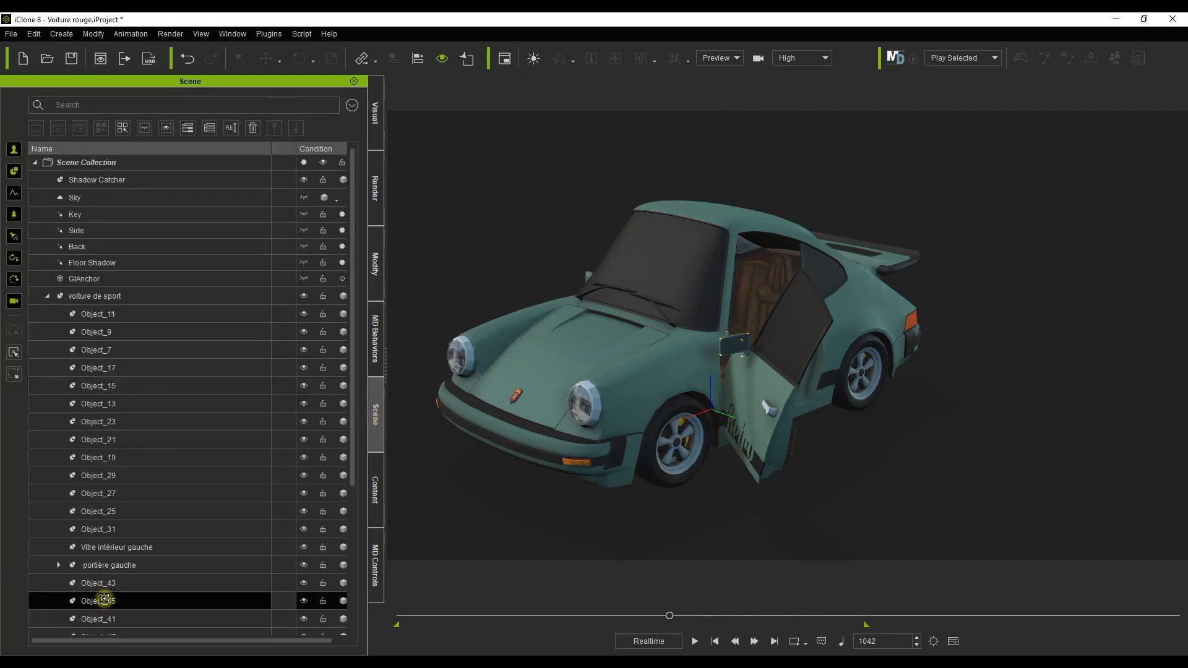
left_click(136, 567)
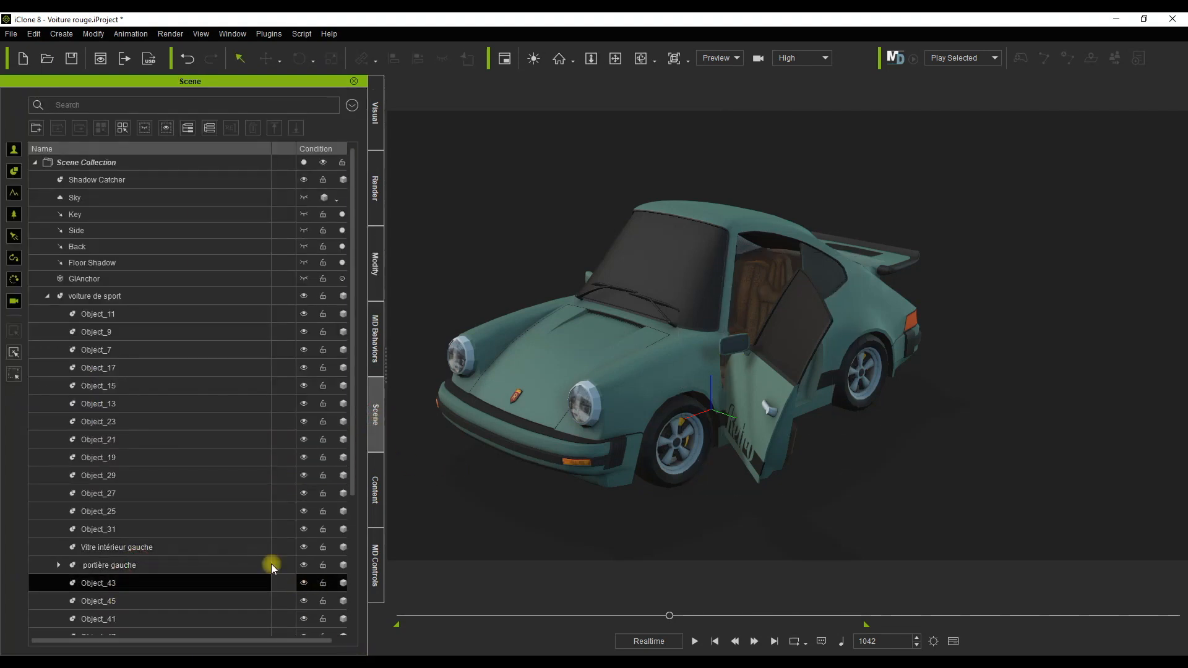
Step: Detach Vitre intérieur gauche from its current parent, attach it to portière gauche and clear the selection
left_click(165, 547)
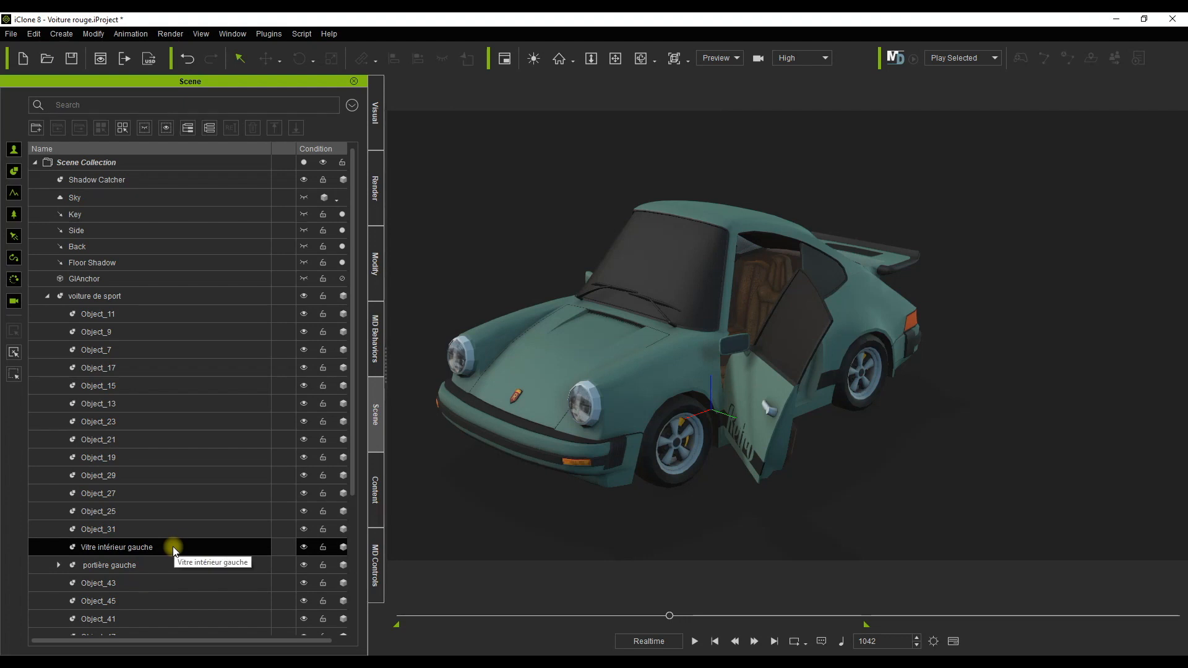
left_click(238, 548)
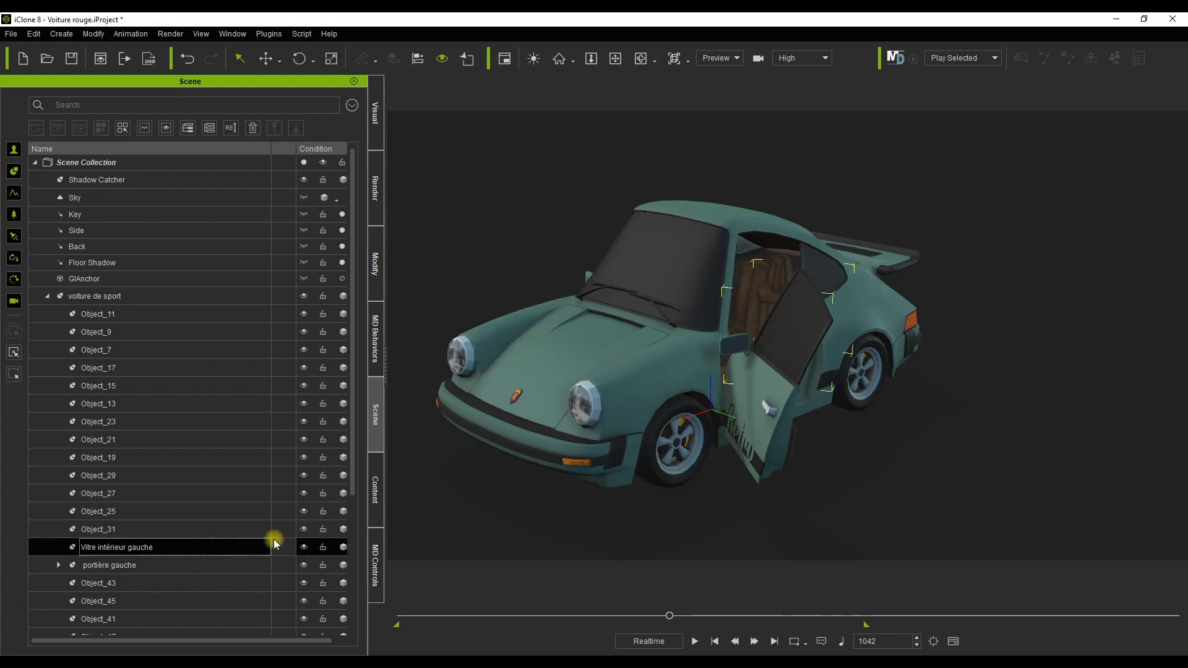
left_click(375, 282)
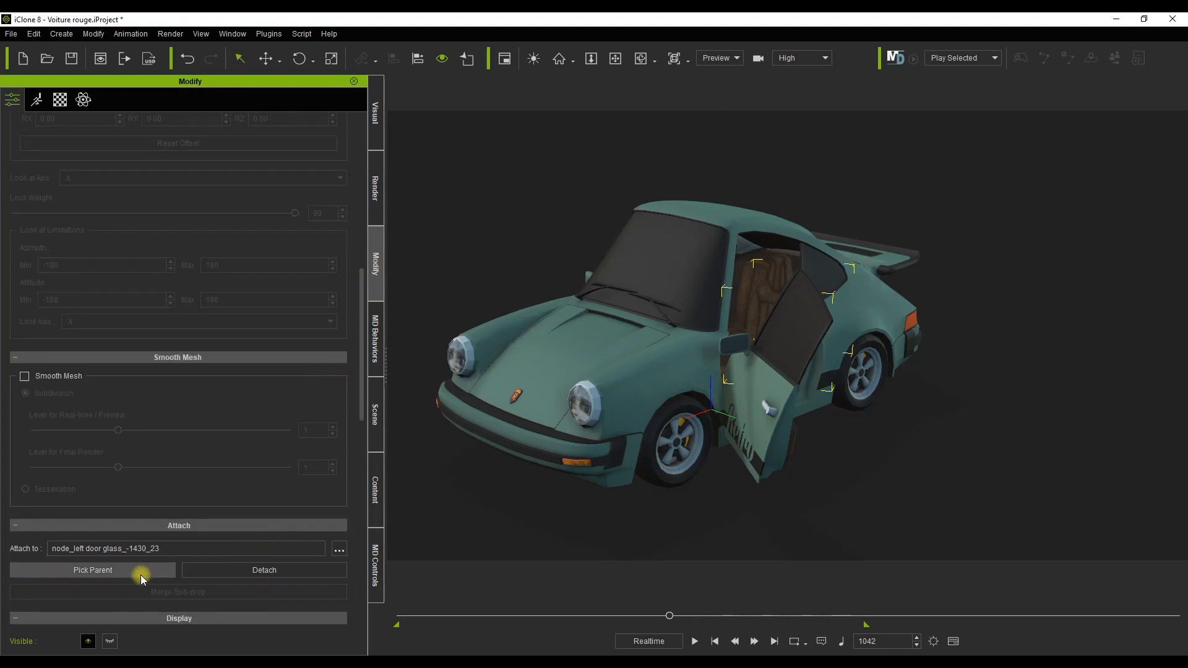
left_click(201, 573)
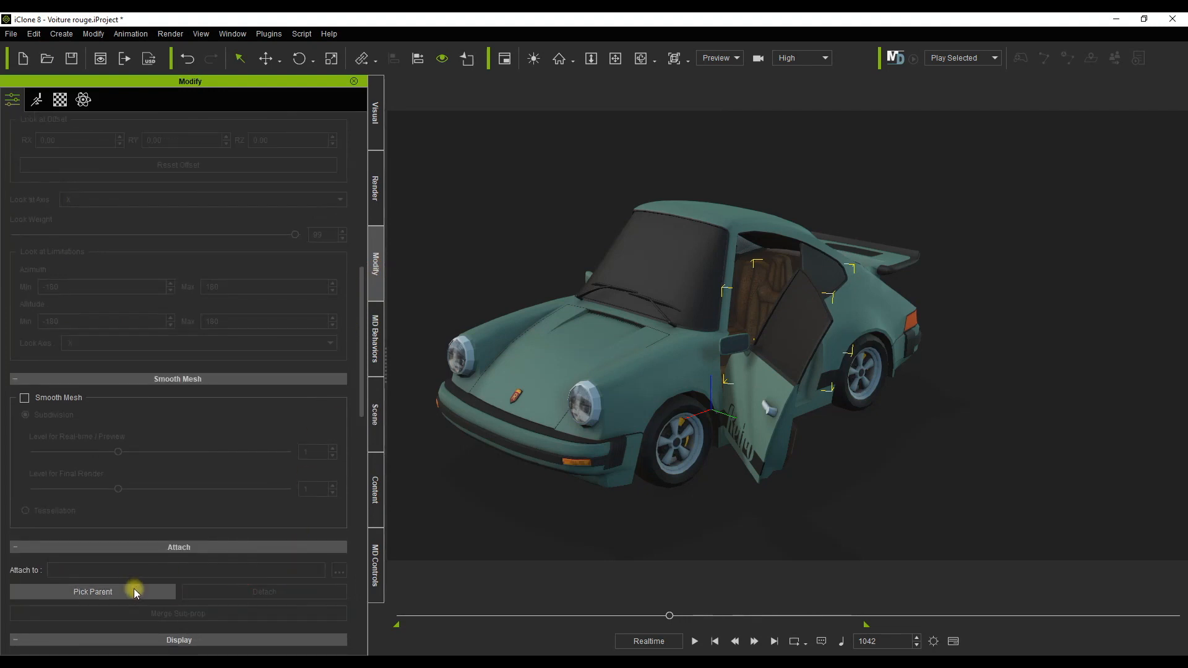
left_click(375, 416)
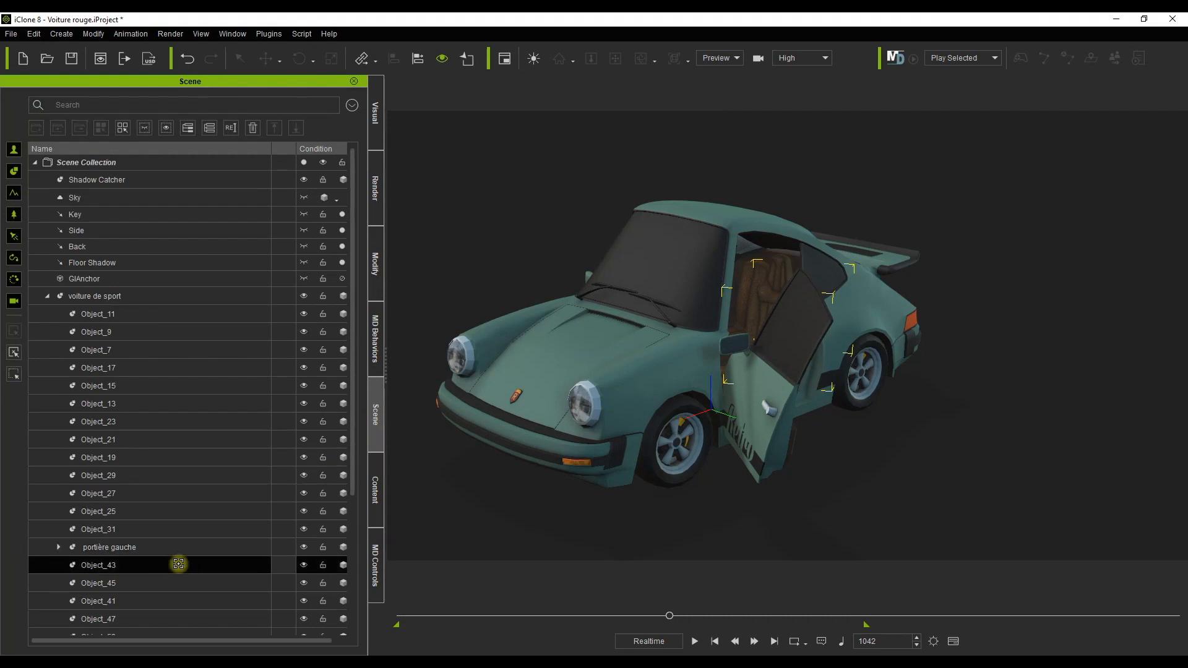
left_click(532, 511)
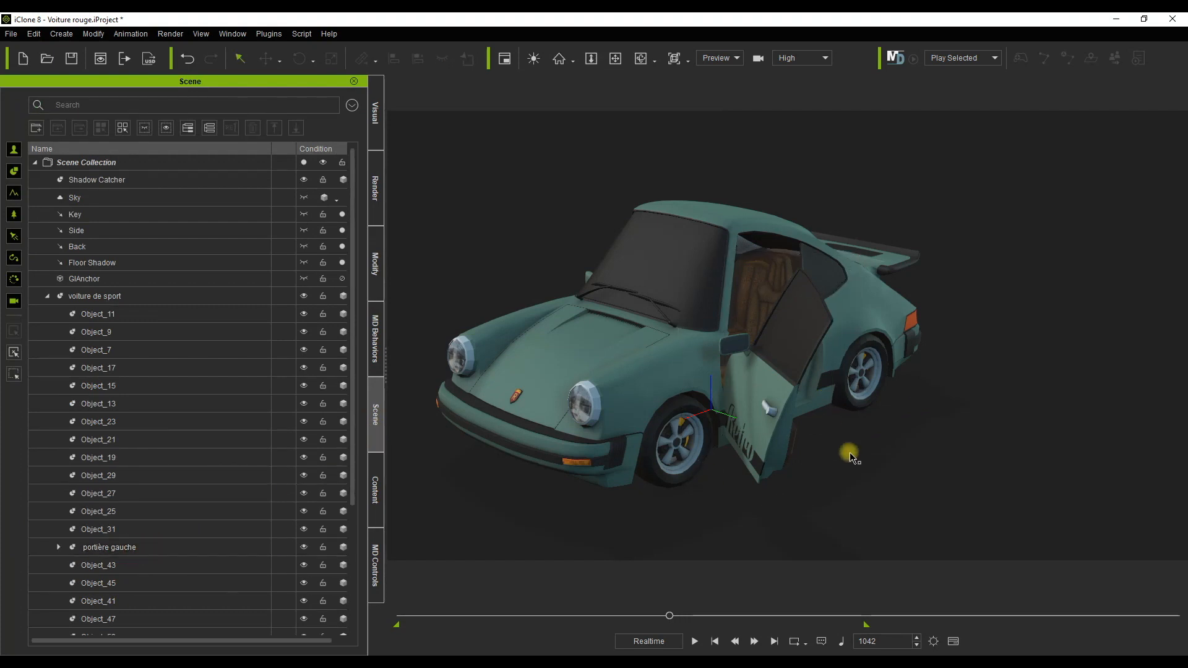
Step: Rotate portière gauche with its attached parts about the vertical axis until the left door is closed
left_click(757, 436)
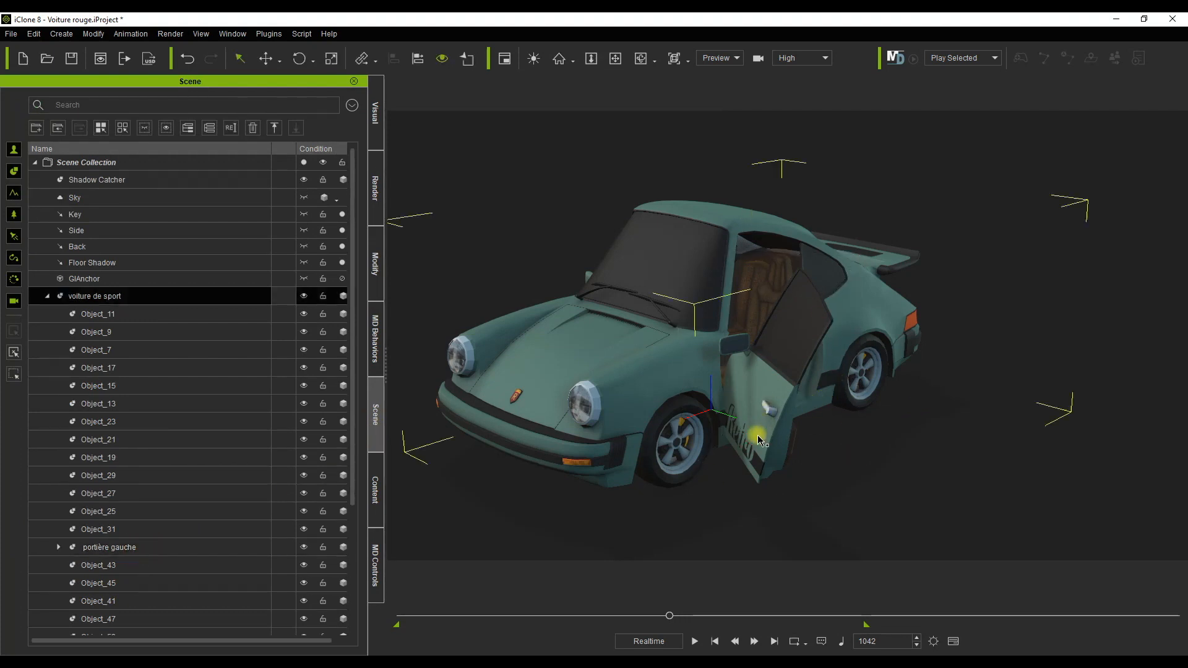
left_click(235, 550)
left_click(269, 533, "ctrl")
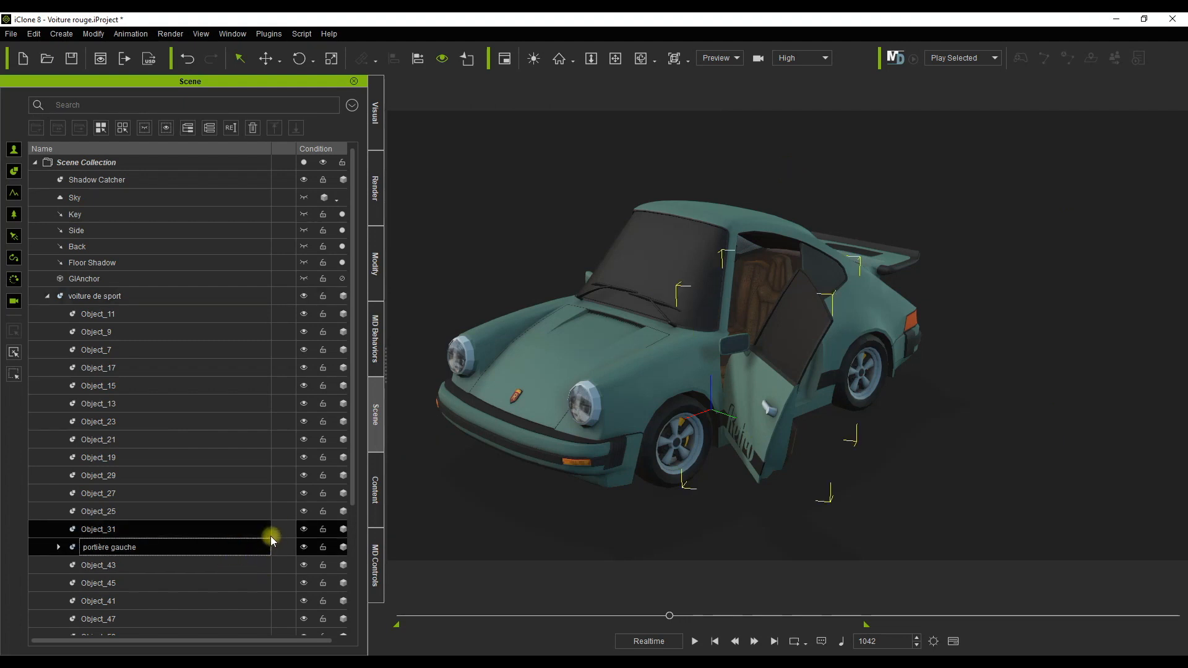
key("e")
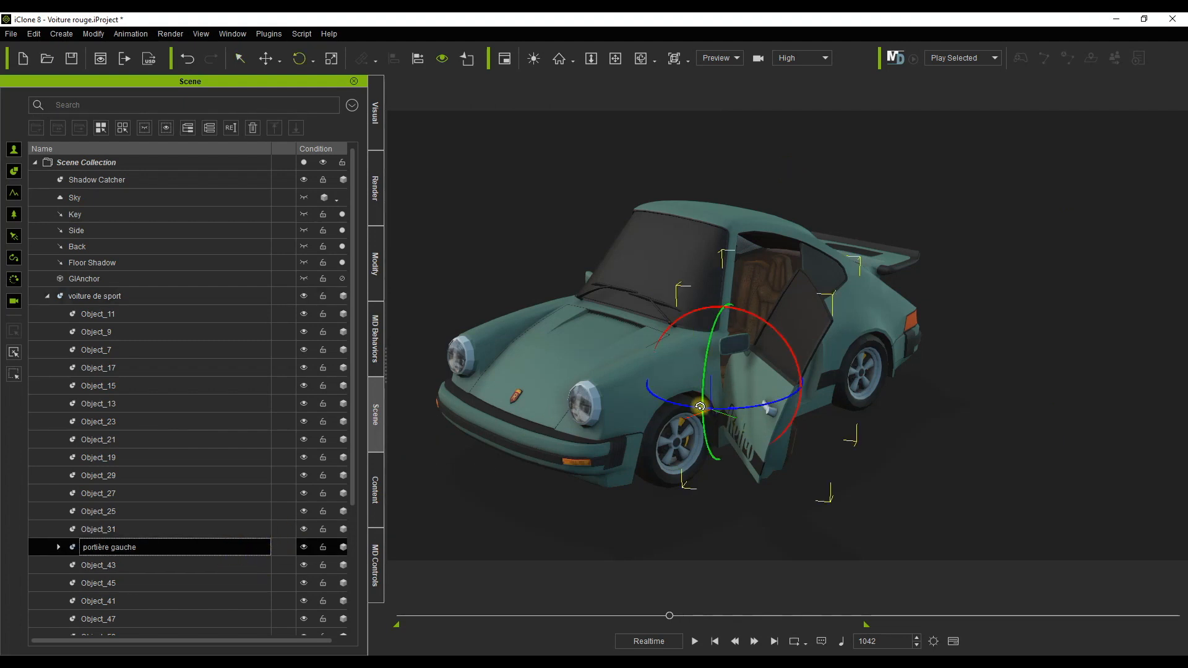
left_click_drag(692, 407, 768, 366)
left_click(733, 425)
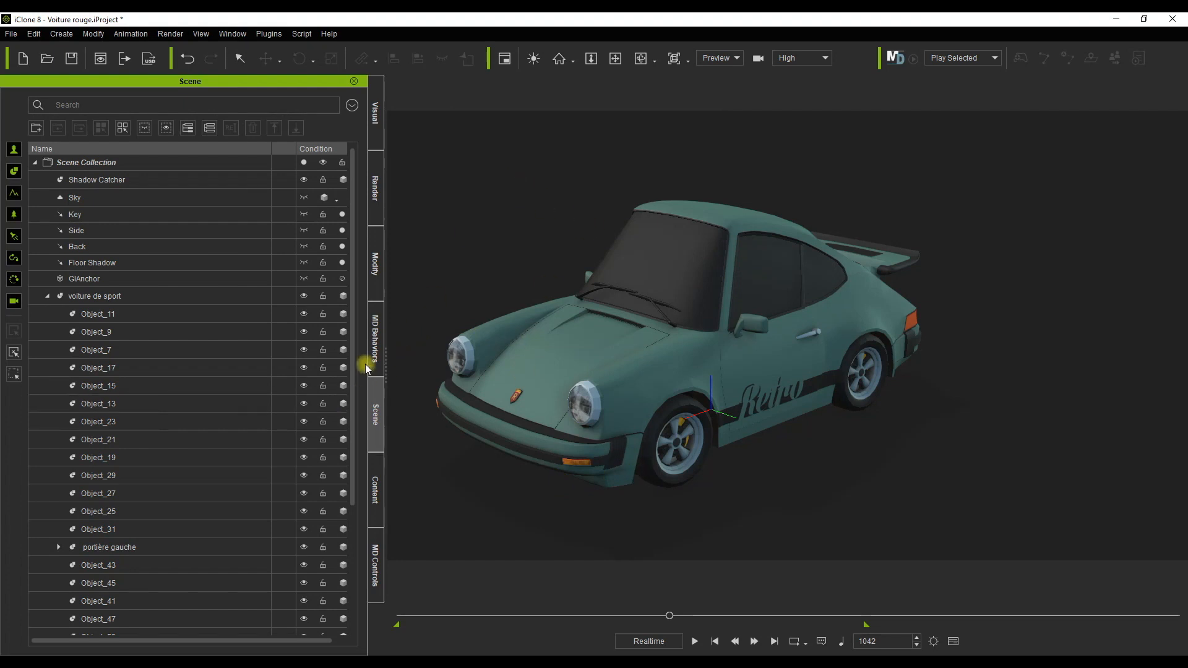
Step: Select voiture de sport and pick its CARRERA_4096_GLASS material from the car's windshield
left_click(183, 302)
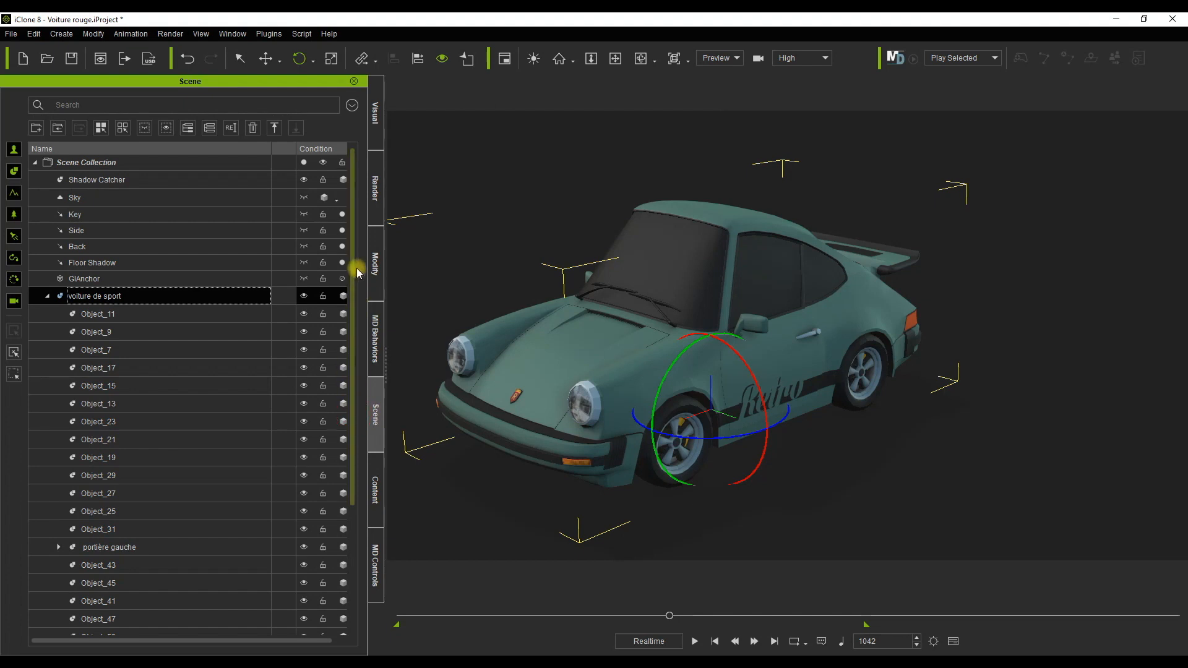
left_click(374, 263)
left_click(61, 100)
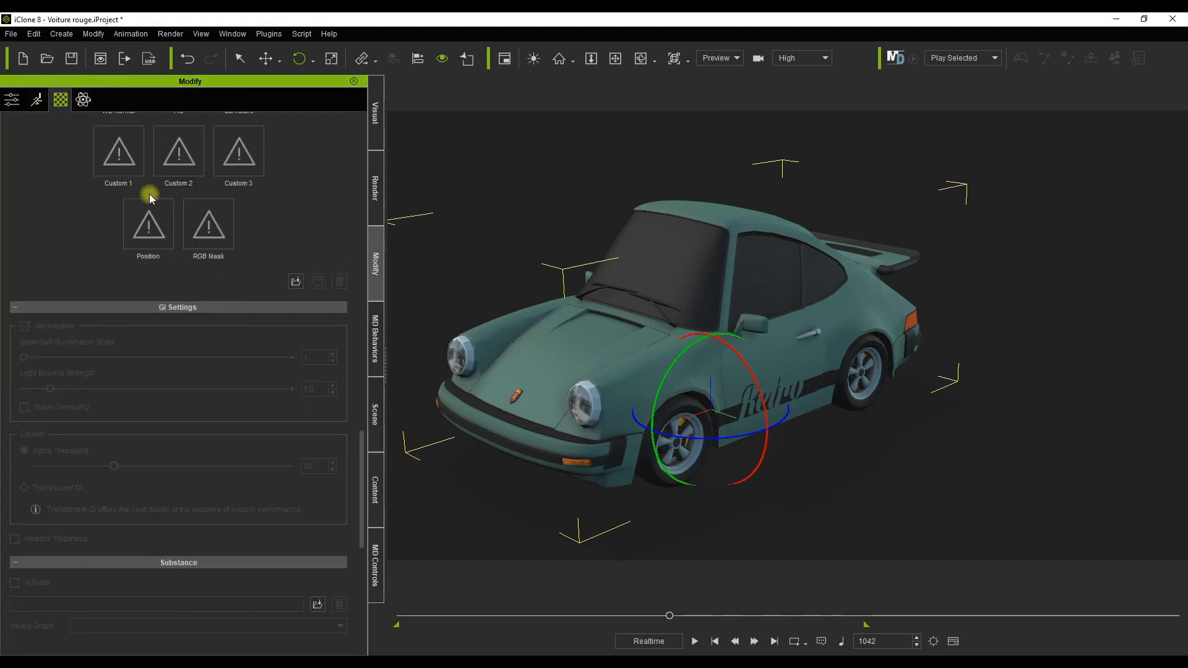
scroll(148, 195, "up", 15)
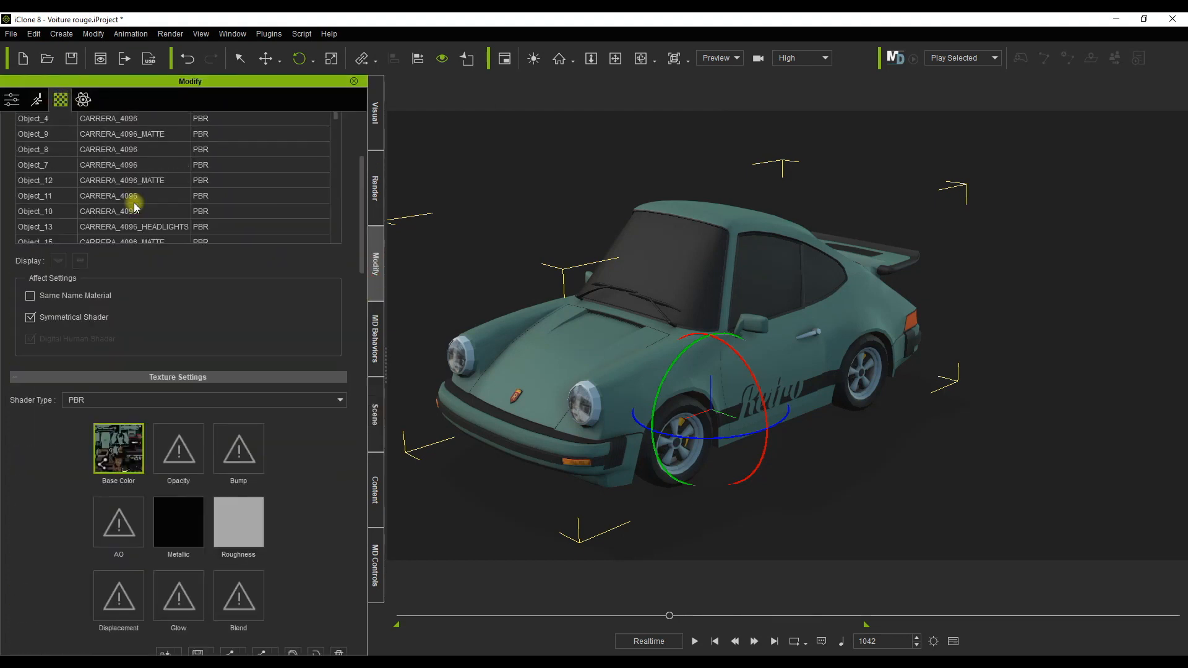
scroll(134, 205, "up", 3)
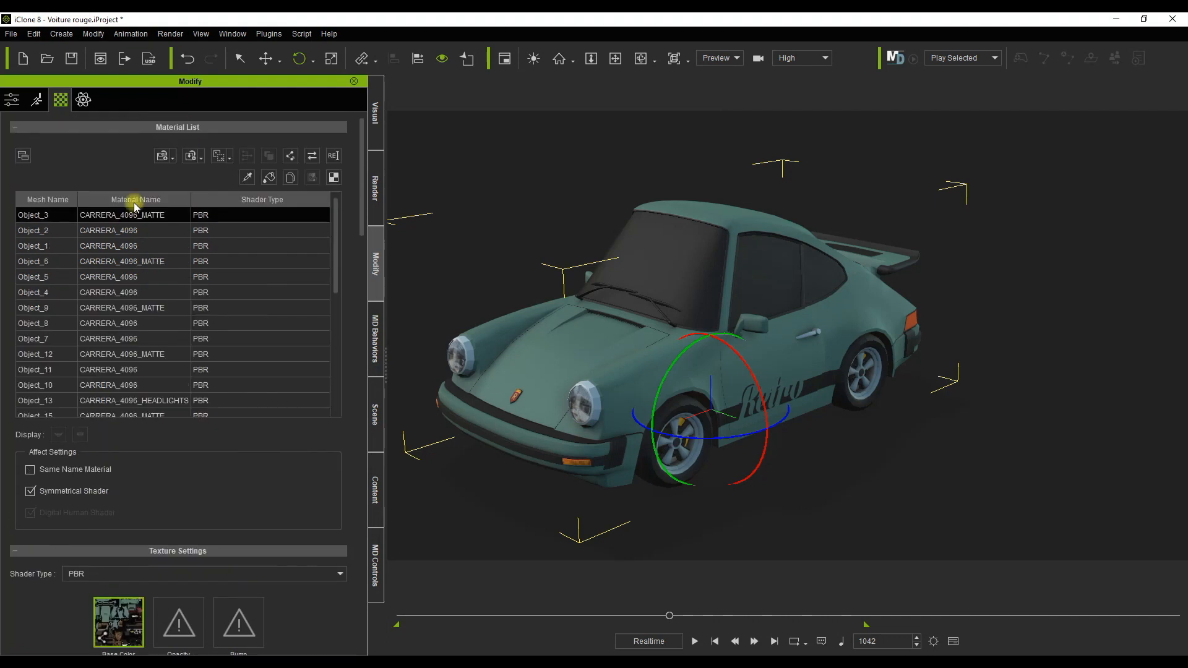
left_click(247, 179)
left_click(670, 256)
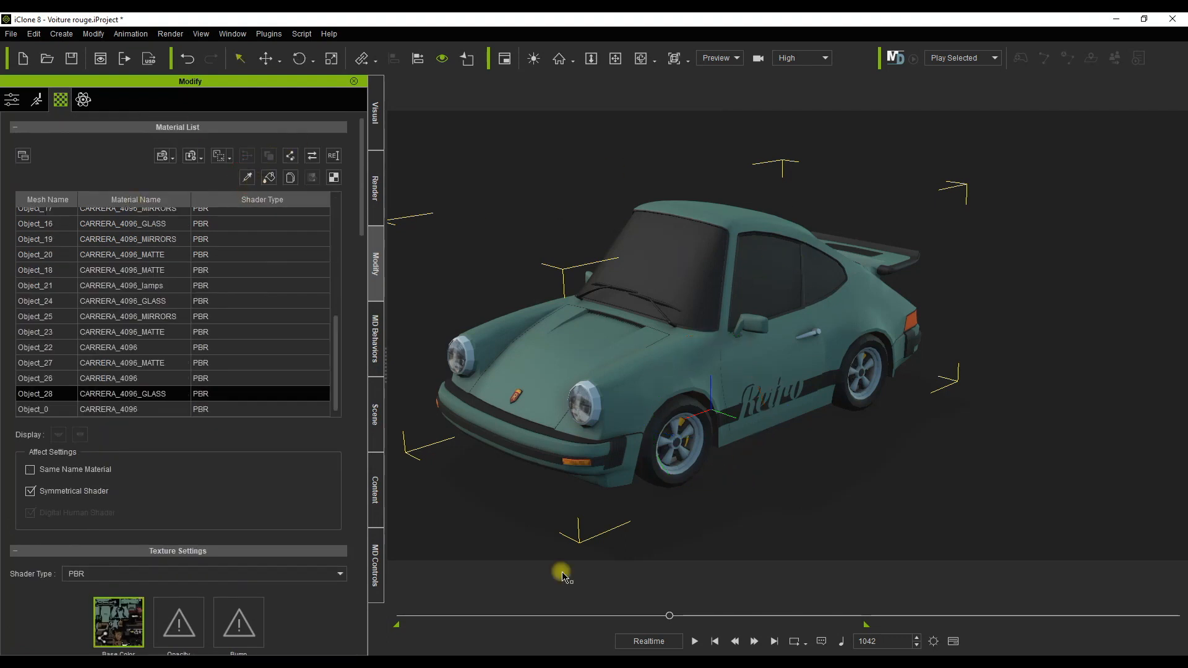
scroll(269, 577, "down", 7)
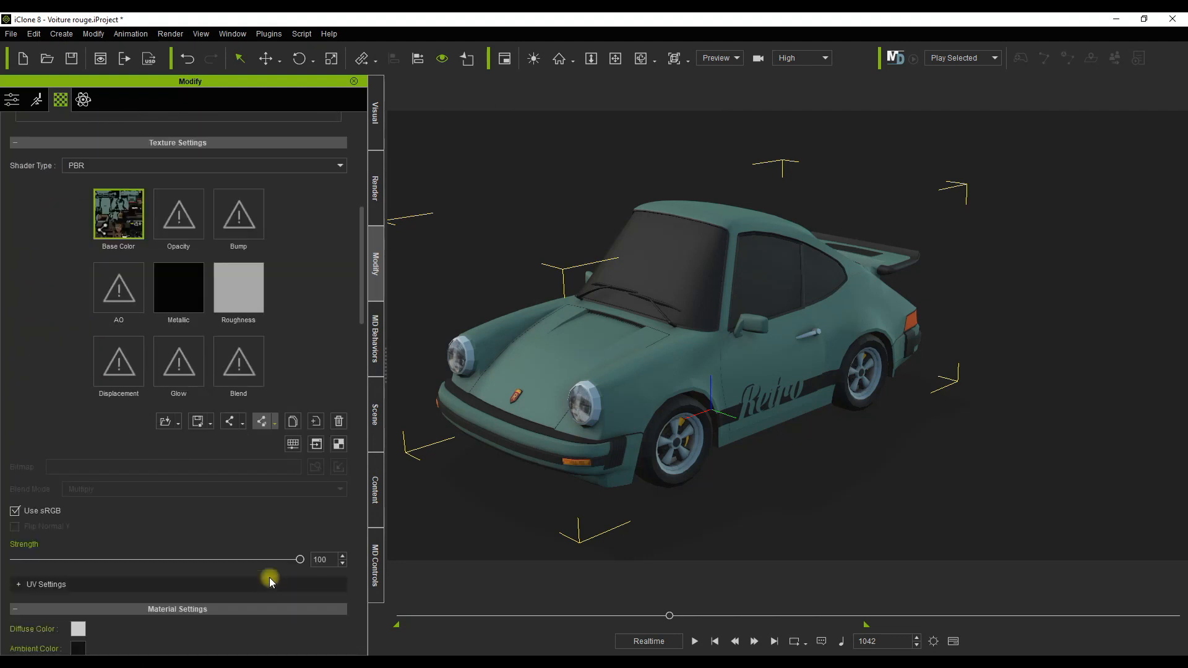
scroll(269, 577, "up", 4)
scroll(269, 577, "up", 3)
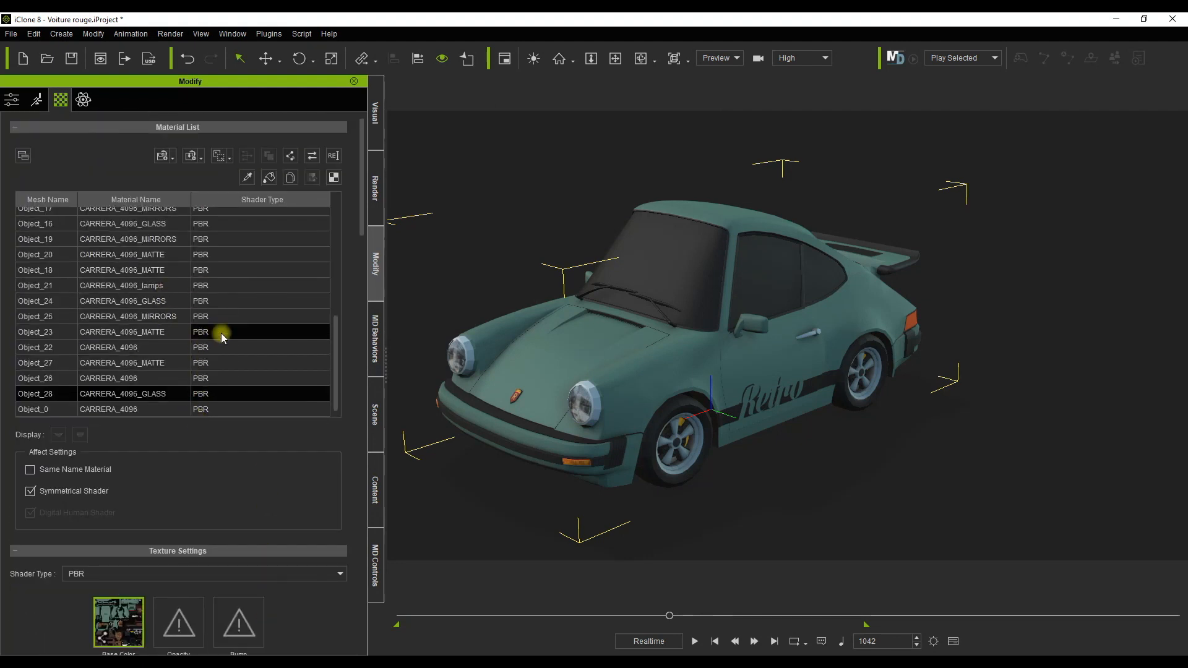
Step: Add the CARRERA_4096_GLASS materials of Object_24 and Object_16 to the selection with Object_28
scroll(191, 334, "down", 1)
left_click(125, 360)
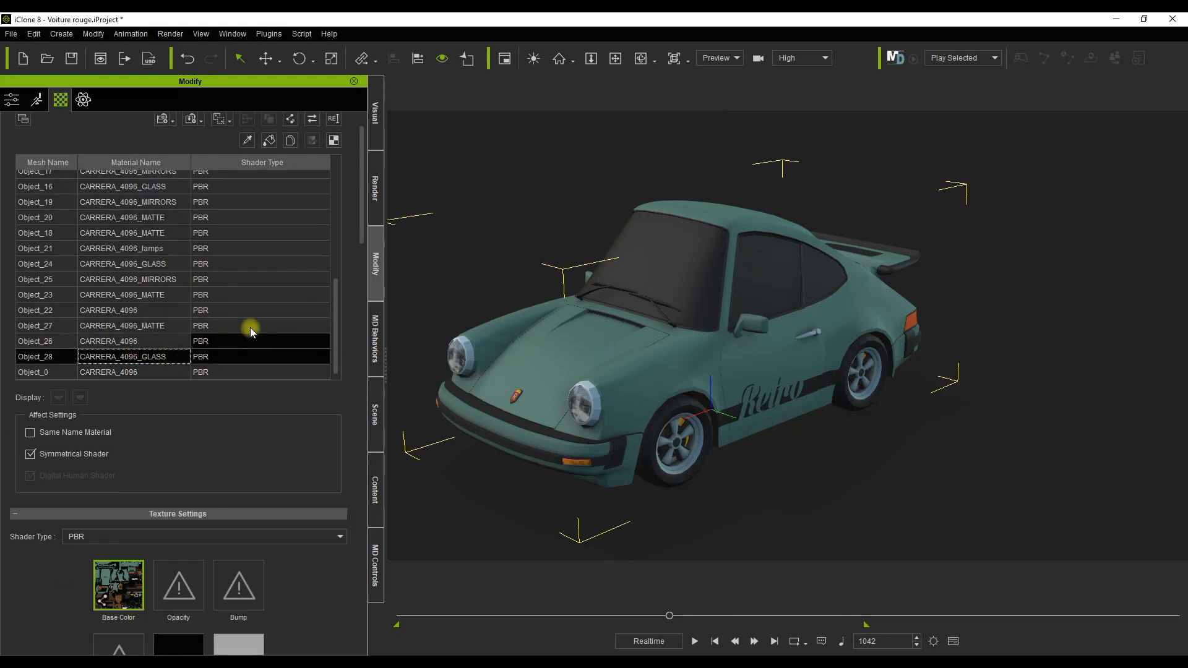
left_click(165, 264, "ctrl")
scroll(201, 251, "up", 4)
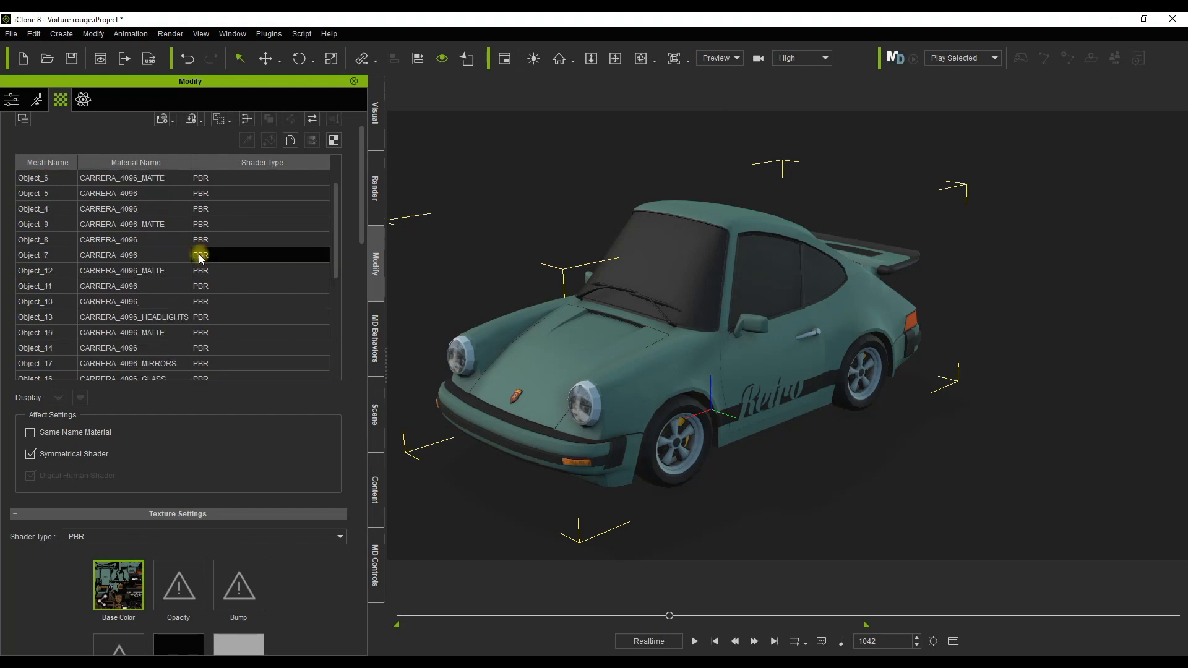
left_click(163, 364)
scroll(214, 272, "up", 1)
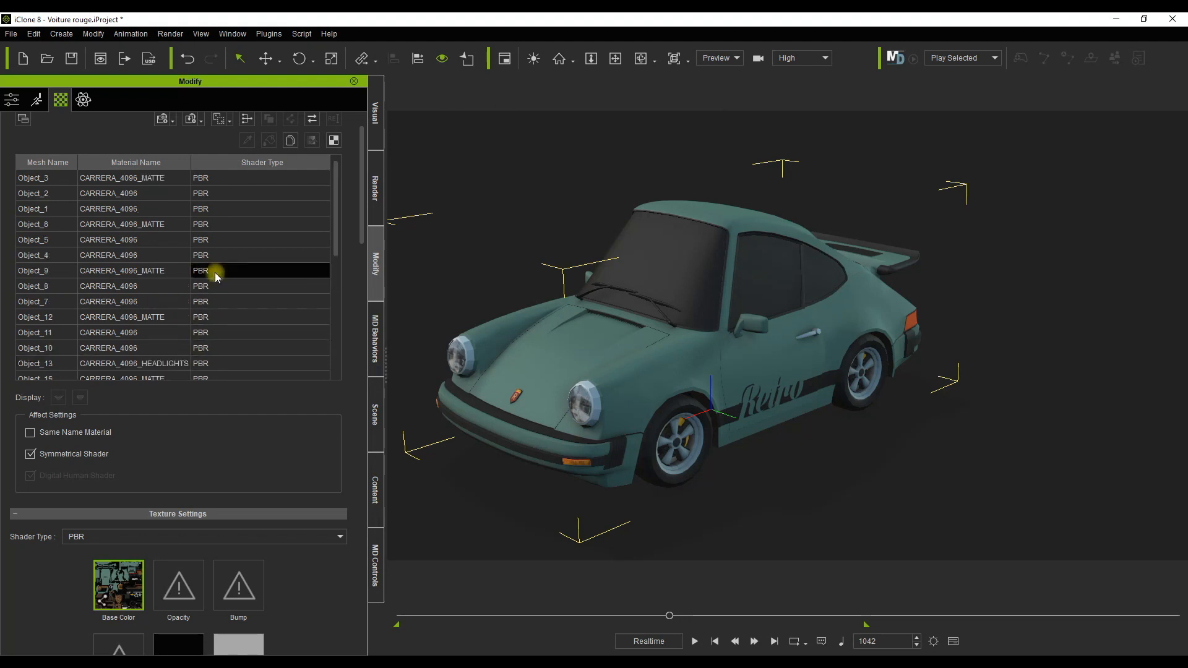
scroll(214, 272, "up", 1)
Step: Set the opacity of the selected glass materials to 2
scroll(215, 272, "down", 5)
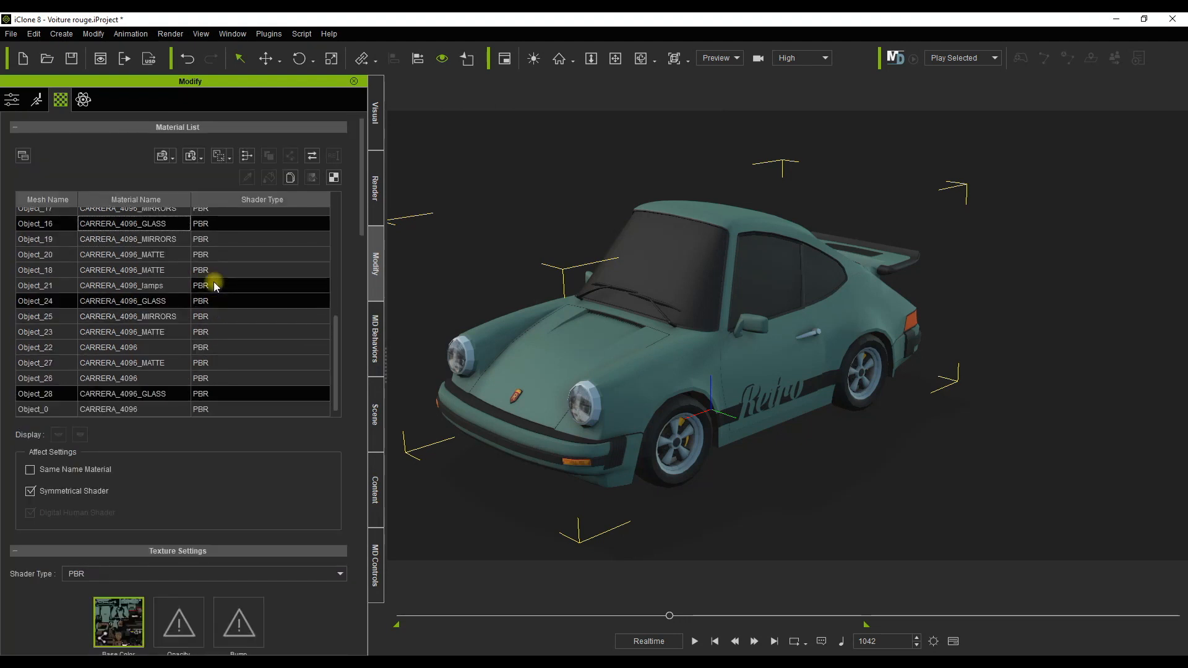
scroll(316, 588, "down", 5)
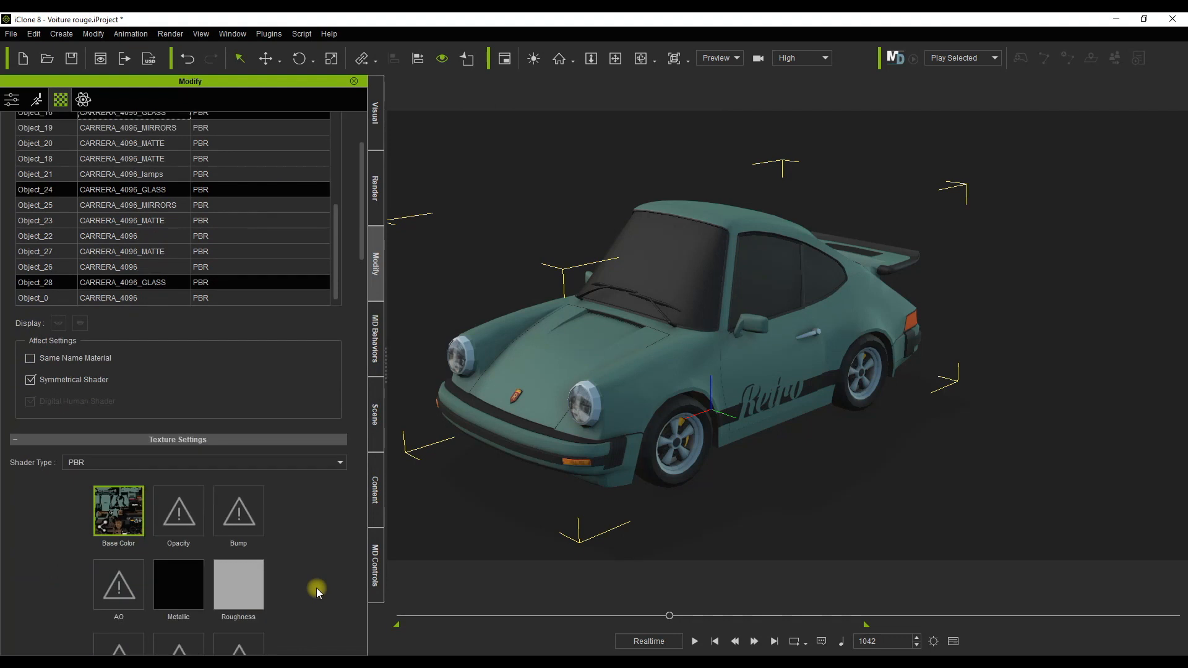
scroll(316, 588, "down", 5)
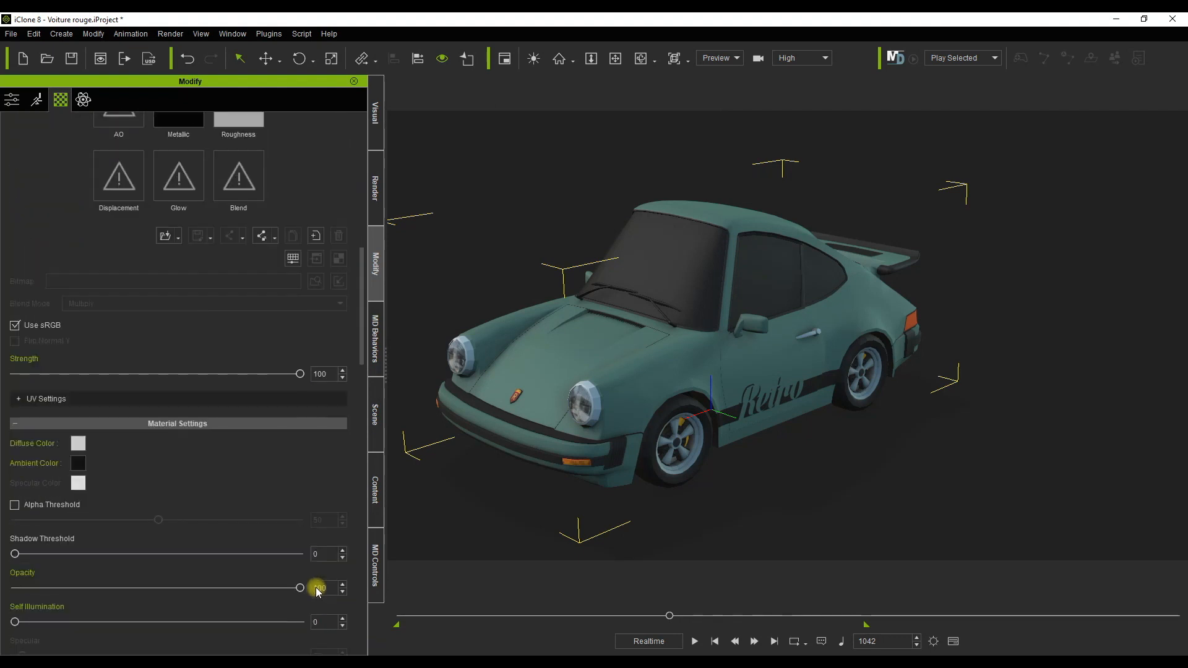
left_click_drag(300, 586, 215, 581)
left_click_drag(113, 578, 23, 597)
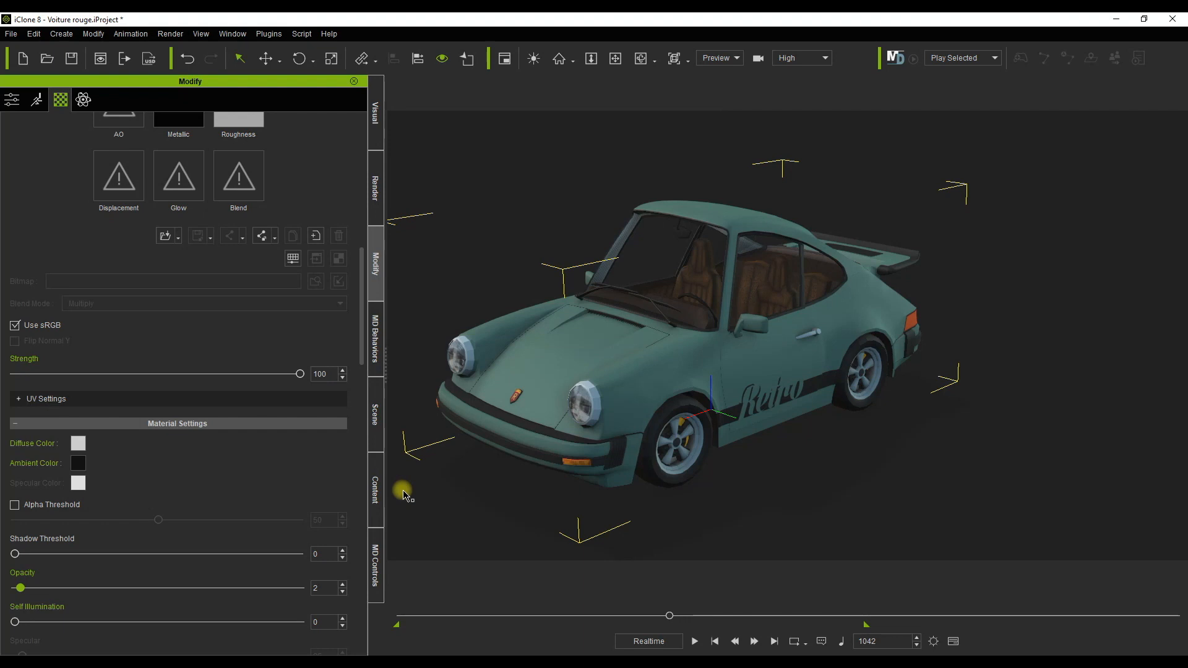
Step: Switch to the File Explorer window of the Metal_Treated_shkafchc_4K_surface_ms texture folder and move it closer to the material settings
left_click(375, 415)
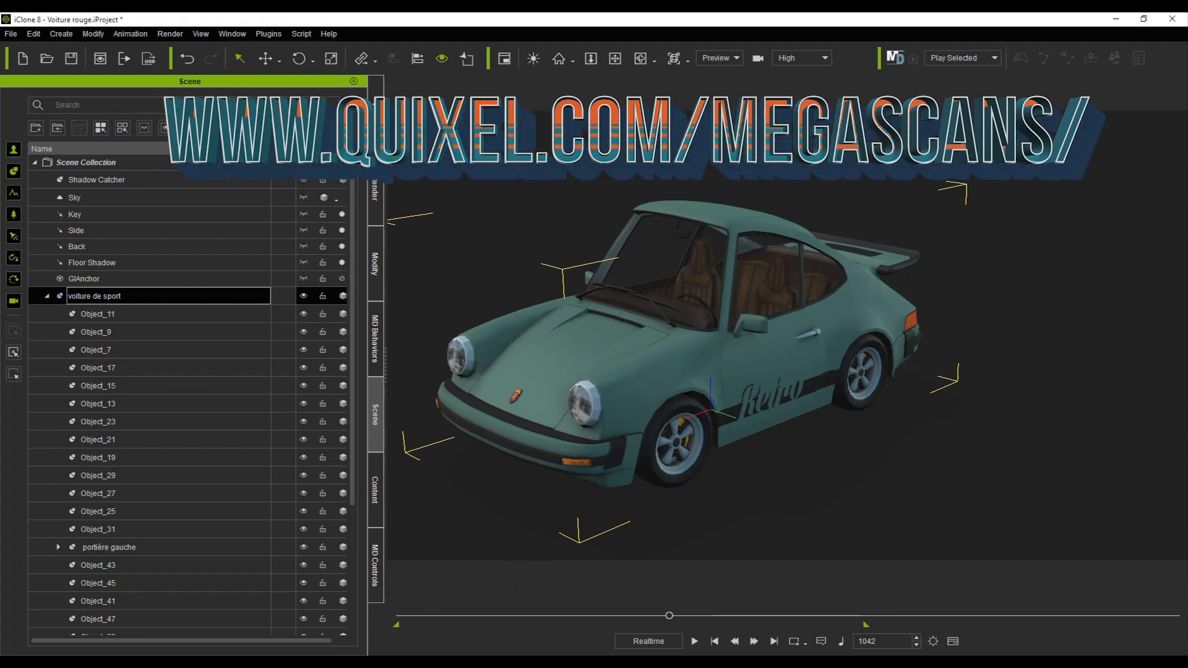
mouse_move(319, 662)
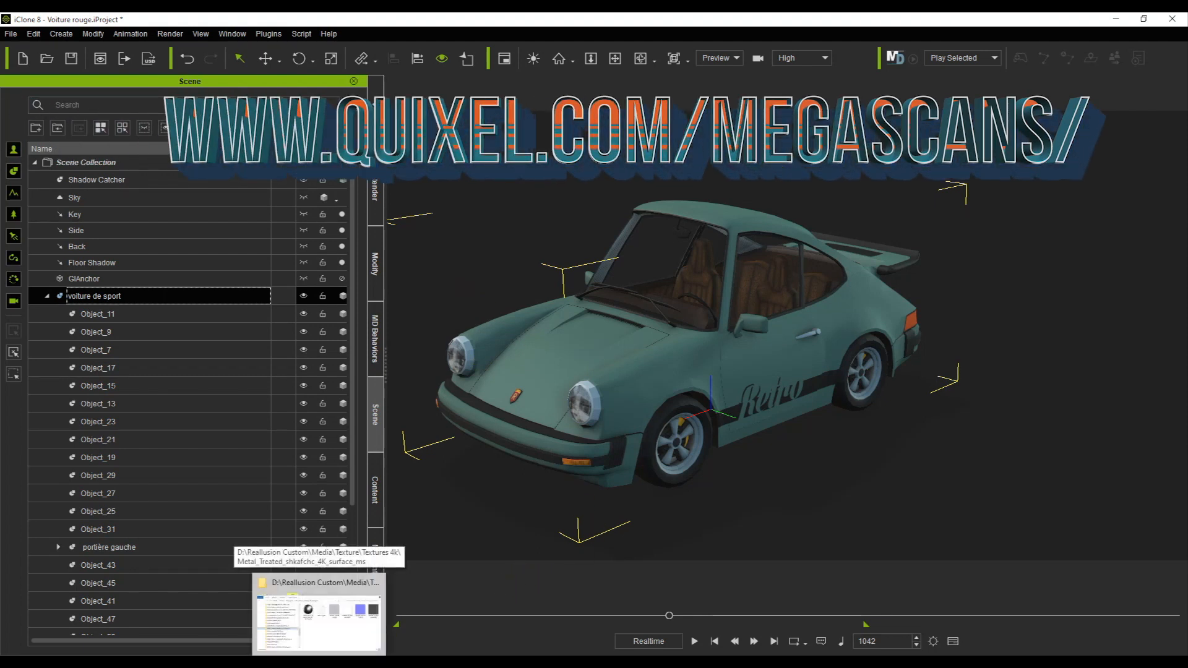
left_click(319, 622)
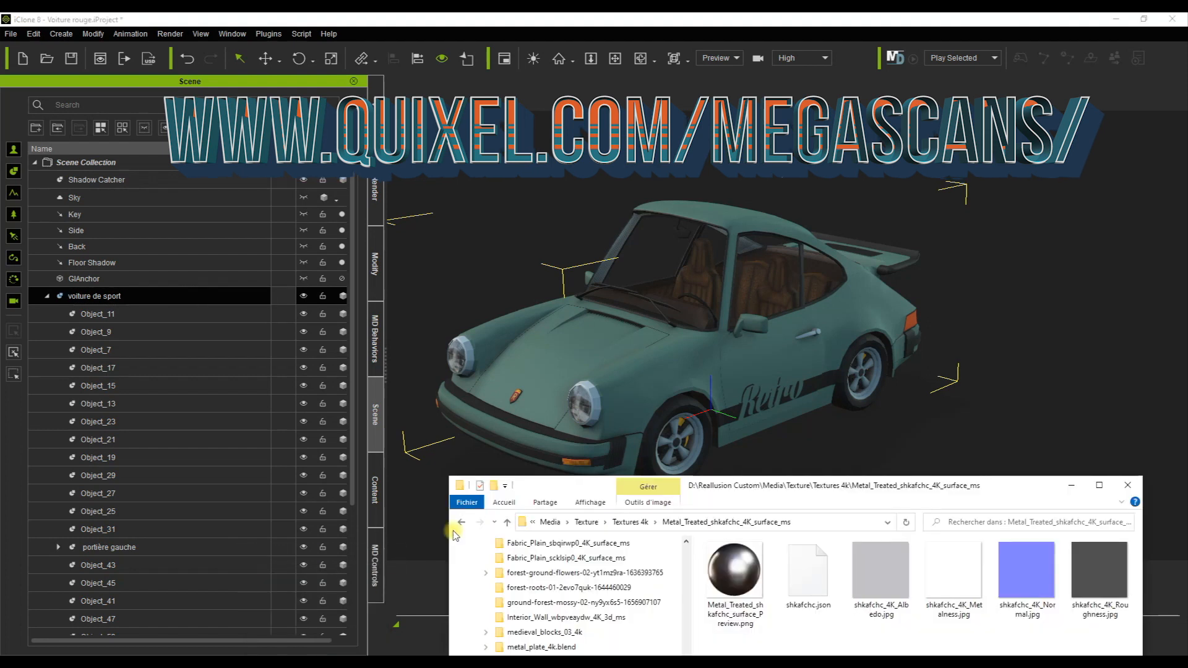
left_click_drag(1024, 480, 960, 481)
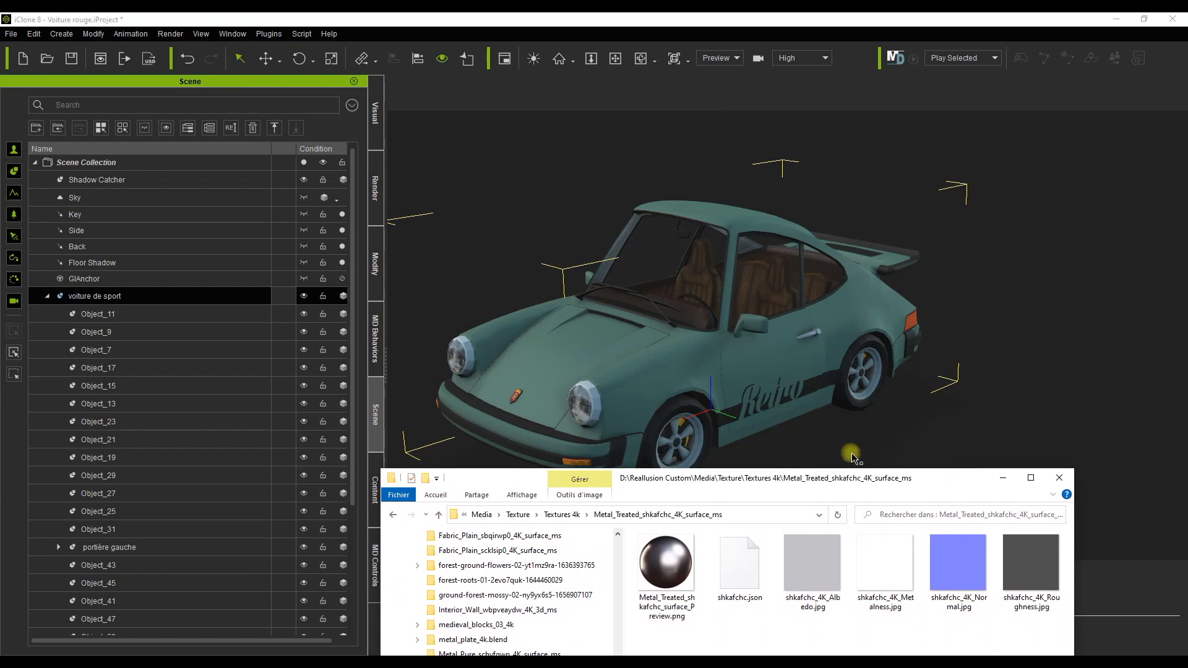
Step: Apply shkafchc_4K_Metalness.jpg as the Metallic map and shkafchc_4K_Roughness.jpg as the Roughness map of the car body's Object_0 material
left_click(373, 261)
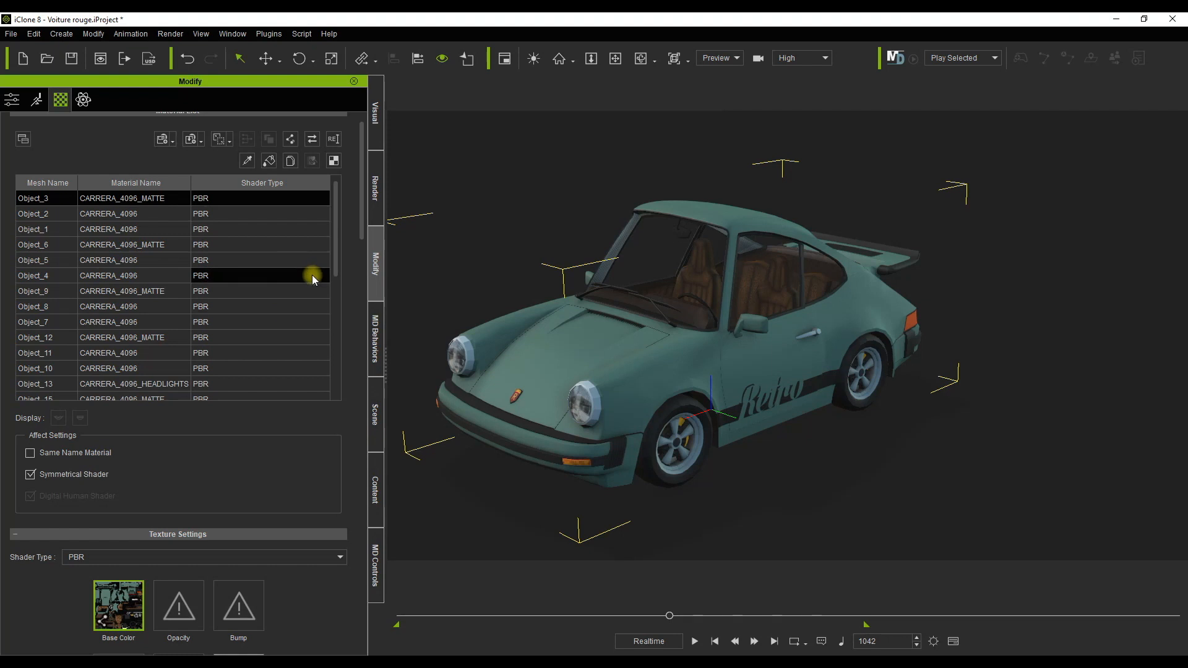
left_click_drag(338, 261, 345, 420)
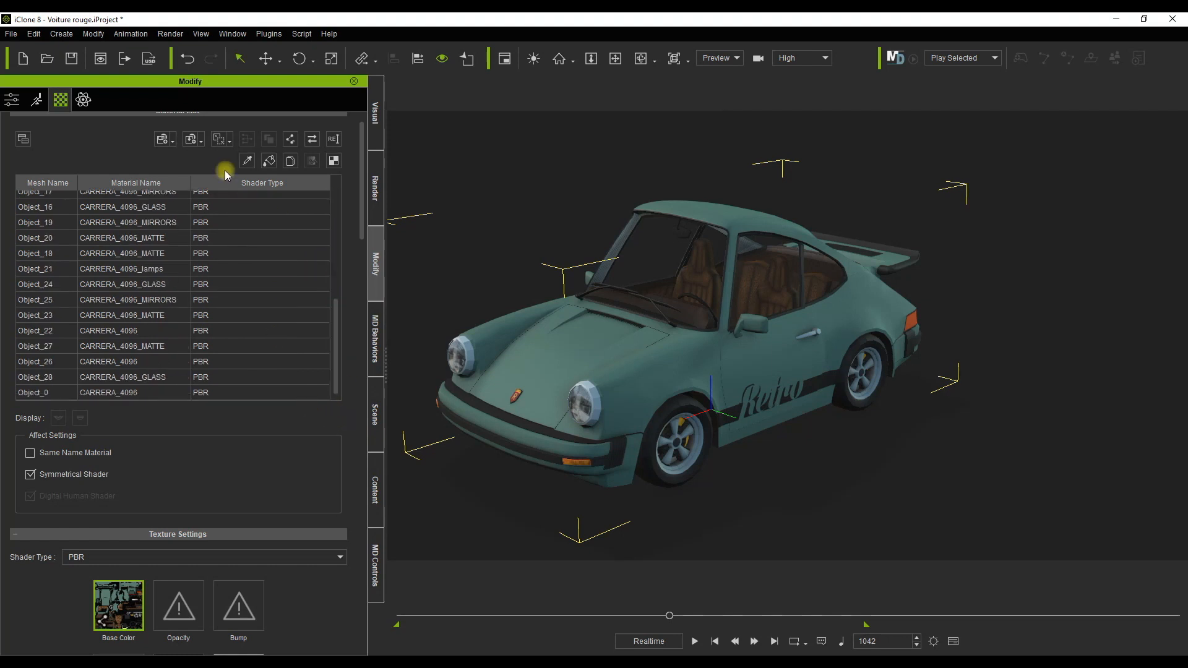
left_click(246, 160)
left_click(621, 356)
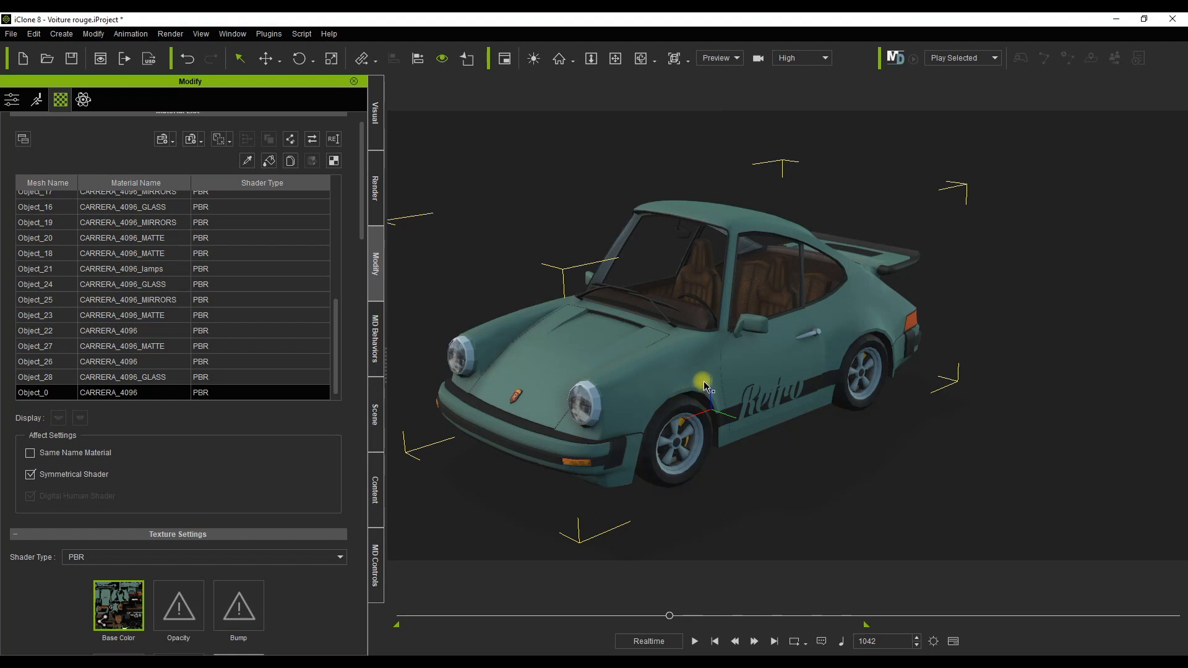
key("super+Tab")
left_click(570, 191)
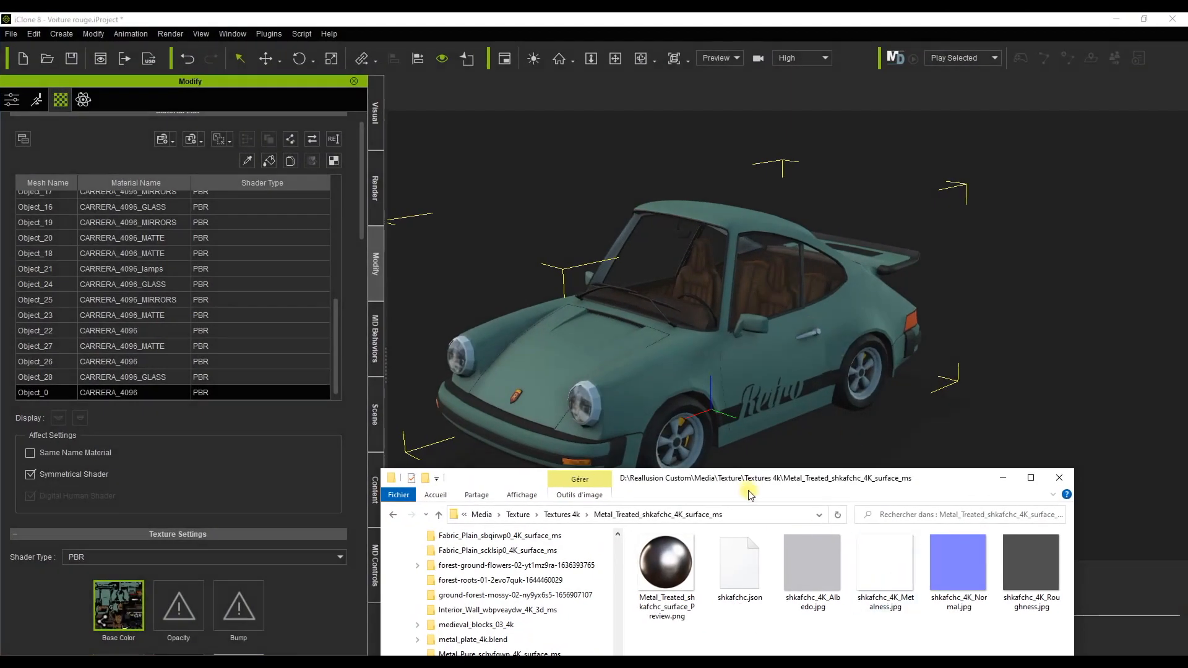
scroll(247, 599, "down", 2)
scroll(246, 599, "down", 1)
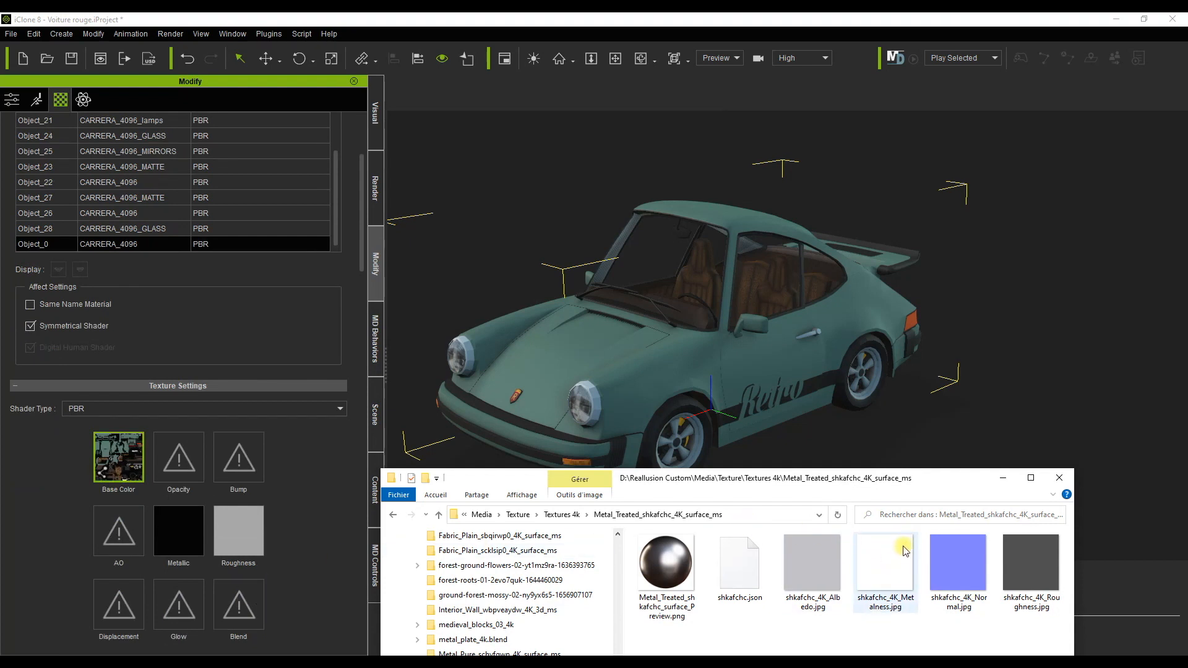
mouse_move(884, 570)
left_mouse_down()
mouse_move(289, 566)
mouse_move(183, 552)
left_mouse_up()
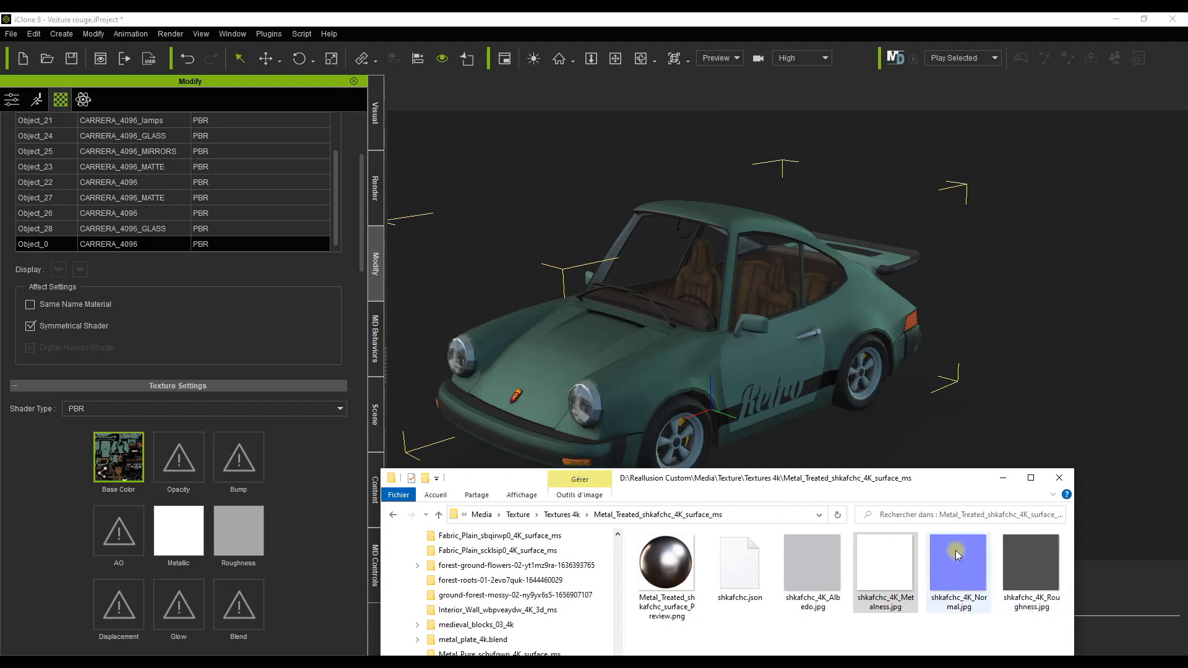
mouse_move(1037, 566)
left_mouse_down()
mouse_move(433, 643)
mouse_move(221, 559)
mouse_move(232, 549)
left_mouse_up()
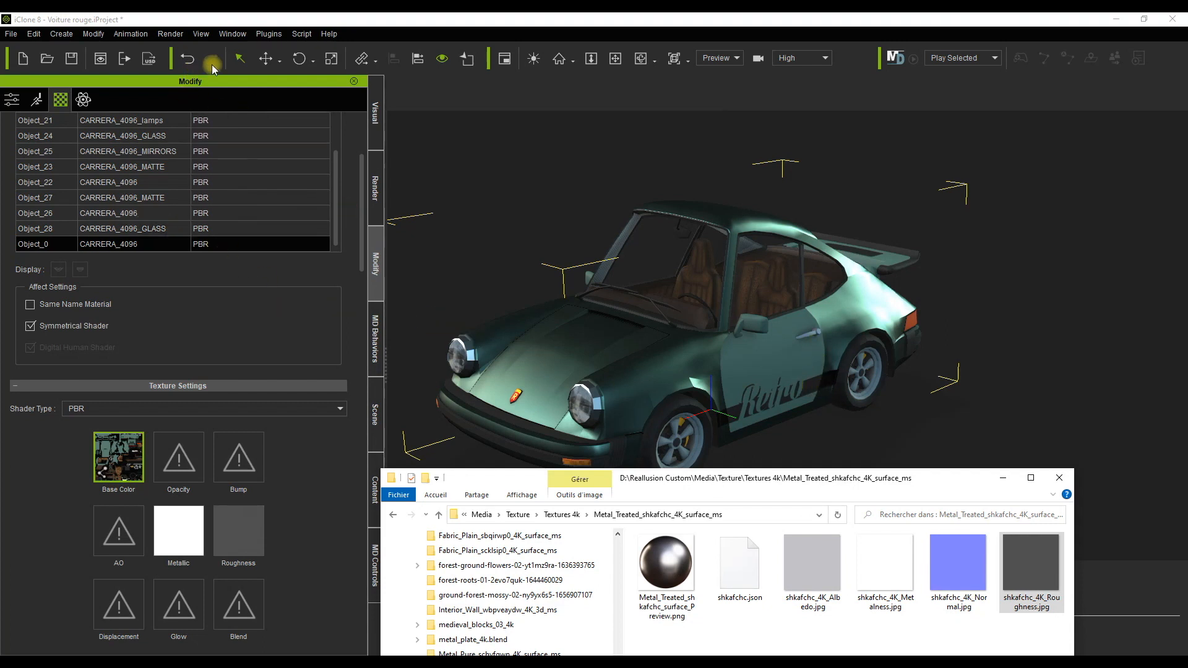
Step: Pick the left door's material and apply the shkafchc_4K metalness and roughness maps to it
left_click_drag(361, 198, 362, 162)
left_click(781, 350)
key("alt+Tab")
scroll(247, 309, "down", 3)
left_click_drag(885, 563, 179, 529)
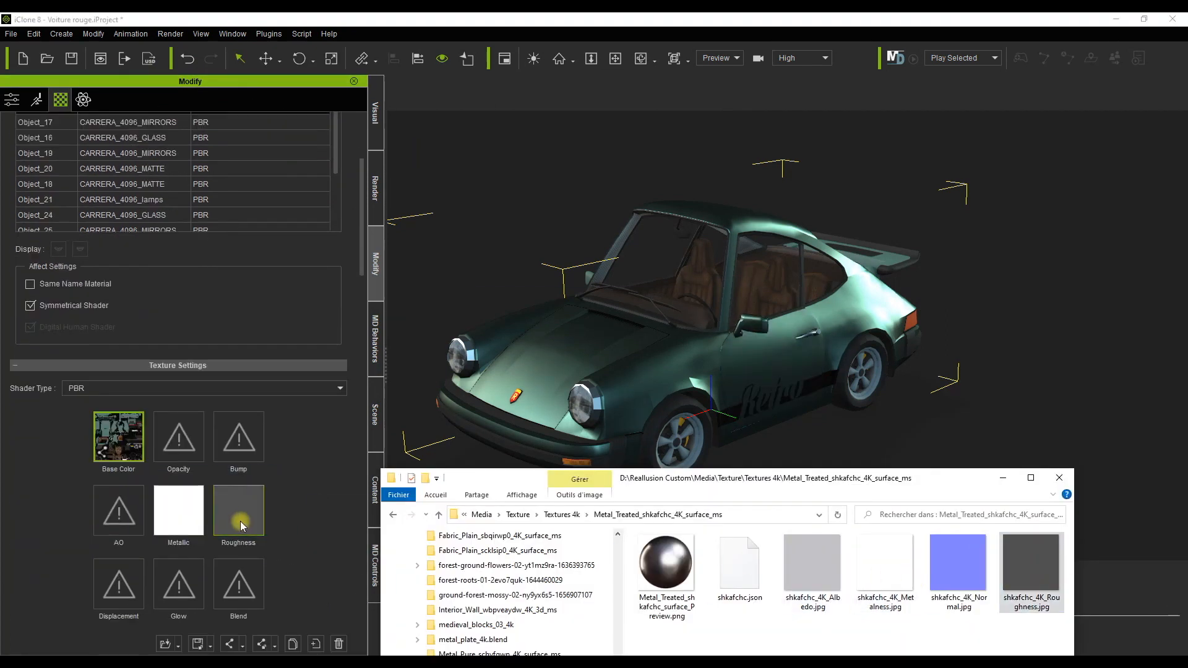
Step: Apply the shkafchc_4K metalness and roughness maps to the right door's Object_22 material and the rear spoiler's Object_26 material
left_click(641, 61)
left_click_drag(588, 437, 923, 403)
left_click_drag(361, 193, 358, 127)
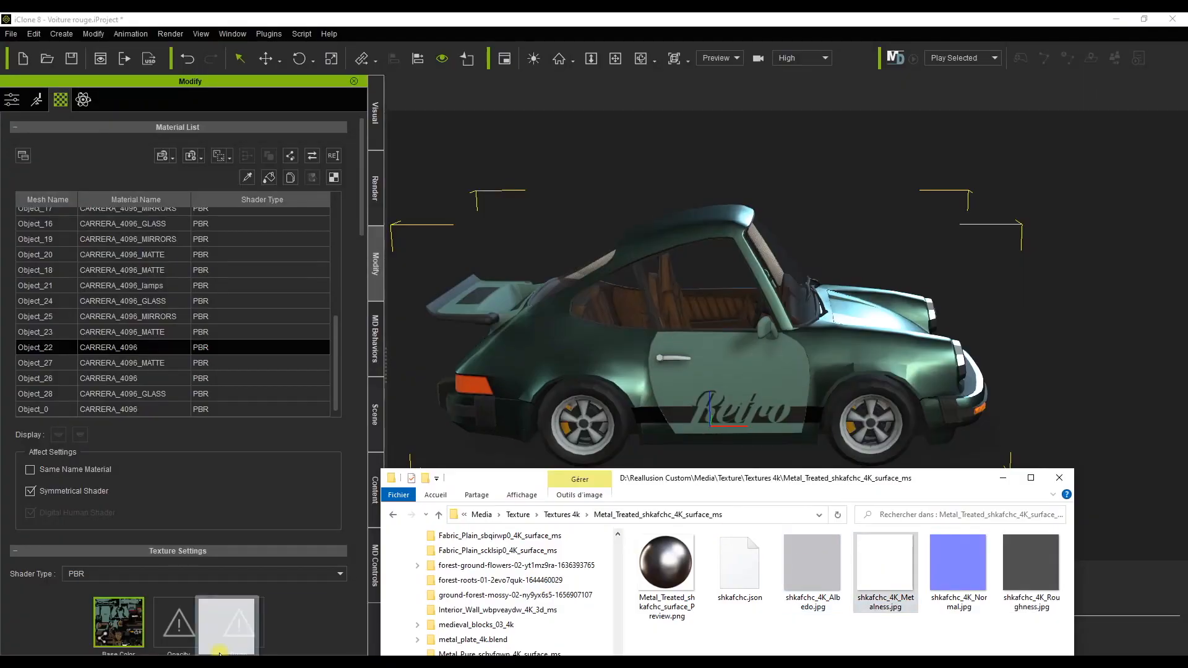
left_click_drag(883, 569, 179, 585)
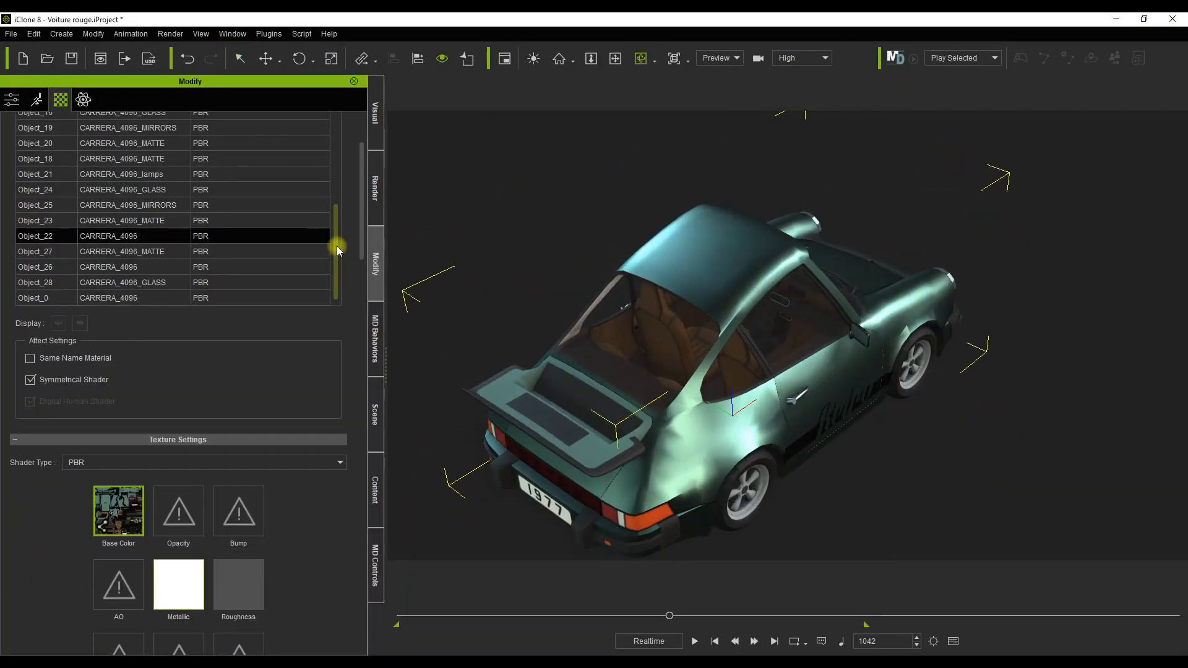
scroll(336, 246, "up", 5)
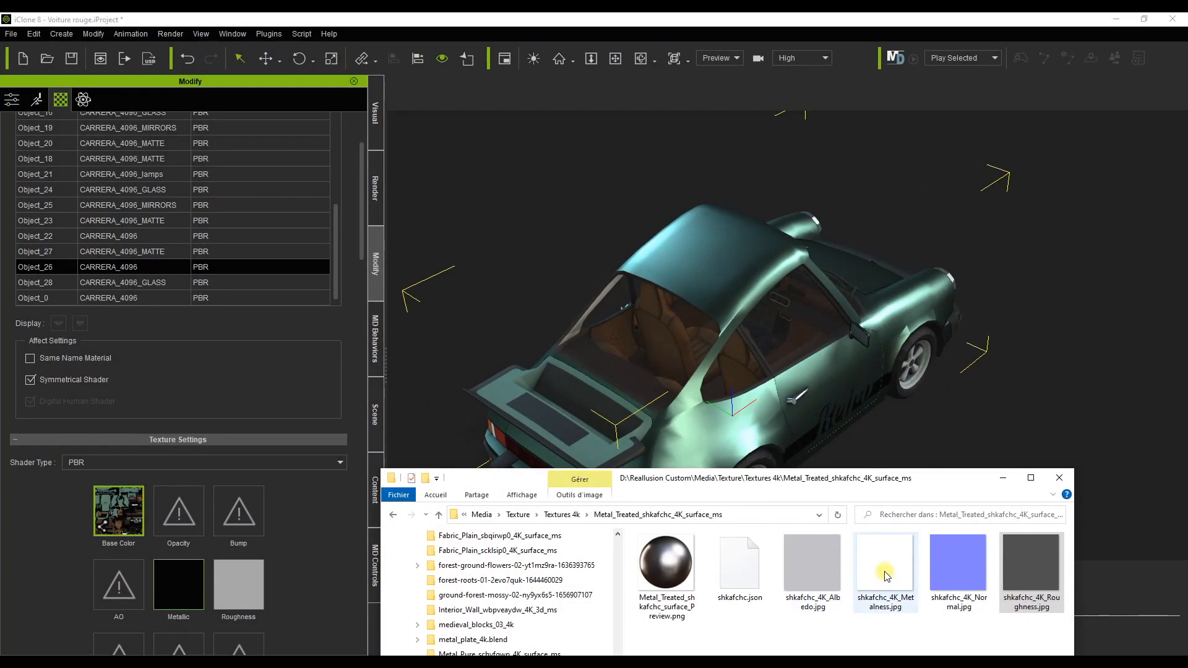
left_click_drag(878, 575, 238, 597)
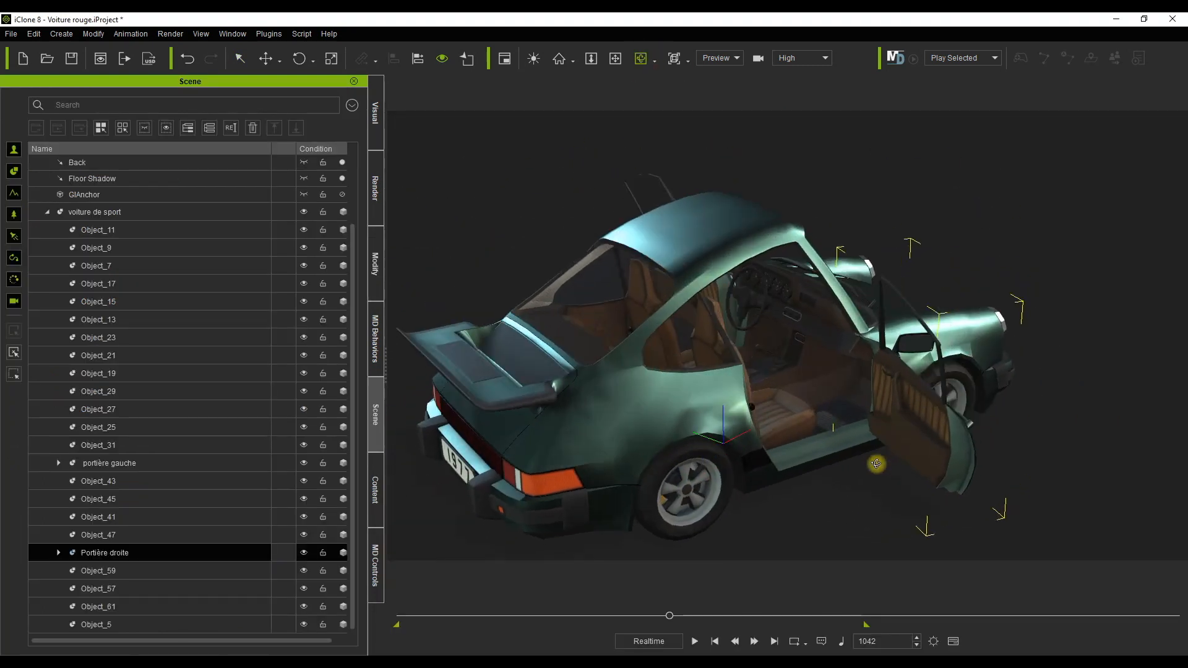
Step: Select the rear right wheel's Object_23 and toggle its visibility to check which part it is
left_click_drag(876, 463, 808, 436)
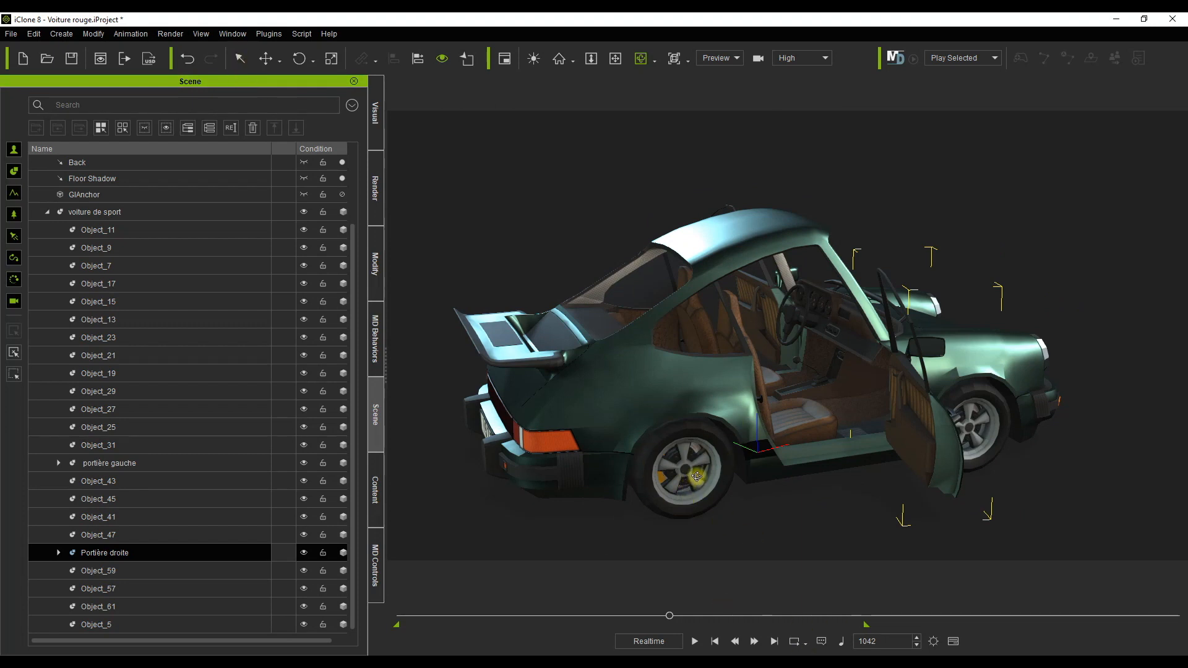
left_click(243, 62)
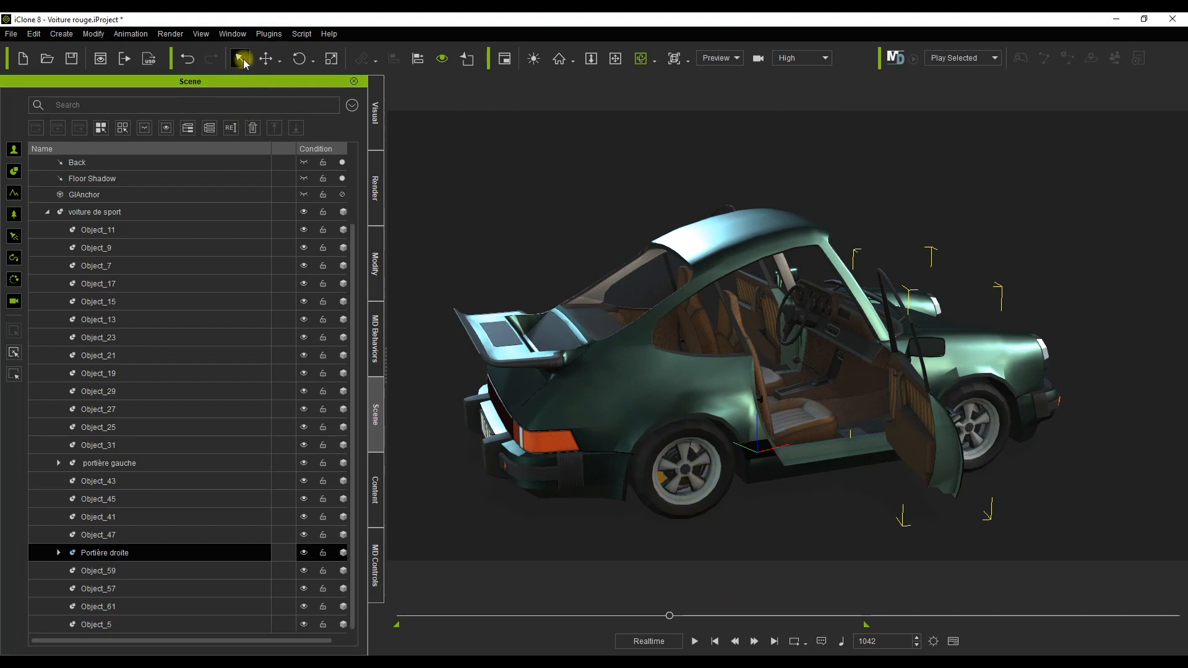
left_click(729, 483)
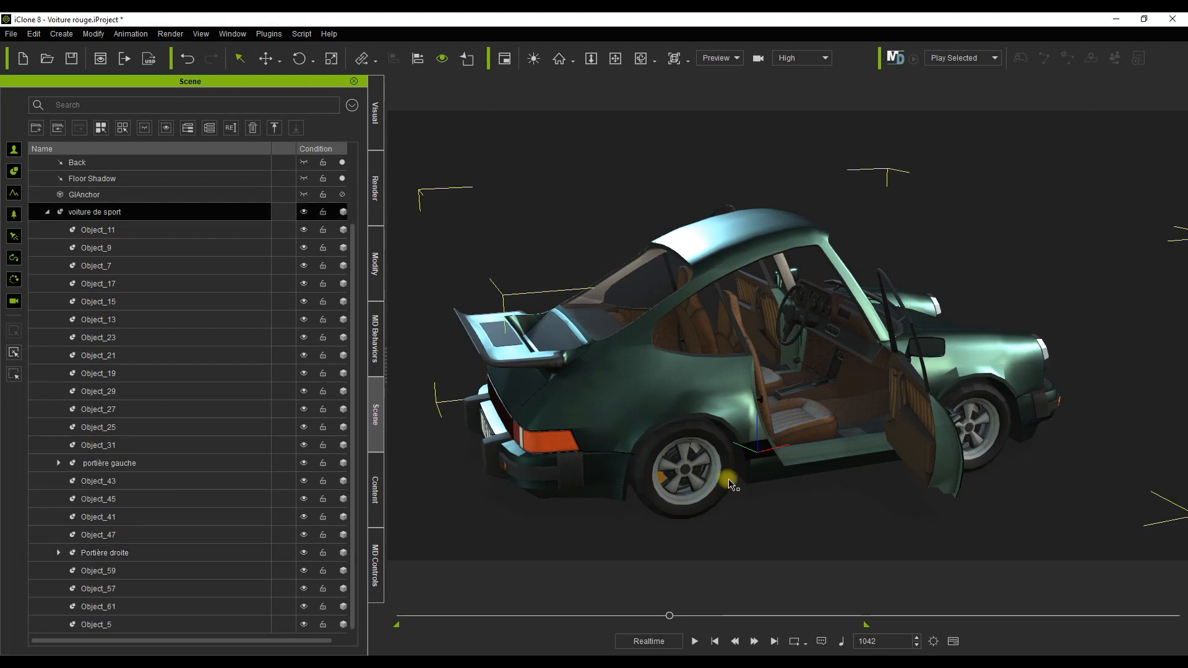
left_click(732, 483)
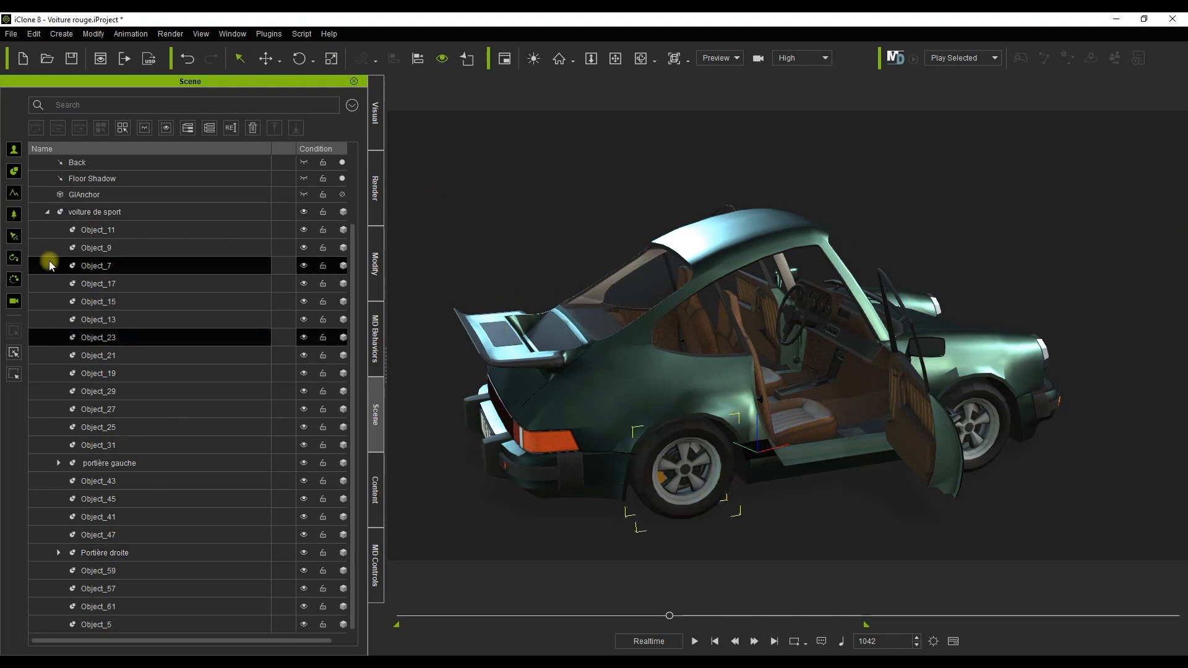
left_click(303, 337)
left_click(303, 337)
left_click(303, 337)
left_click(303, 337)
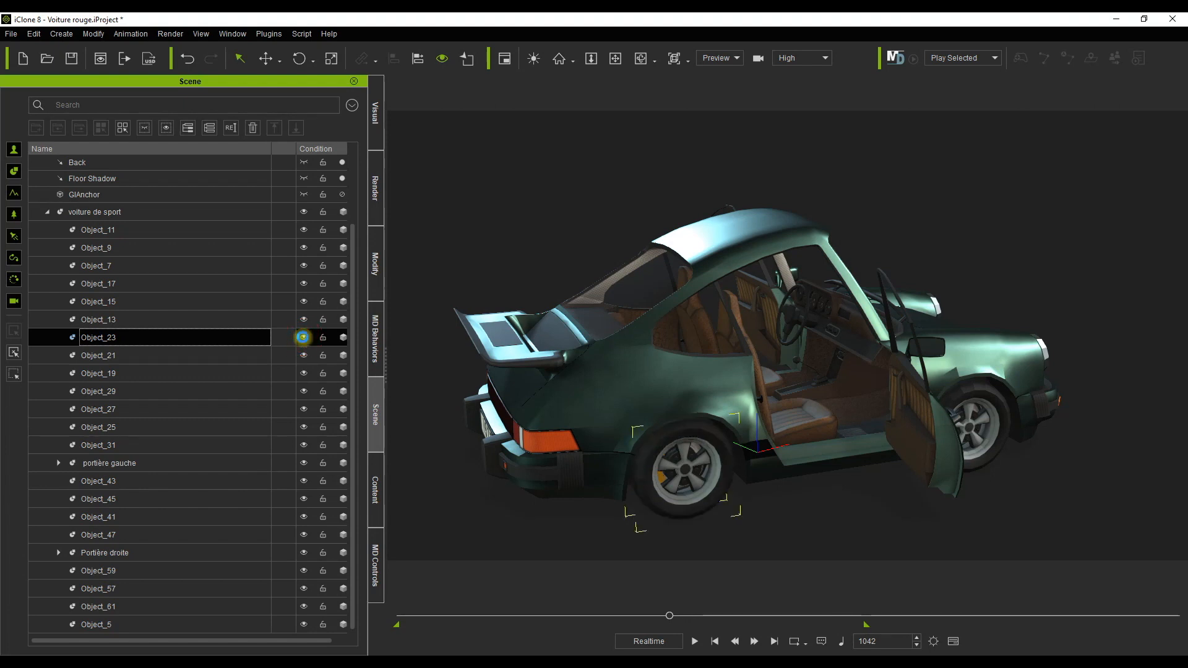
Step: Toggle the visibility of the rear right wheel's Object_21 to check which part it is
left_click(305, 356)
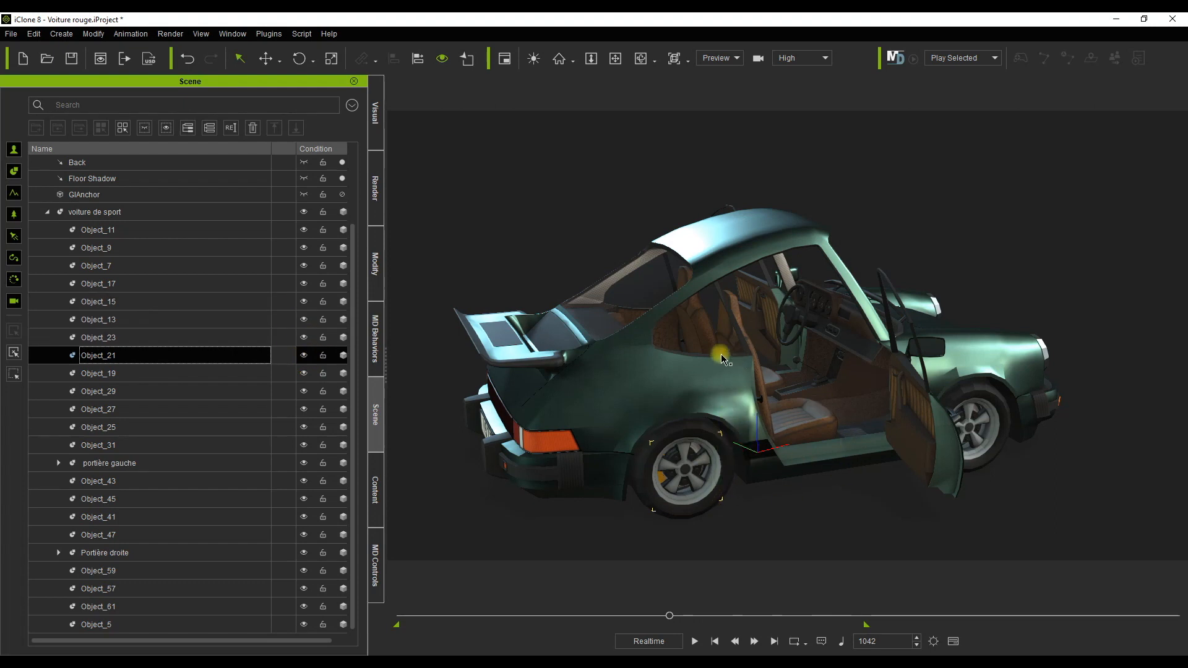
Step: Select the CARRERA_4096_GLASS materials of Object_24, Object_28 and Object_16 together and set their opacity to 21
left_click(640, 58)
left_click_drag(523, 300, 703, 308)
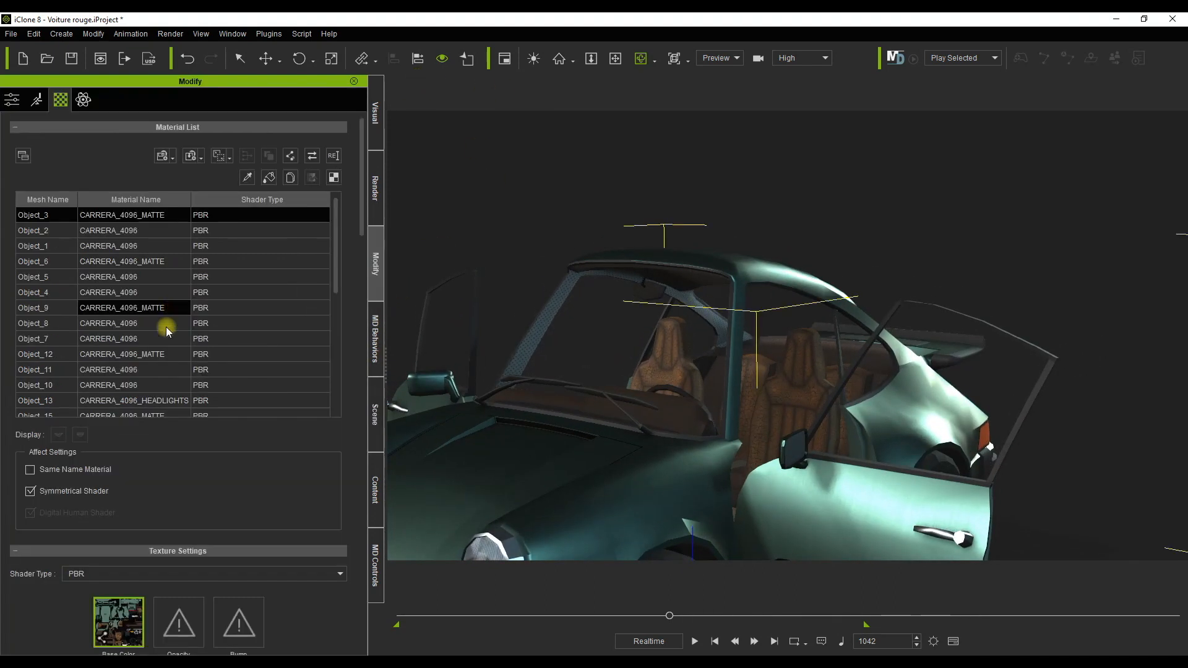
scroll(166, 331, "down", 2)
scroll(171, 329, "down", 3)
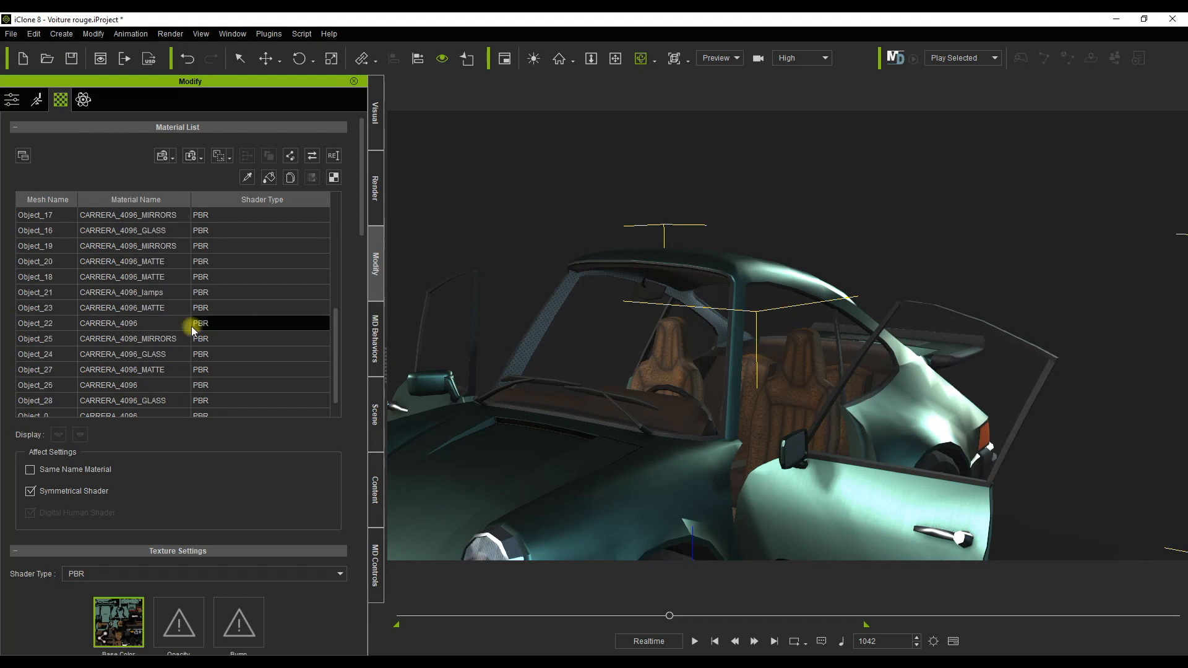
left_click(172, 347)
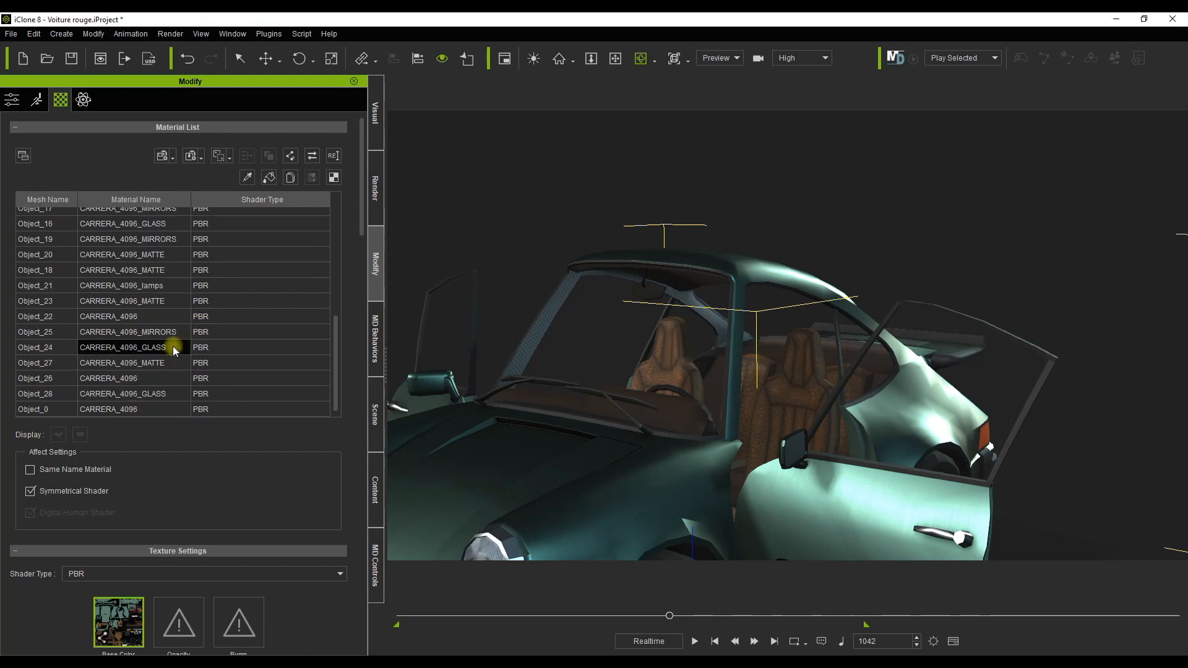
left_click(164, 393, "ctrl")
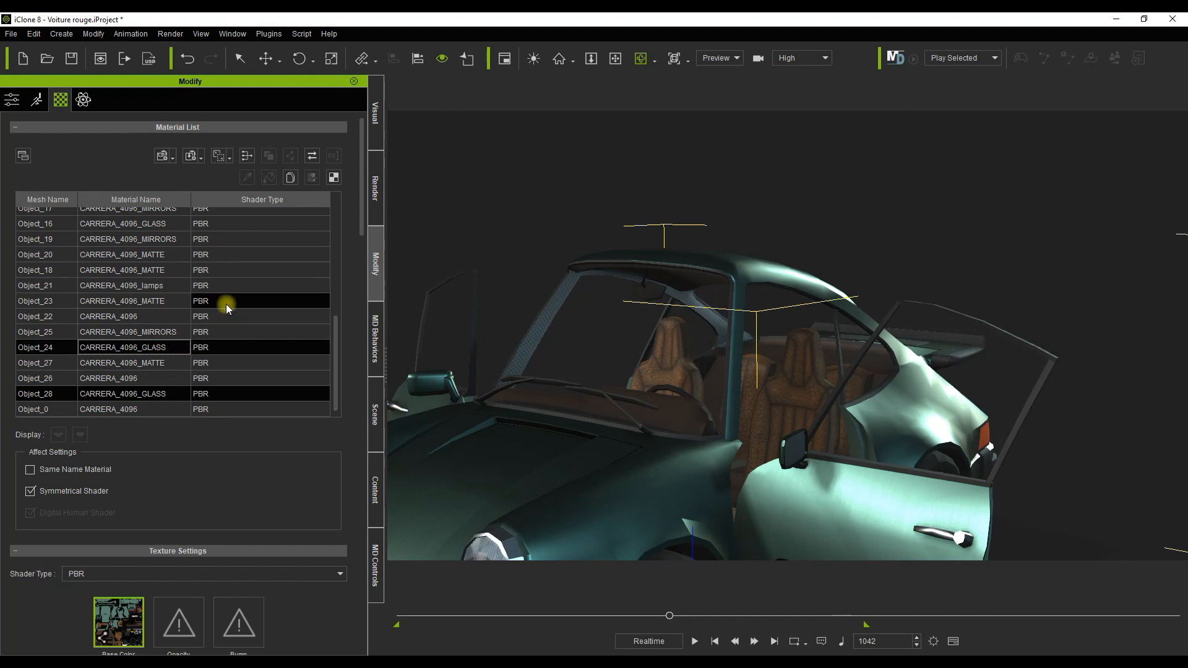
scroll(250, 358, "down", 2)
scroll(250, 358, "up", 2)
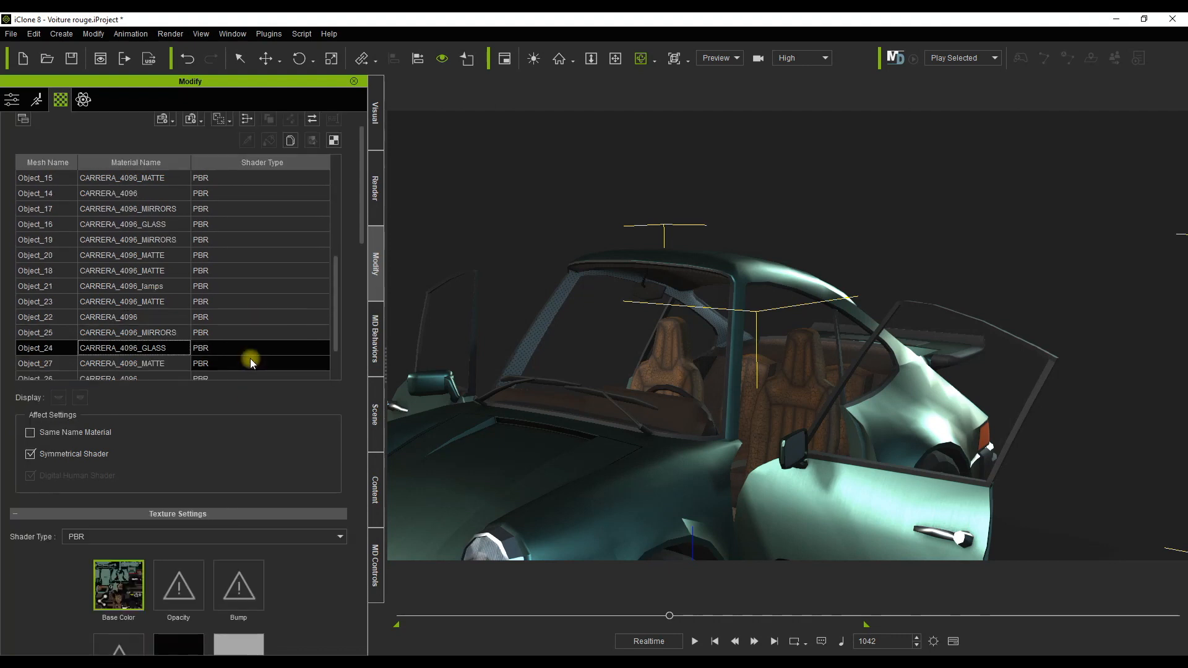
left_click(144, 224, "ctrl")
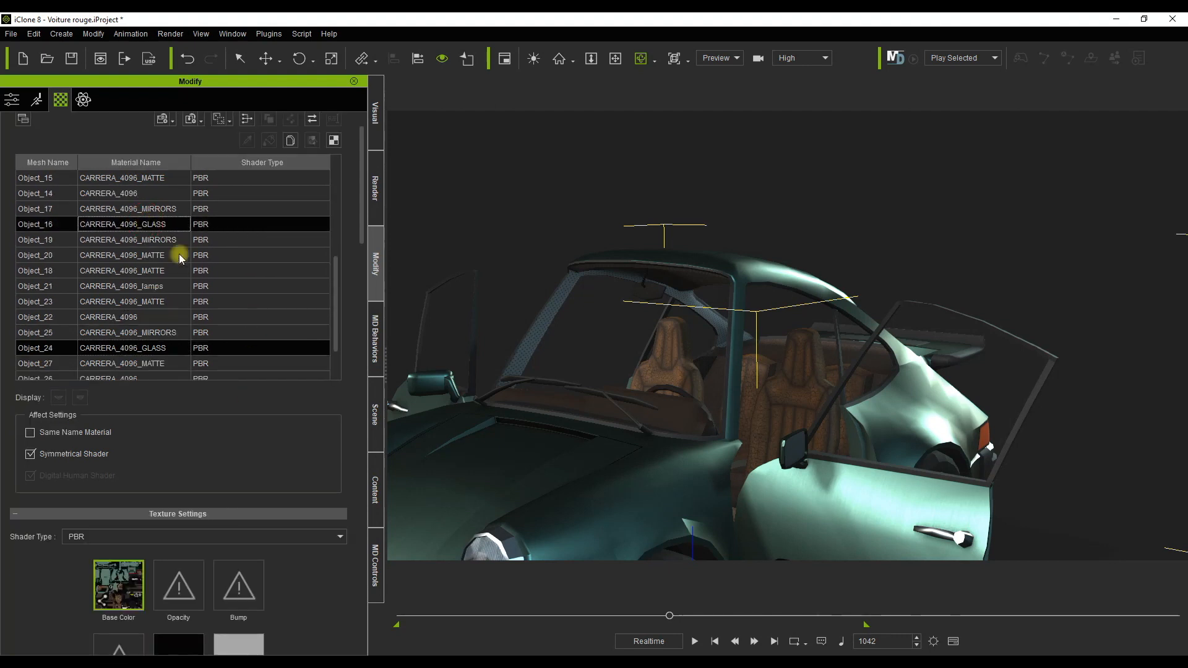
scroll(321, 565, "down", 10)
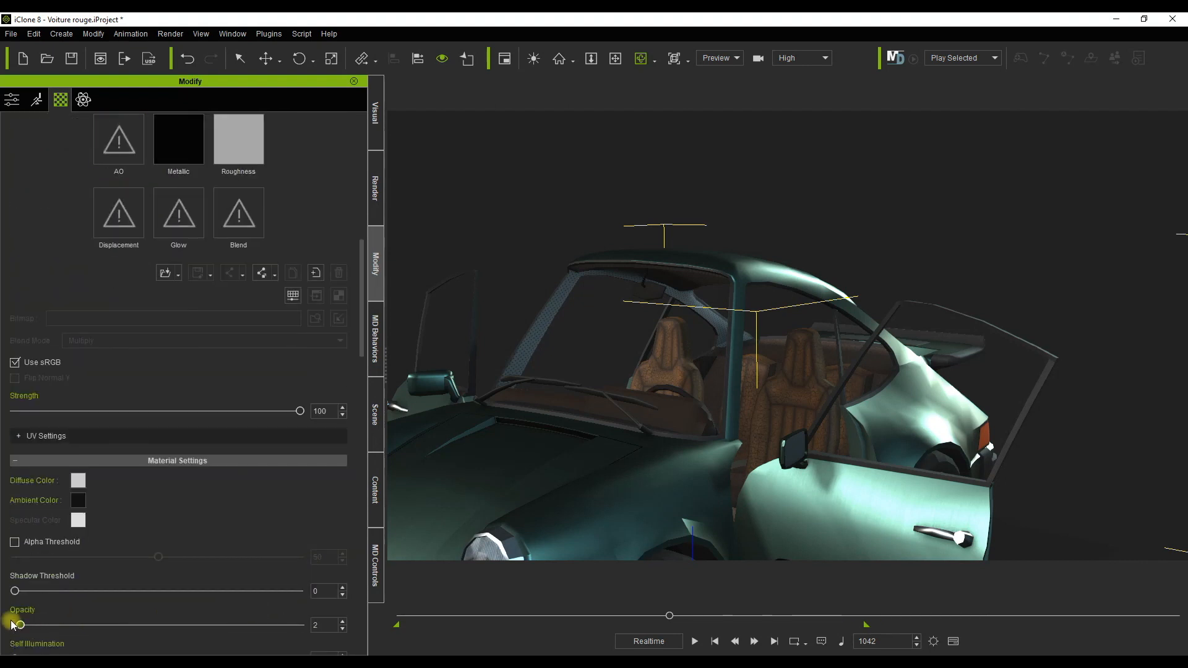
left_click_drag(19, 625, 82, 621)
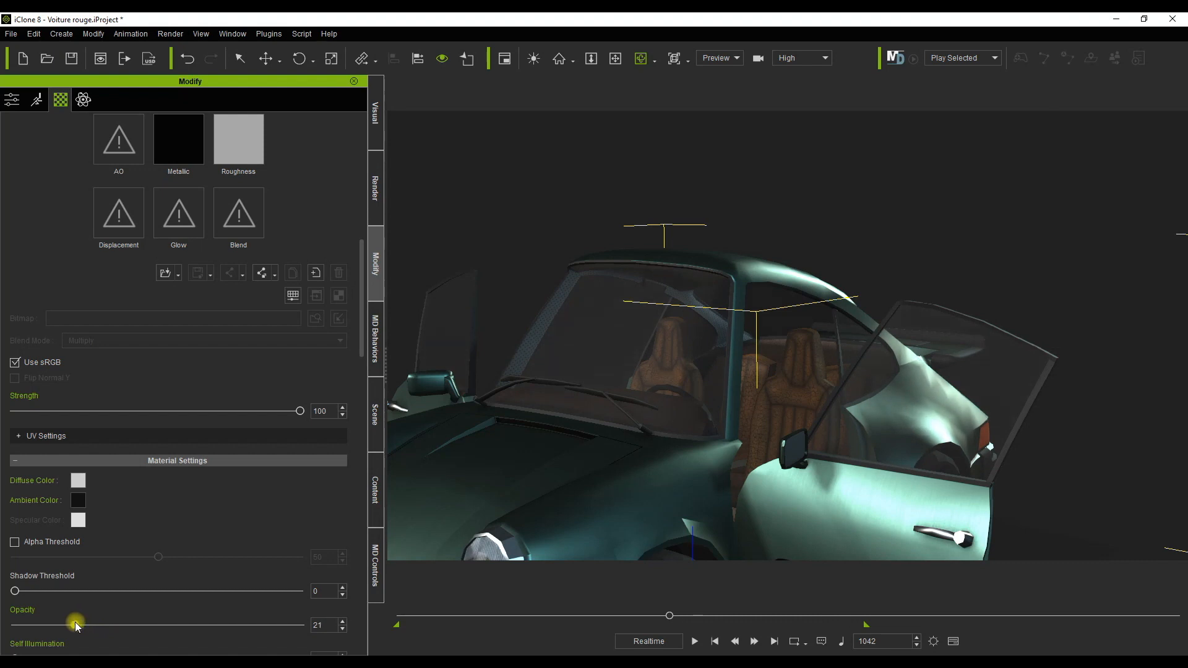
Step: Save the finished car as the custom prop "Voiture de sport verte" in the VEHICULES content folder
left_click(591, 58)
left_click_drag(702, 274, 689, 402)
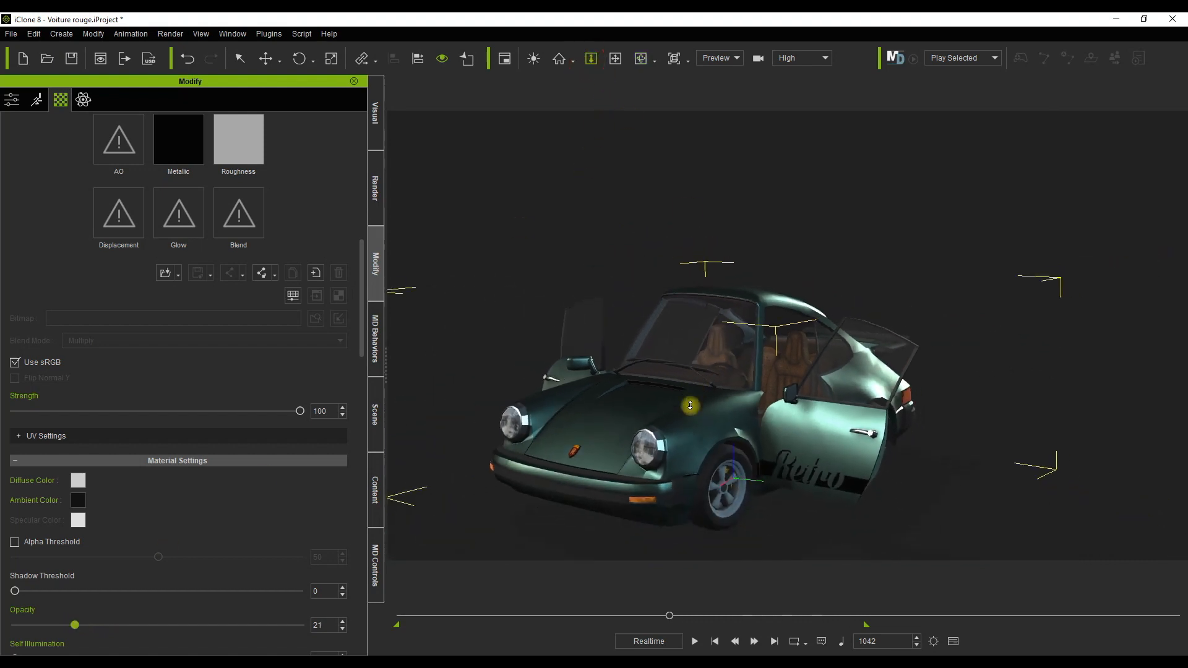
left_click(641, 58)
left_click_drag(823, 362, 648, 347)
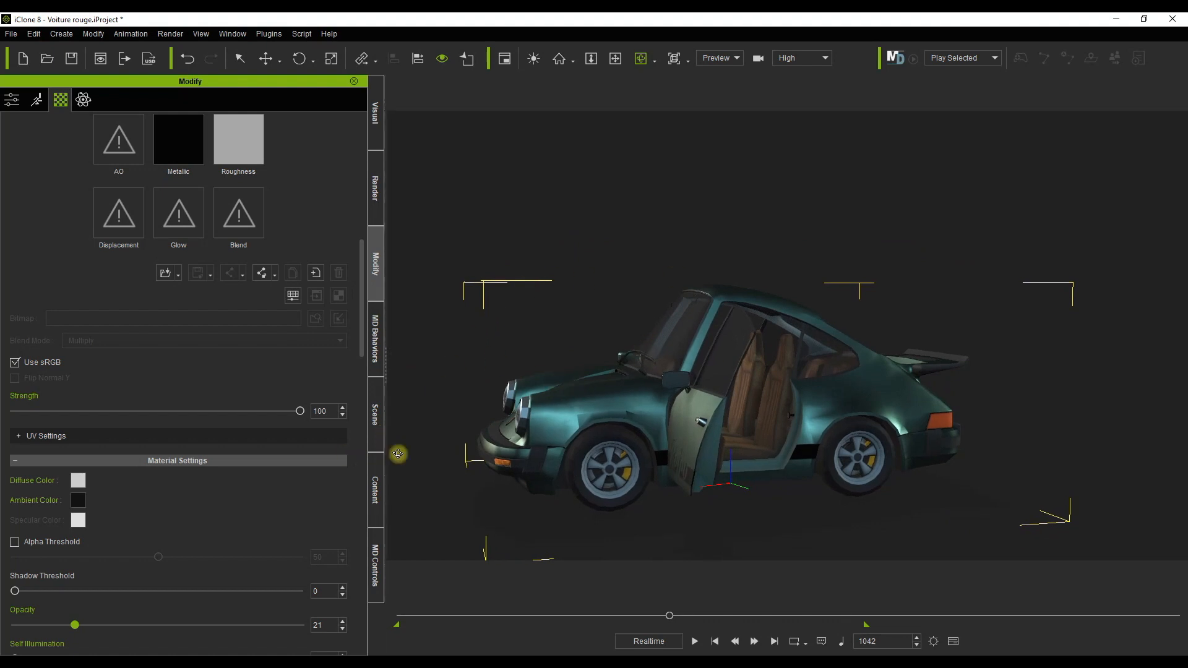
left_click(369, 504)
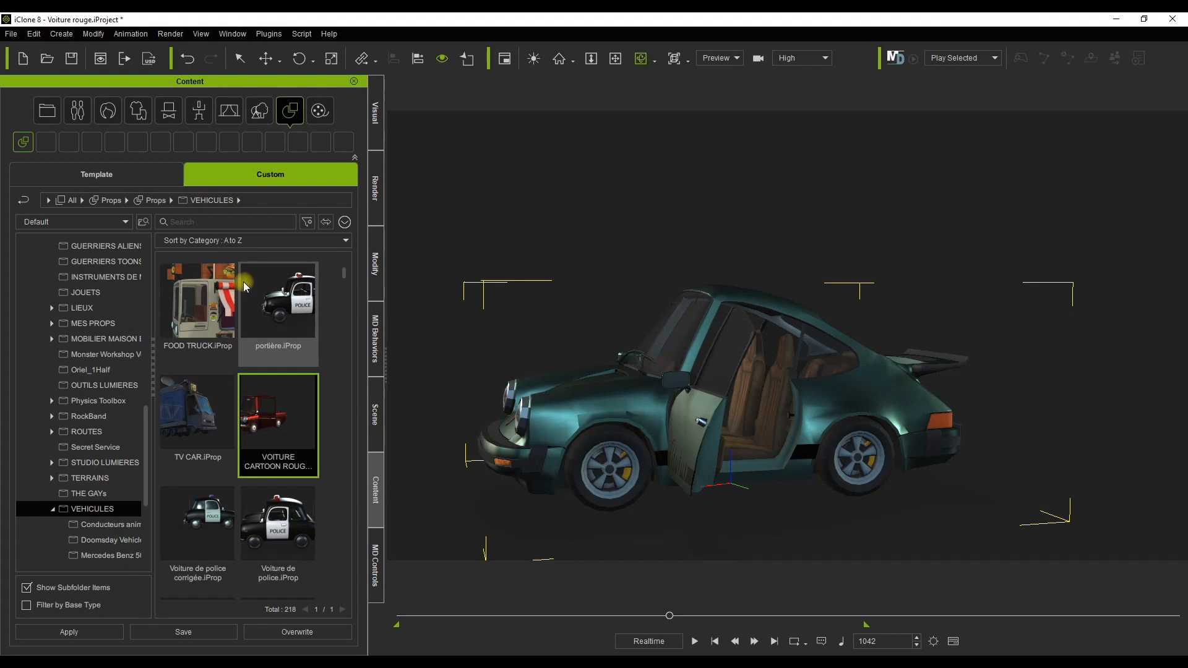
left_click(186, 632)
type("Voiture de sport")
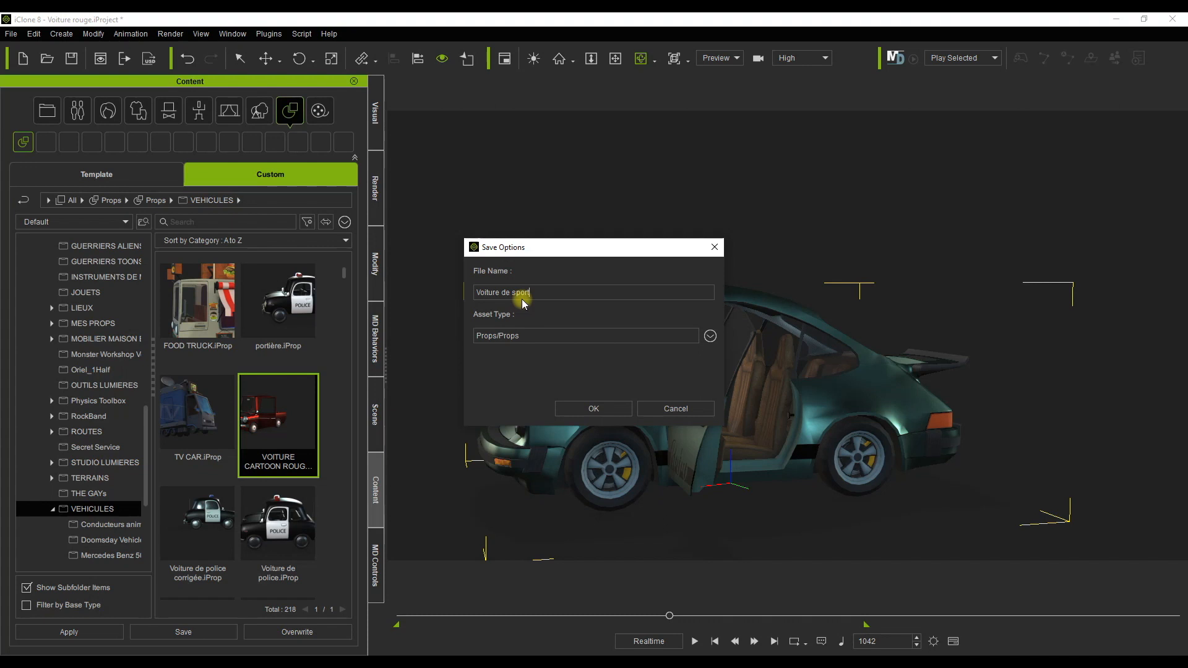
type(" verte")
left_click(592, 408)
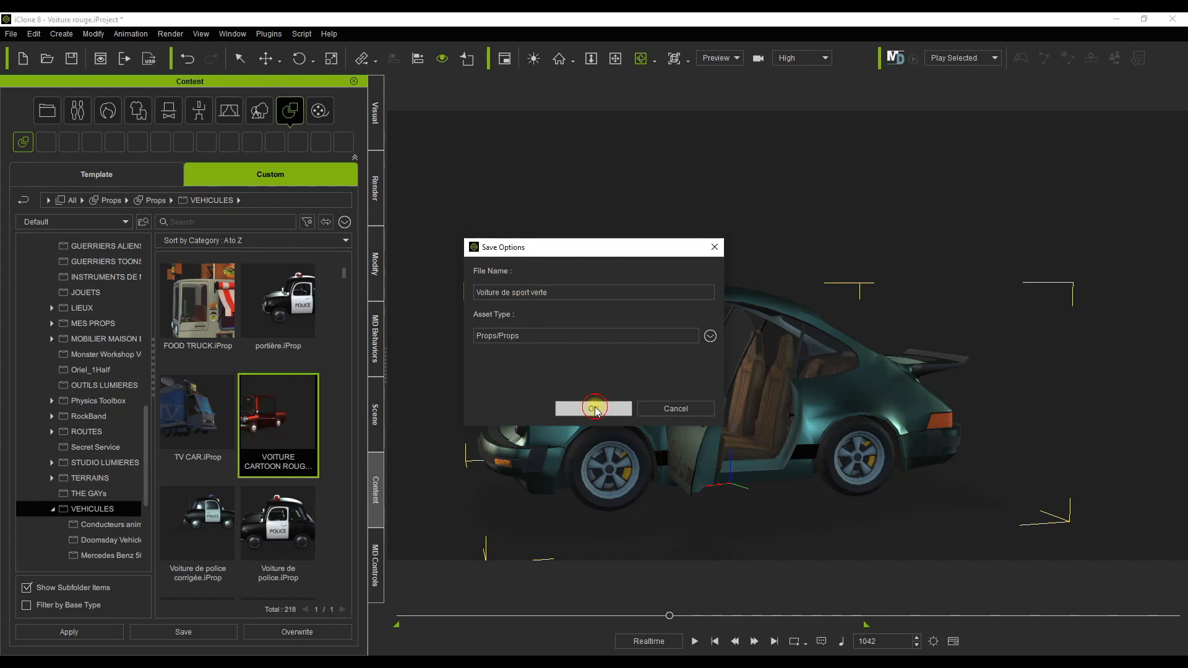